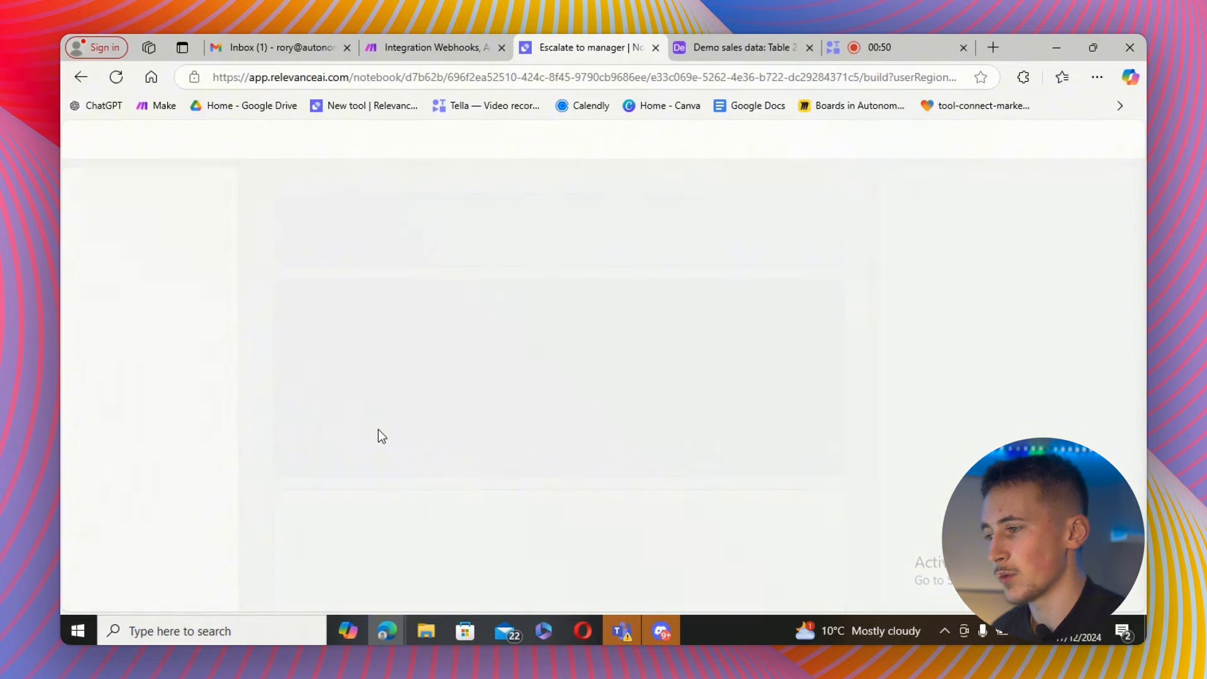
# Review the Escalate to manager tool's three user inputs and expand the LLM step.
pyautogui.scroll(-2, 488, 327)
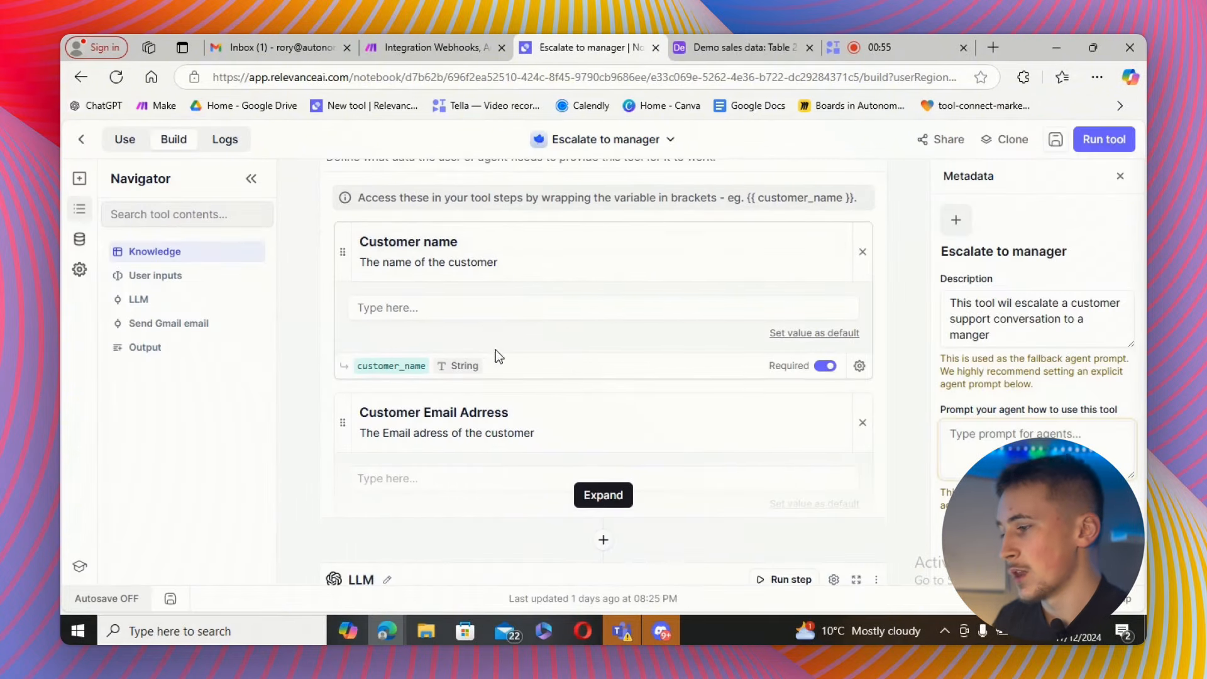
pyautogui.click(598, 496)
pyautogui.scroll(-2, 463, 330)
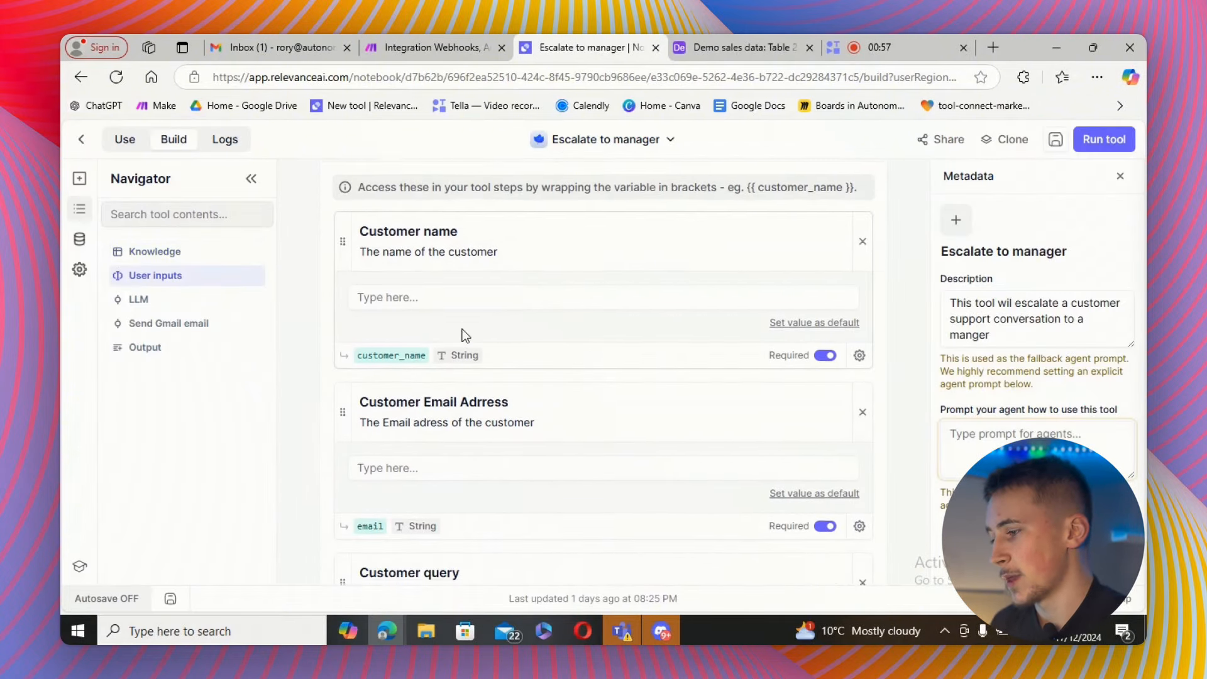
pyautogui.scroll(-3, 466, 340)
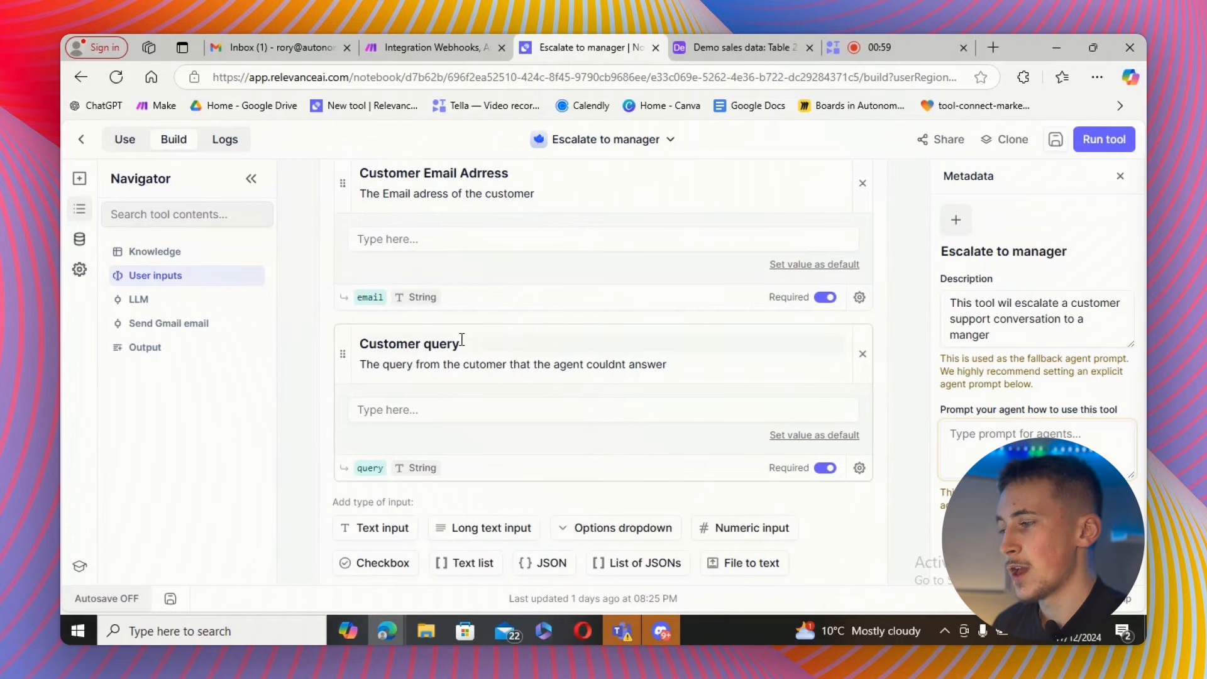
pyautogui.scroll(4, 459, 341)
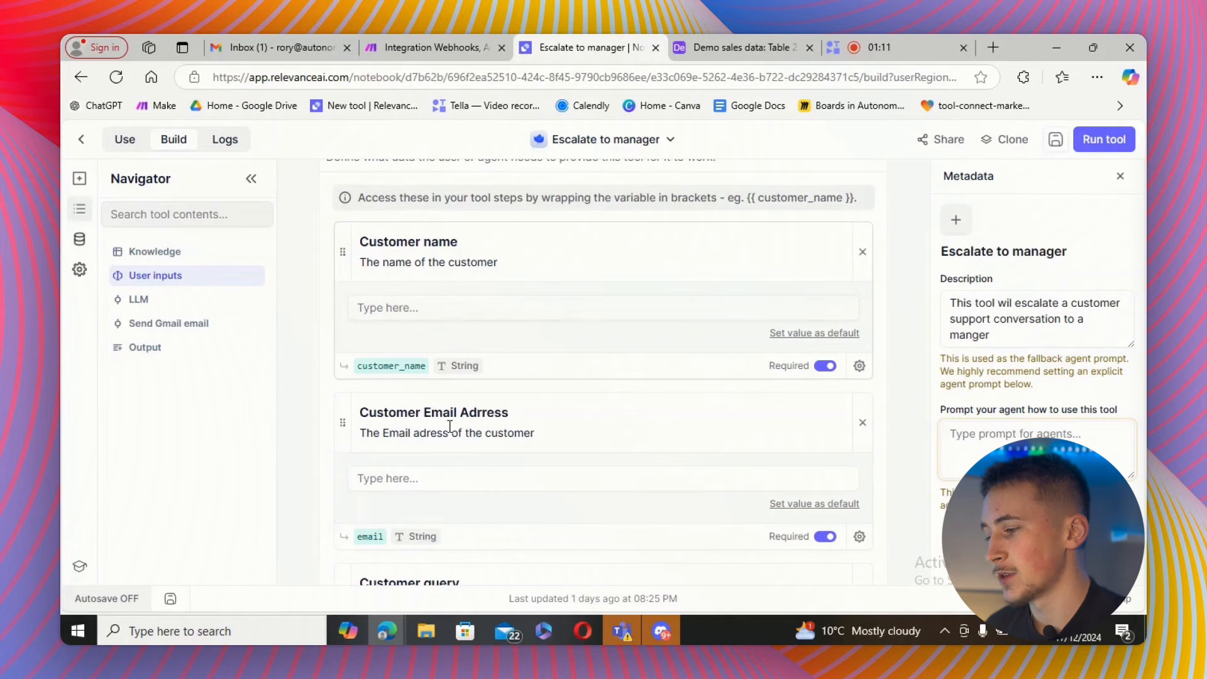
pyautogui.scroll(-4, 450, 421)
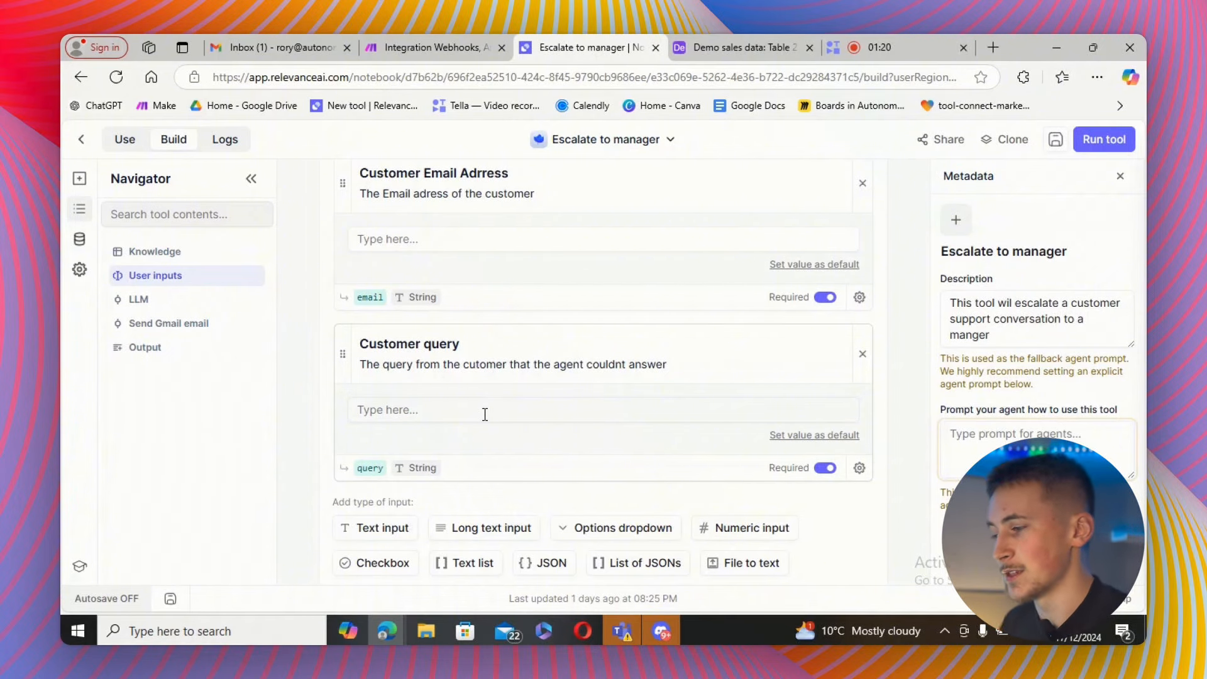
pyautogui.scroll(-5, 484, 413)
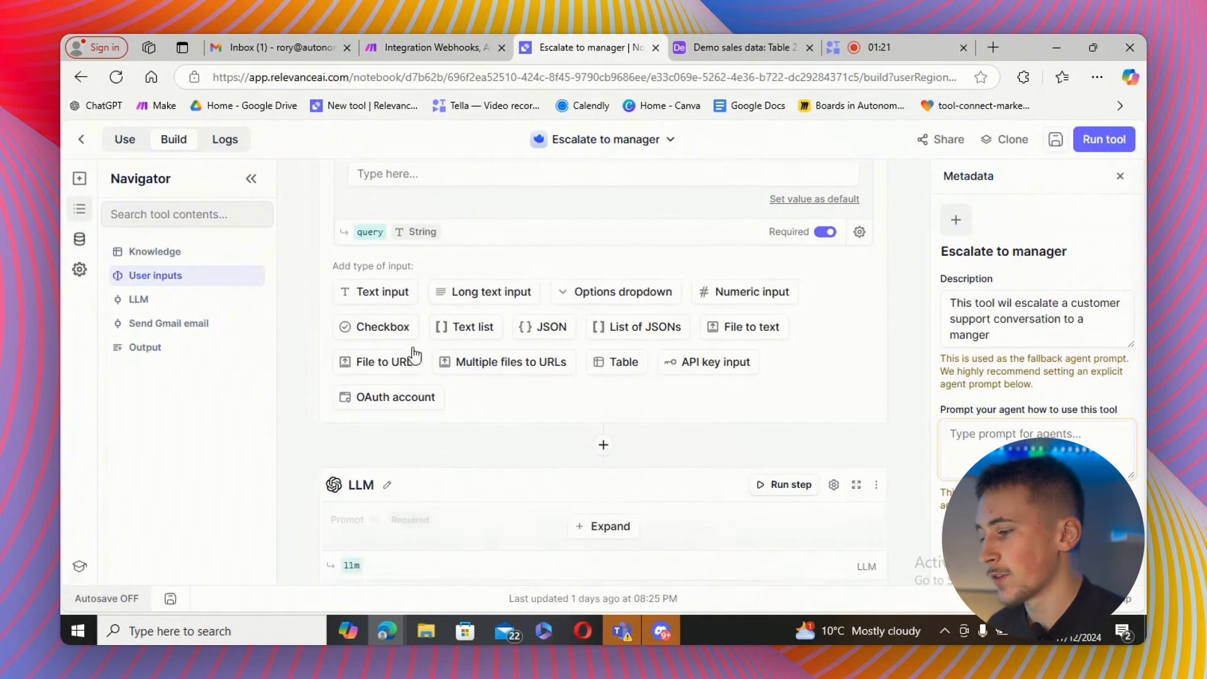
pyautogui.click(605, 443)
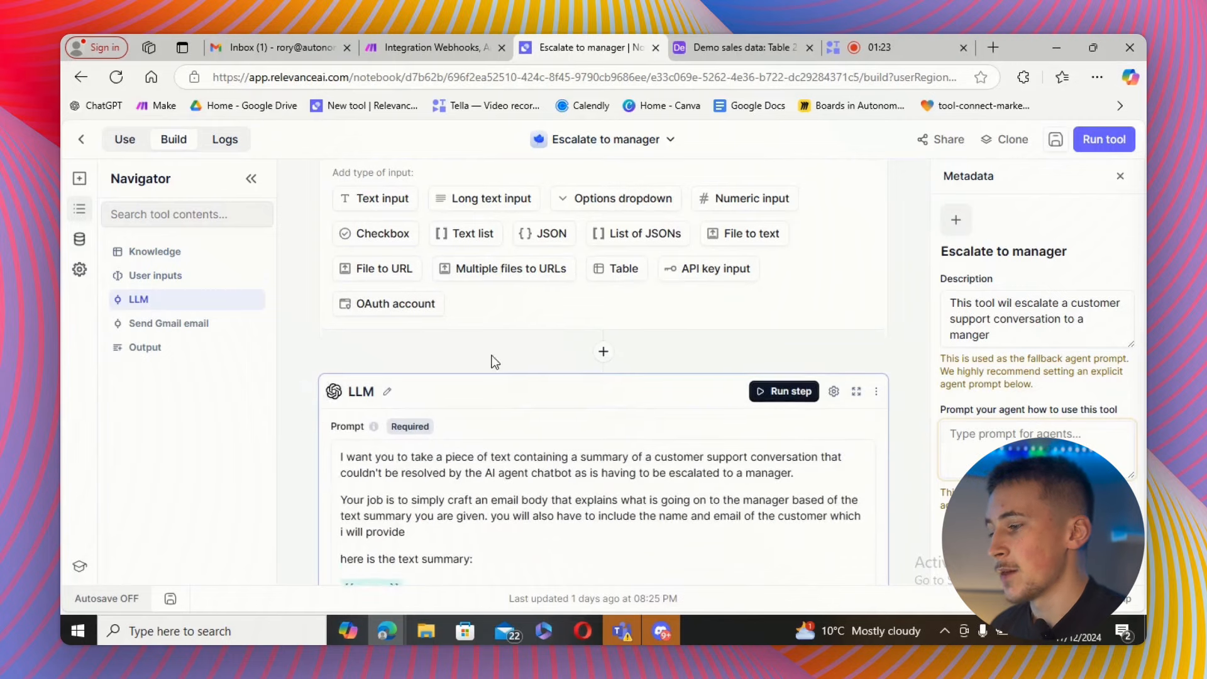
pyautogui.scroll(-3, 491, 362)
pyautogui.scroll(9, 484, 363)
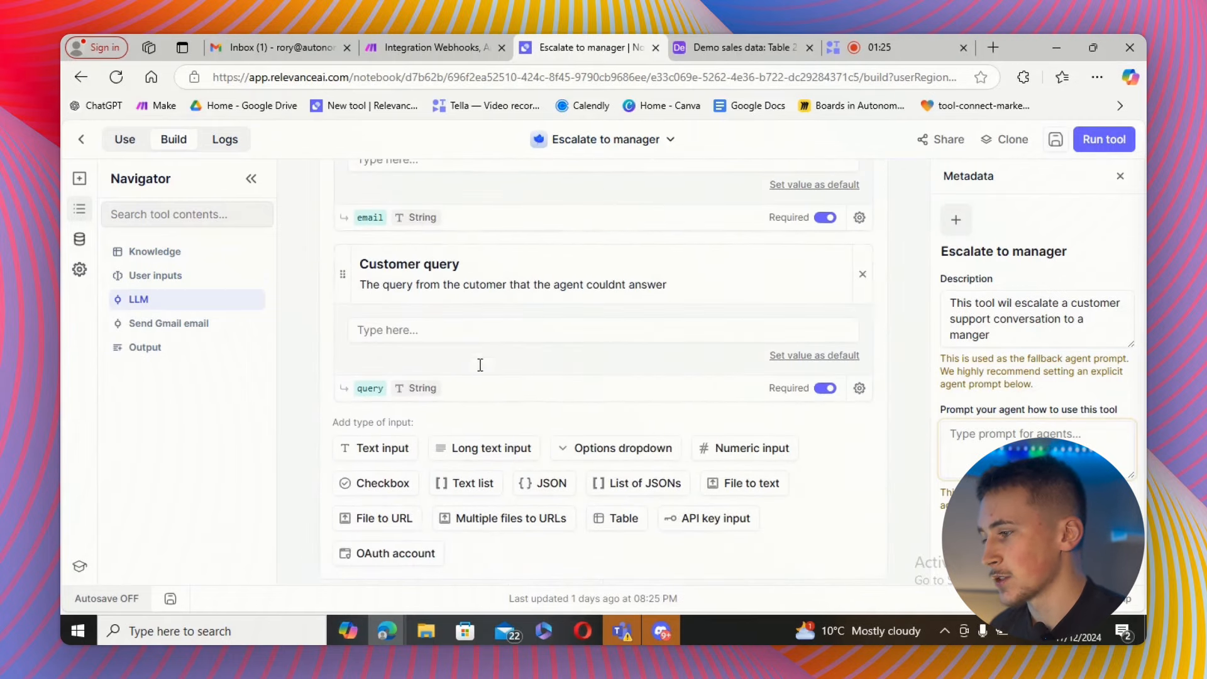
# Examine the LLM prompt, its model, and the Send Gmail email step's recipient, subject and body.
pyautogui.scroll(-7, 459, 333)
pyautogui.scroll(-2, 453, 325)
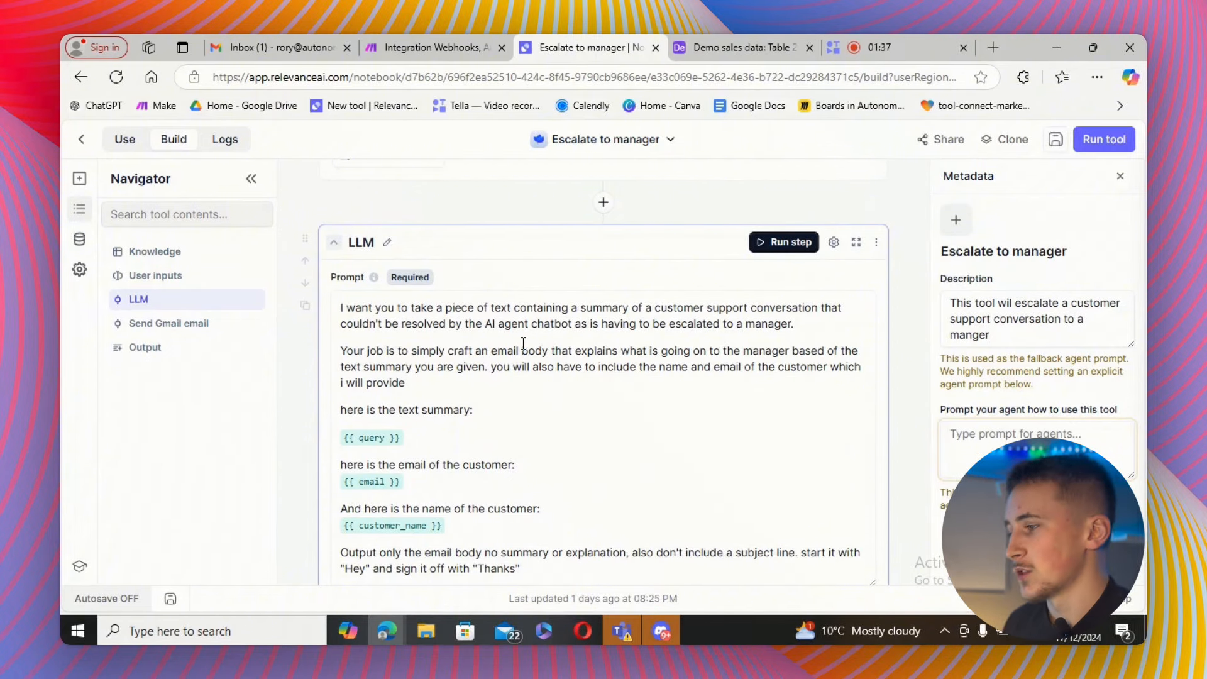
pyautogui.scroll(3, 453, 333)
pyautogui.scroll(-4, 543, 270)
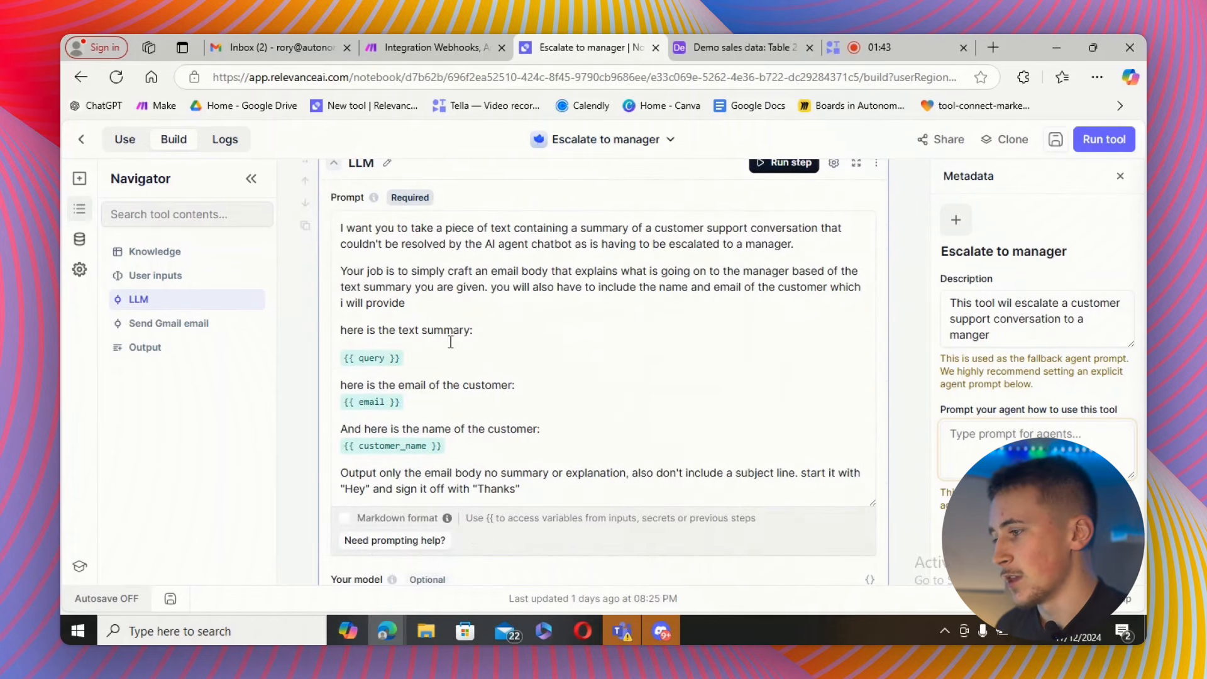
pyautogui.scroll(5, 406, 352)
pyautogui.scroll(-6, 397, 334)
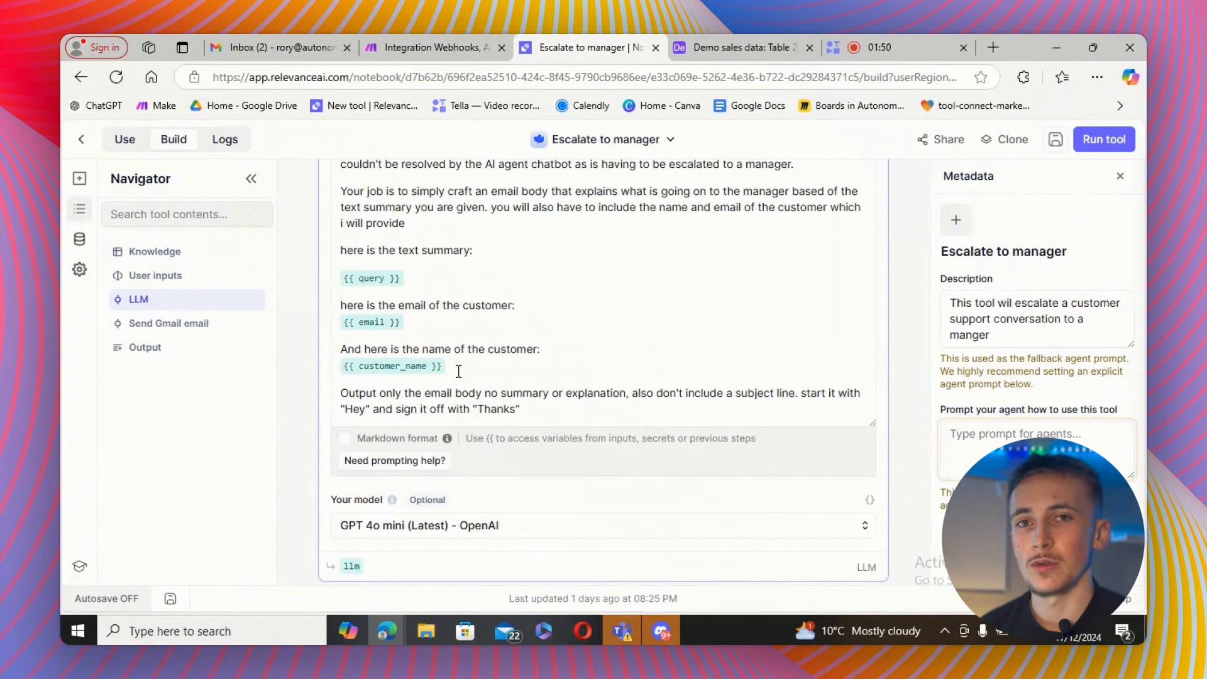
pyautogui.scroll(-4, 459, 371)
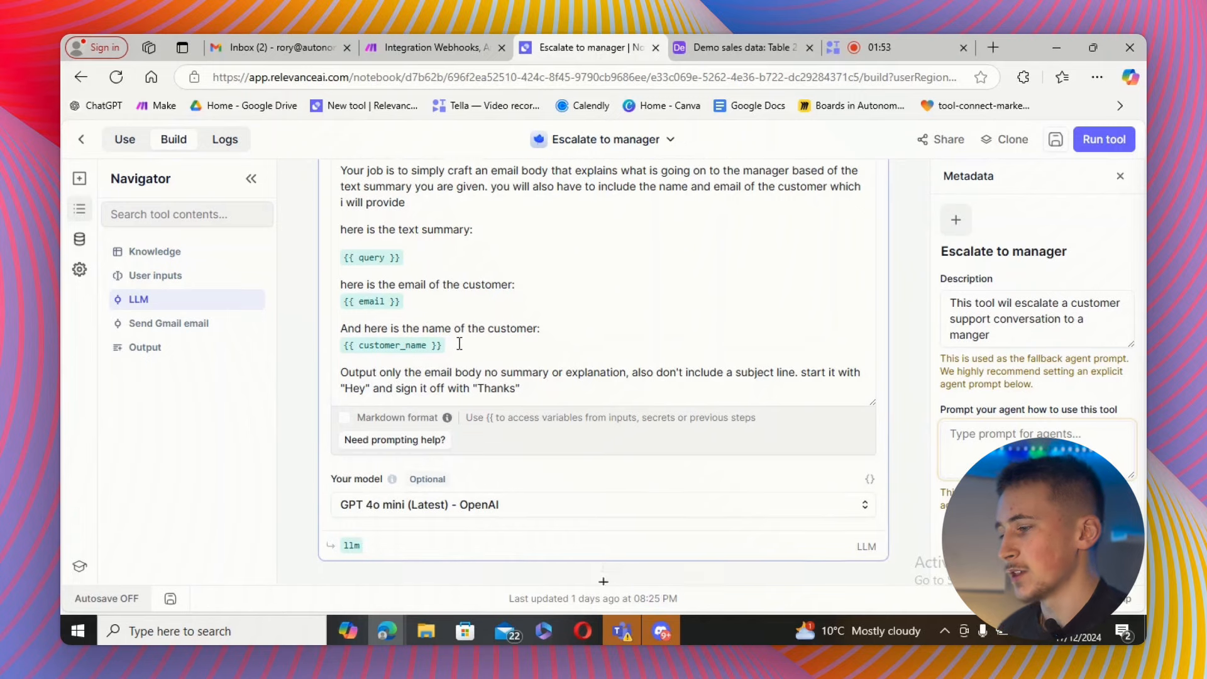
pyautogui.click(597, 449)
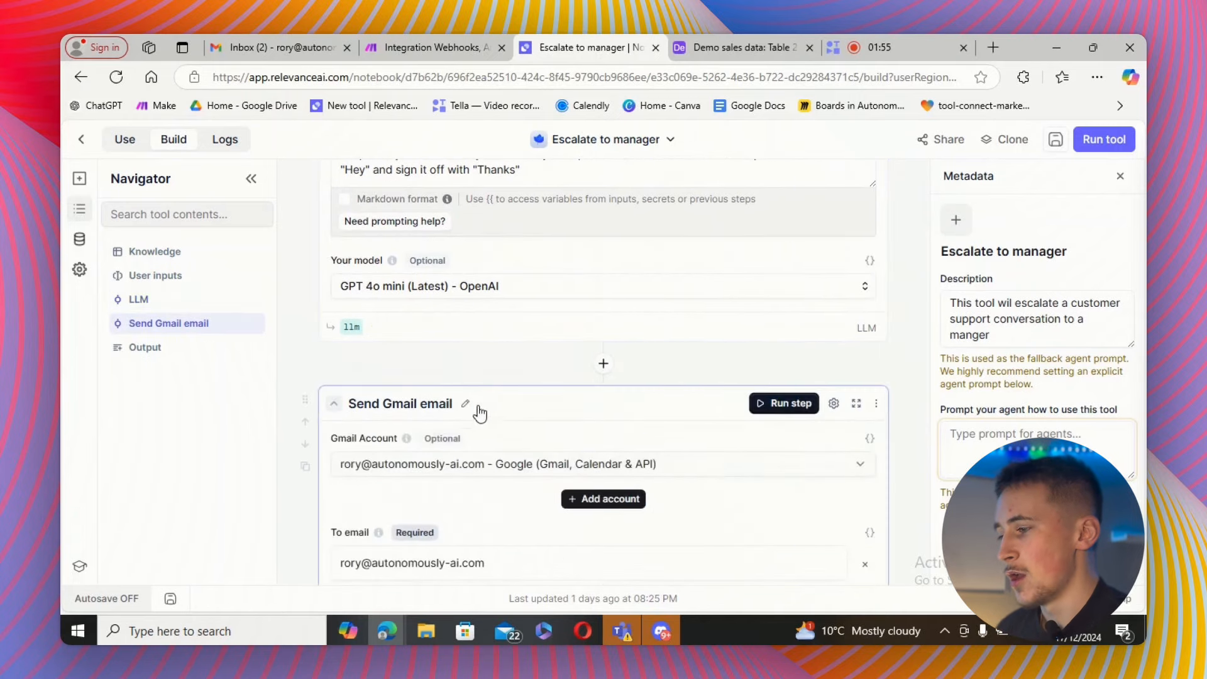
pyautogui.scroll(-3, 480, 377)
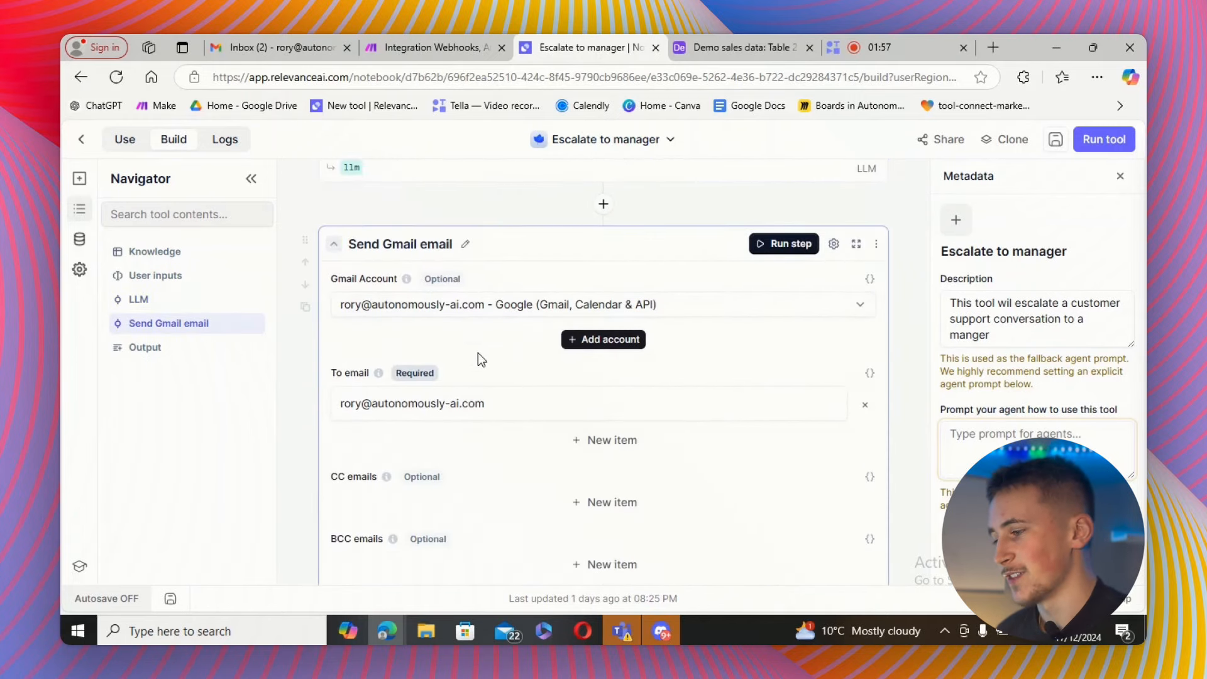
pyautogui.scroll(-4, 475, 358)
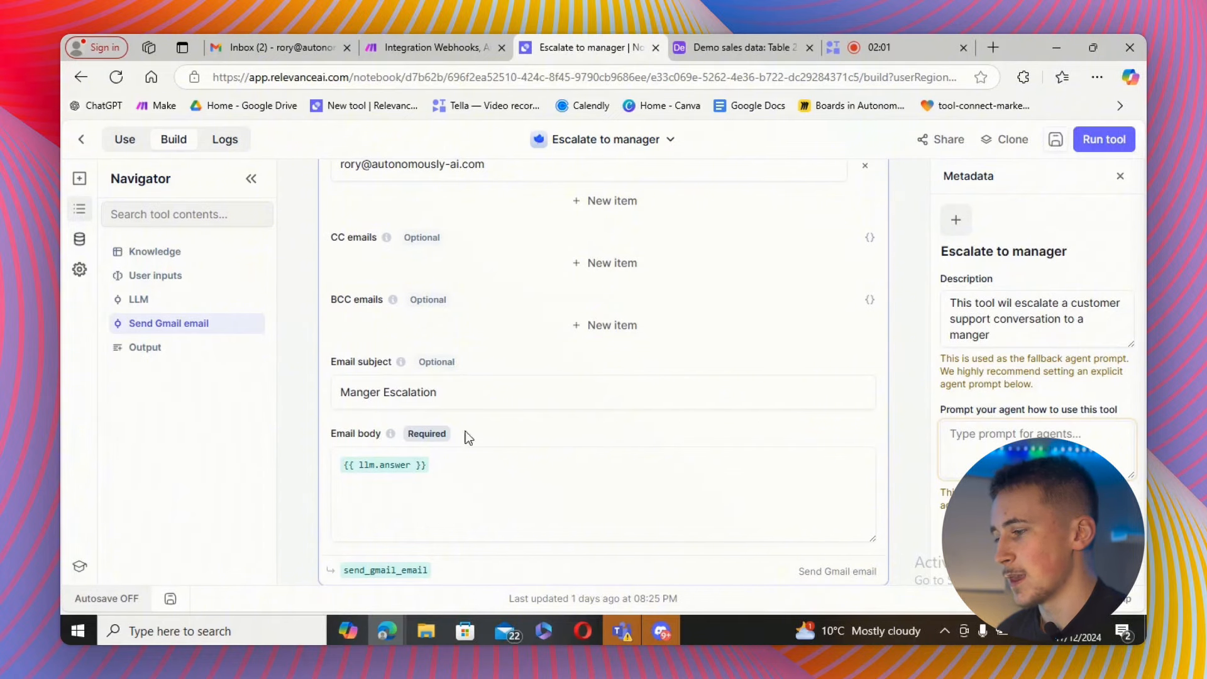
pyautogui.click(453, 468)
# Fill in test inputs: a sample customer name, a customer e-mail address, and the query 'wants to know if we are hiring'.
pyautogui.scroll(9, 514, 368)
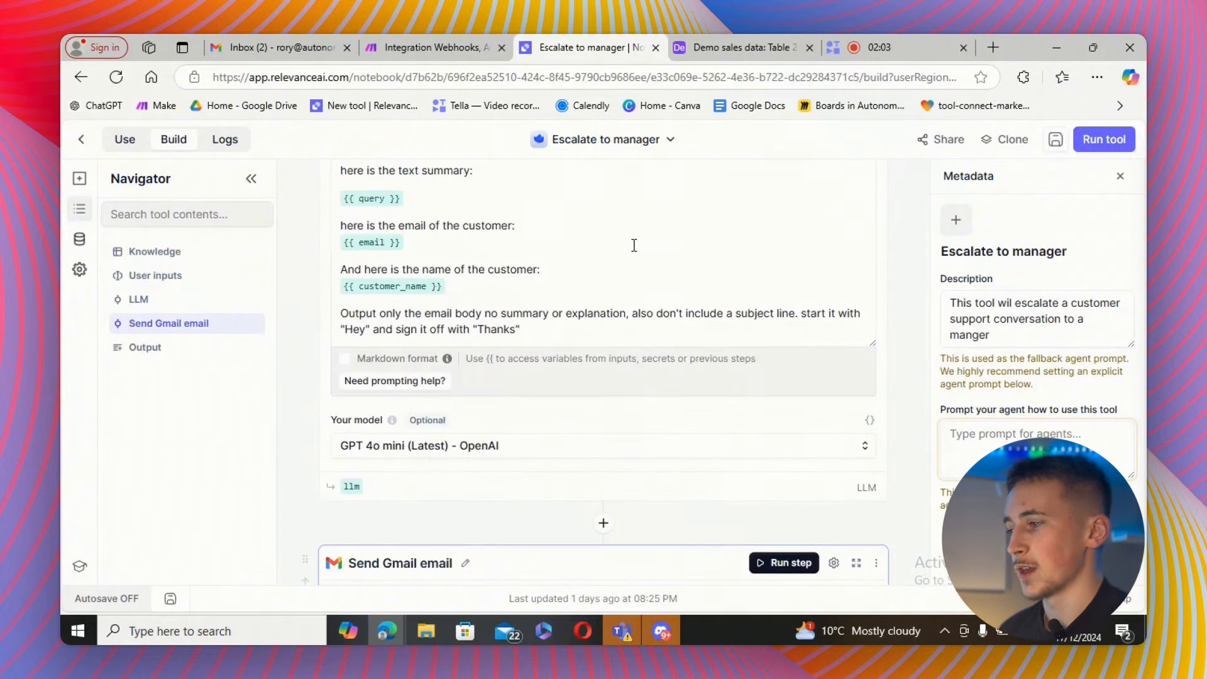
pyautogui.scroll(6, 524, 295)
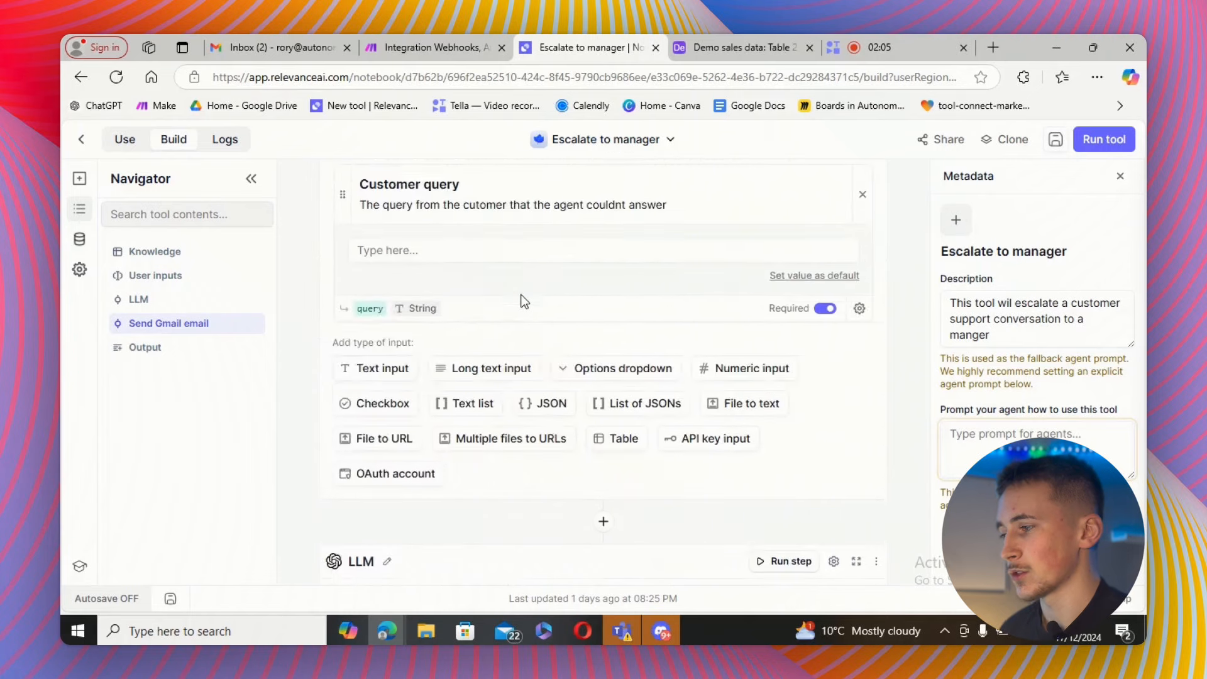
pyautogui.scroll(6, 521, 302)
pyautogui.click(416, 306)
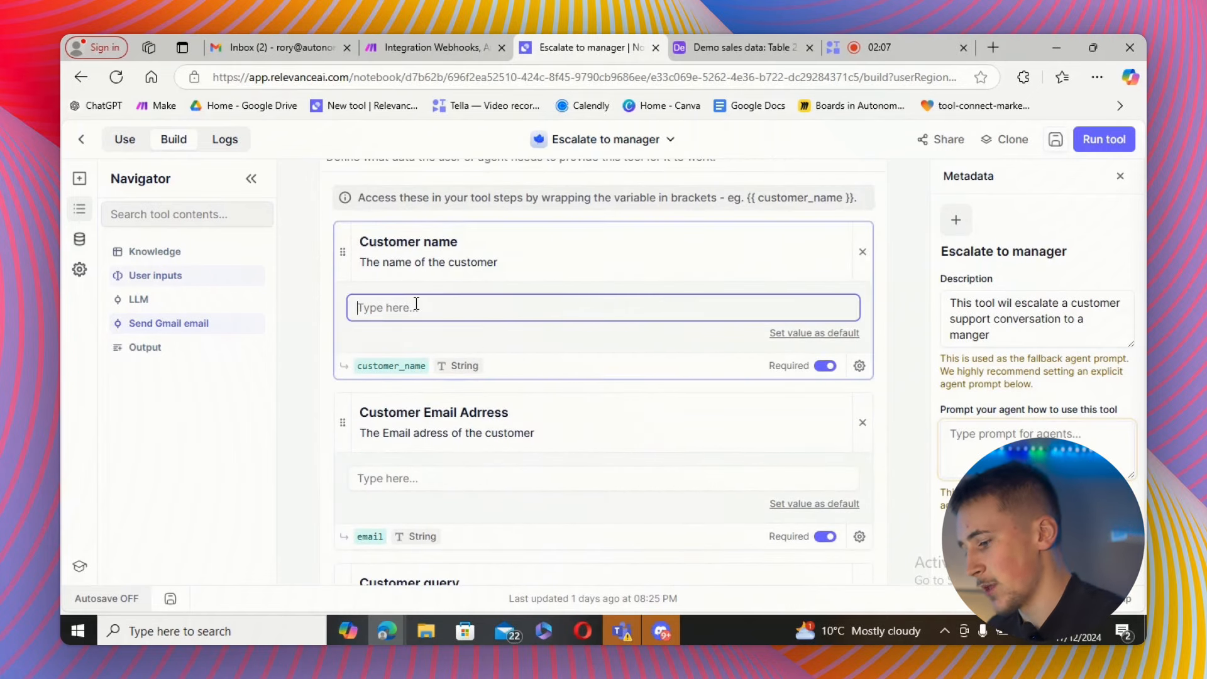
pyautogui.write('john')
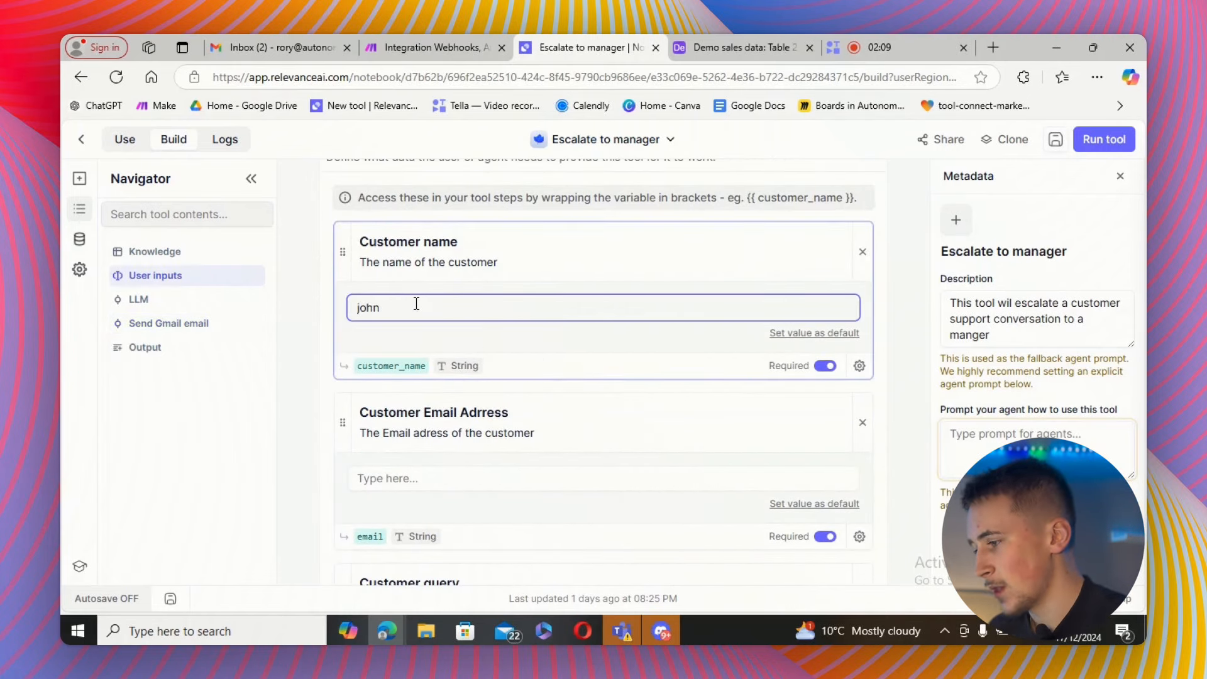
pyautogui.click(394, 482)
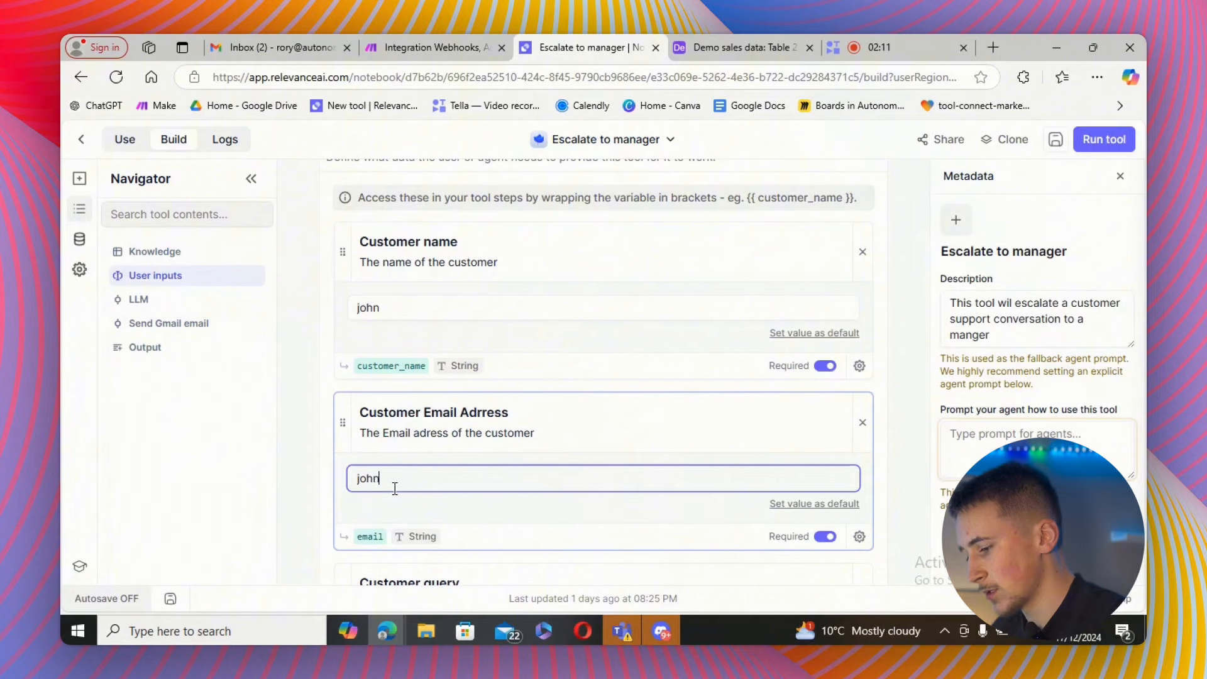
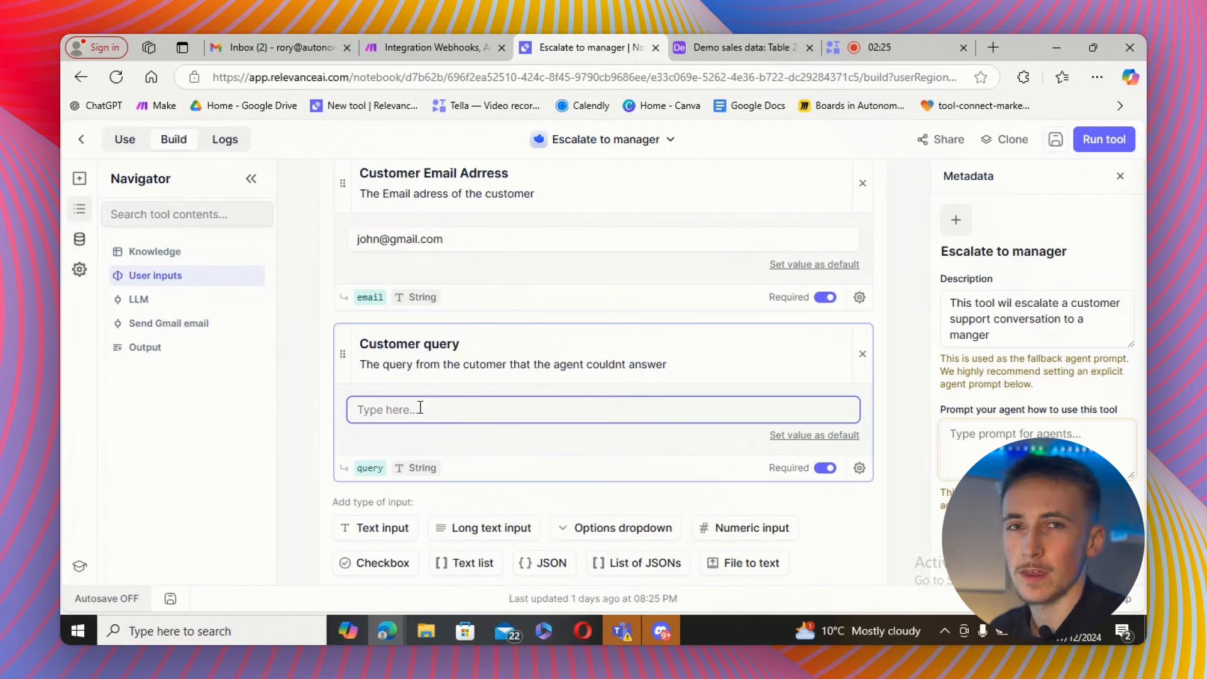
pyautogui.write('wants to know if we are hiring')
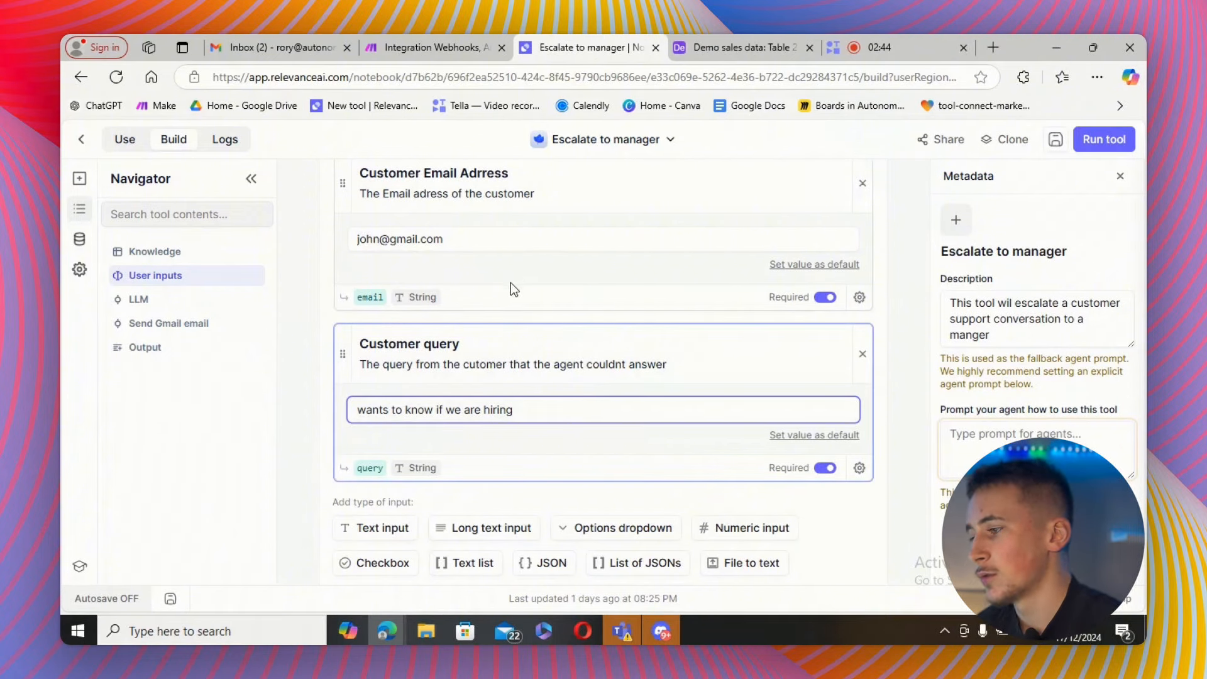
# Run the tool with these test inputs and review the generated email output.
pyautogui.scroll(-1, 519, 306)
pyautogui.scroll(2, 520, 307)
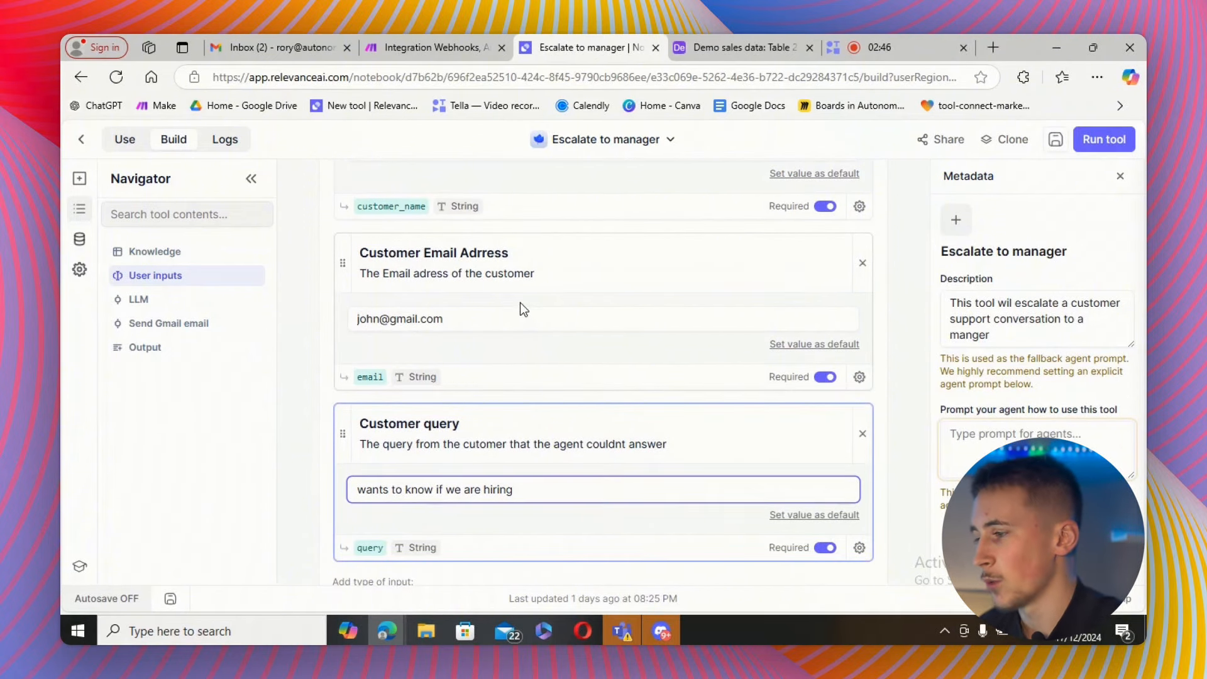
pyautogui.click(1091, 146)
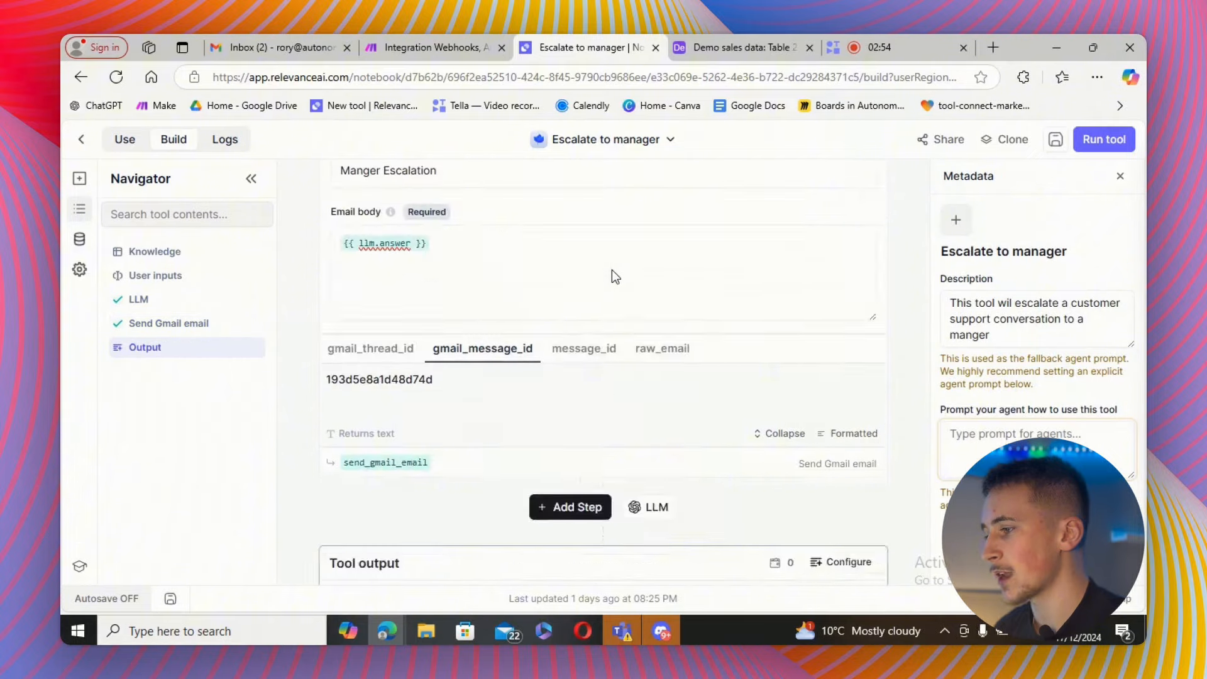
pyautogui.scroll(15, 625, 277)
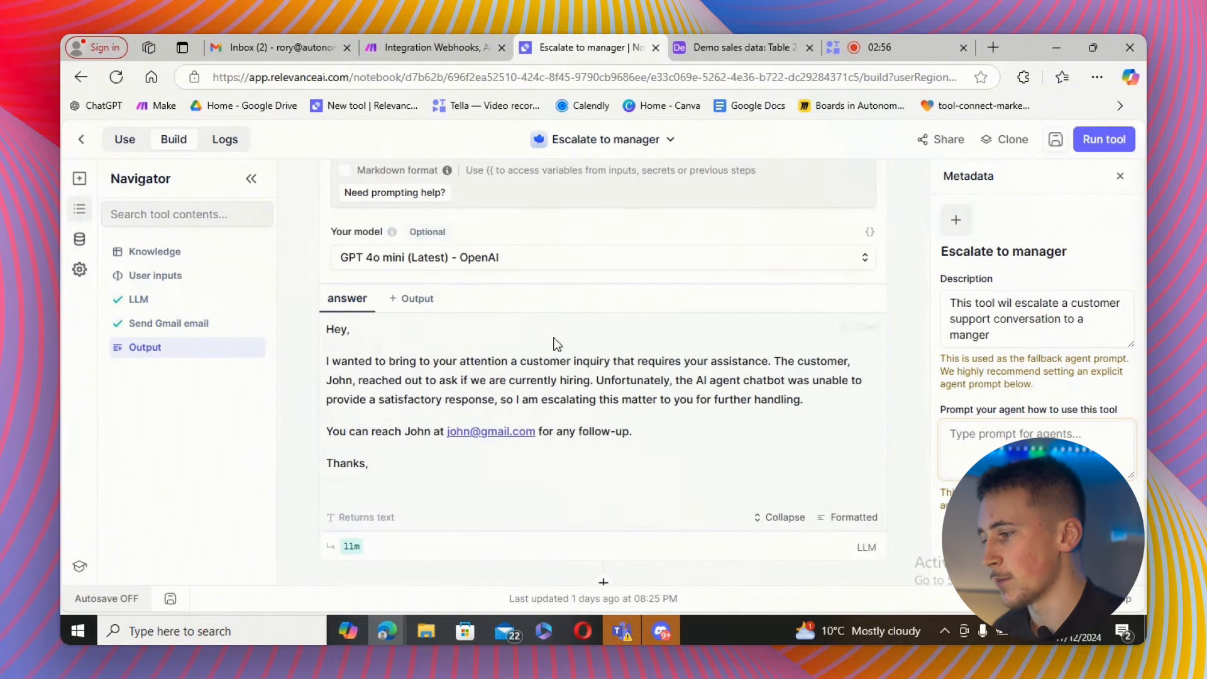
pyautogui.scroll(-7, 522, 337)
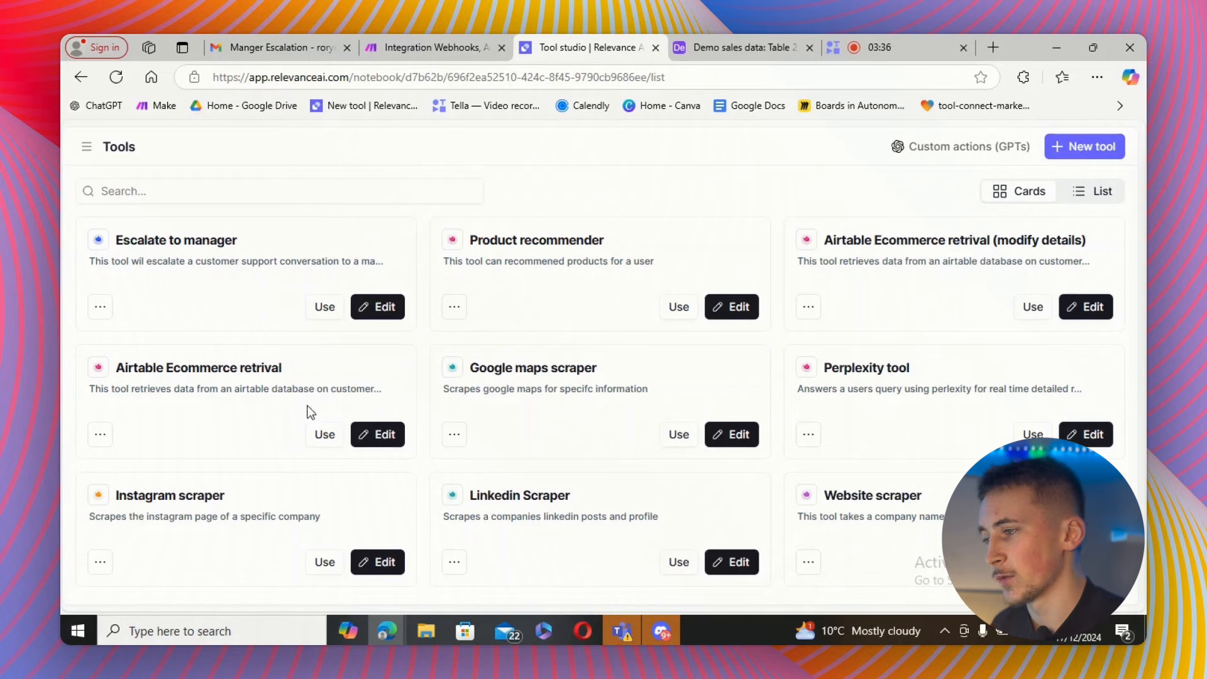
# Open the Airtable Ecommerce retrival tool for editing and review its order number and query inputs.
pyautogui.click(386, 437)
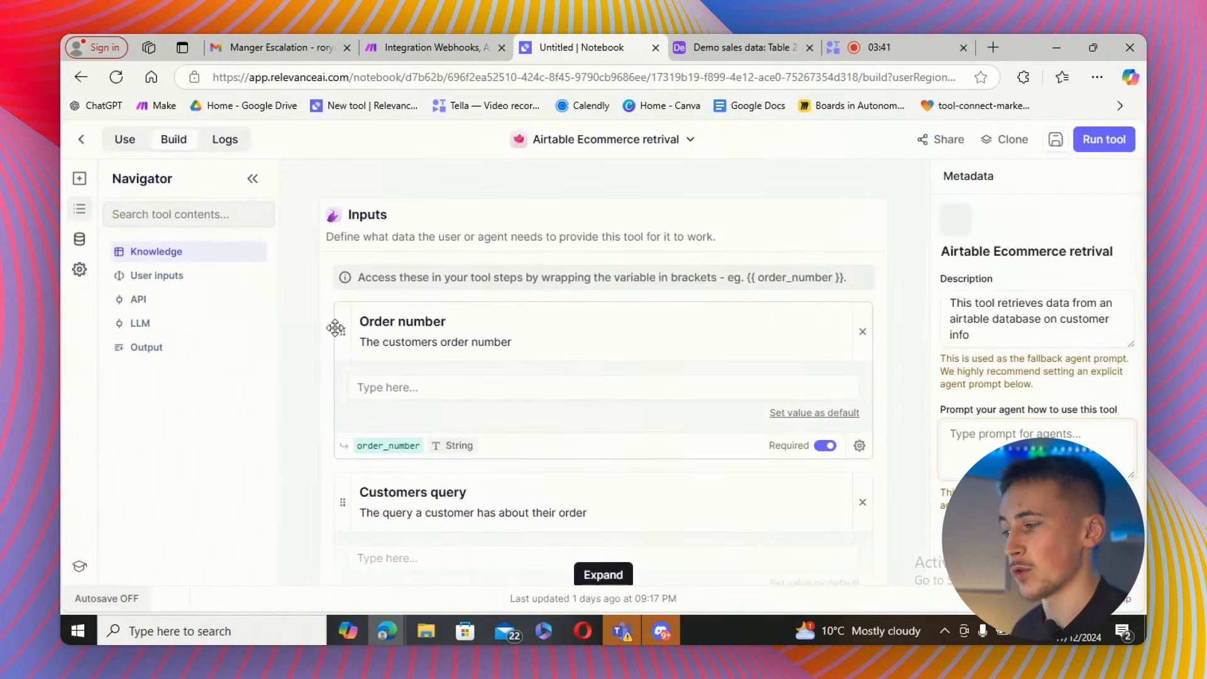
pyautogui.scroll(-3, 503, 315)
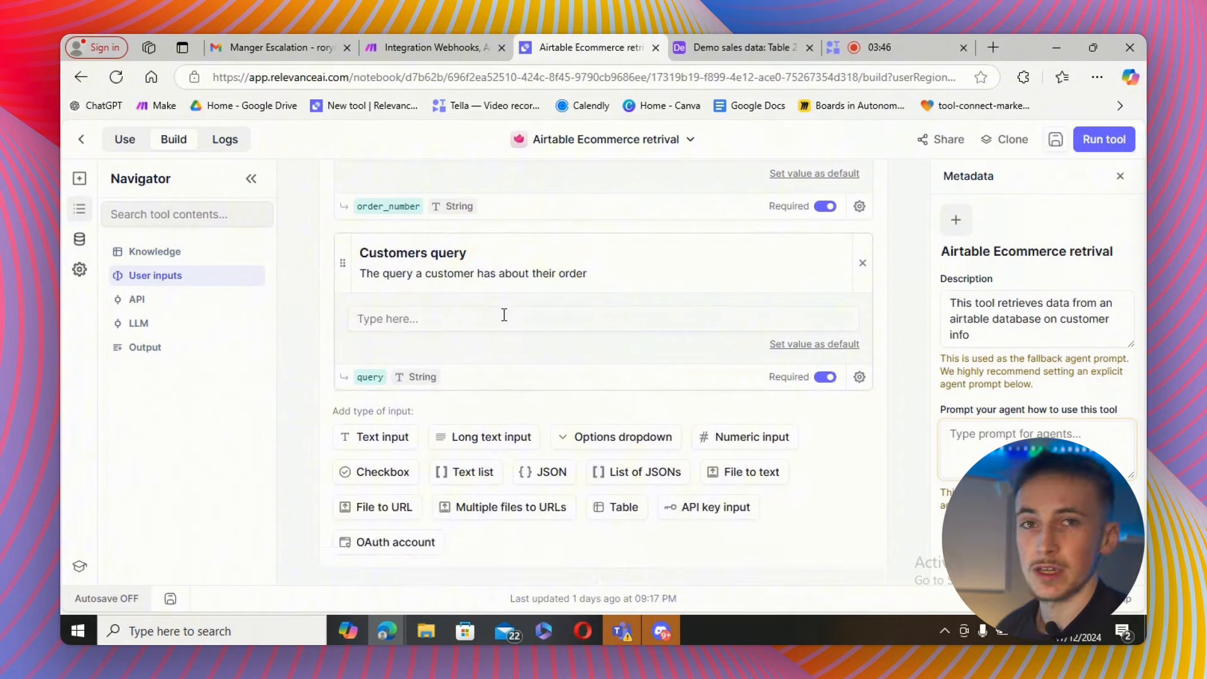
pyautogui.scroll(2, 504, 315)
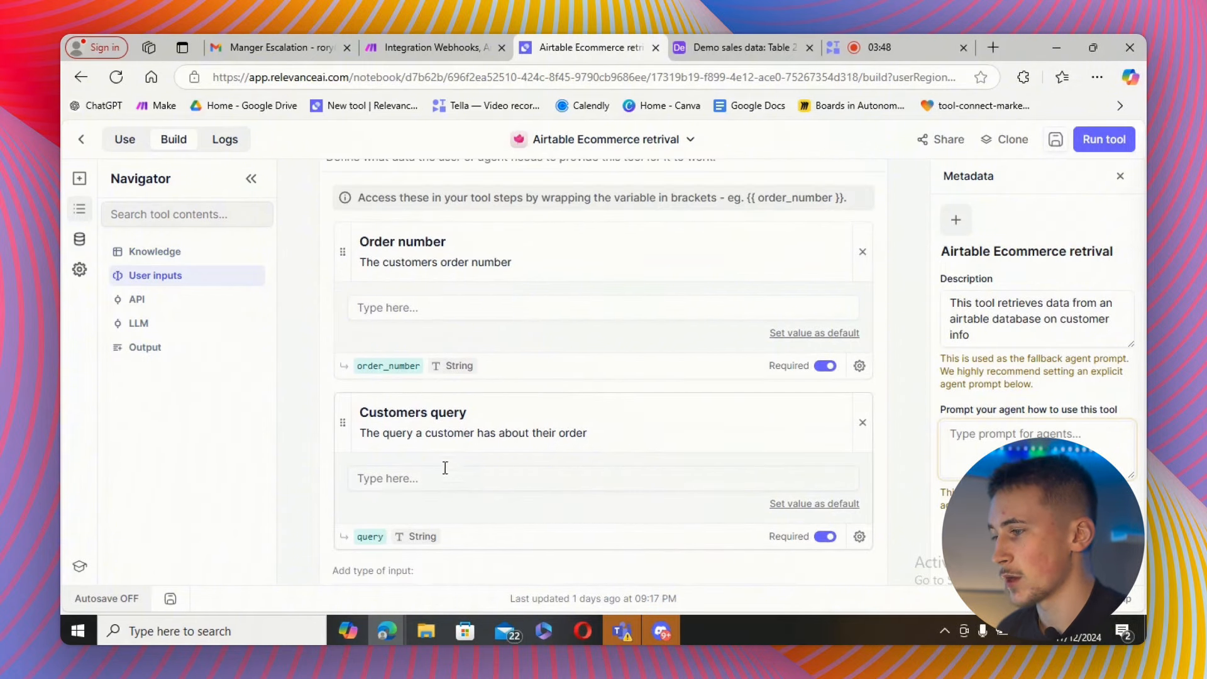
pyautogui.scroll(1, 476, 402)
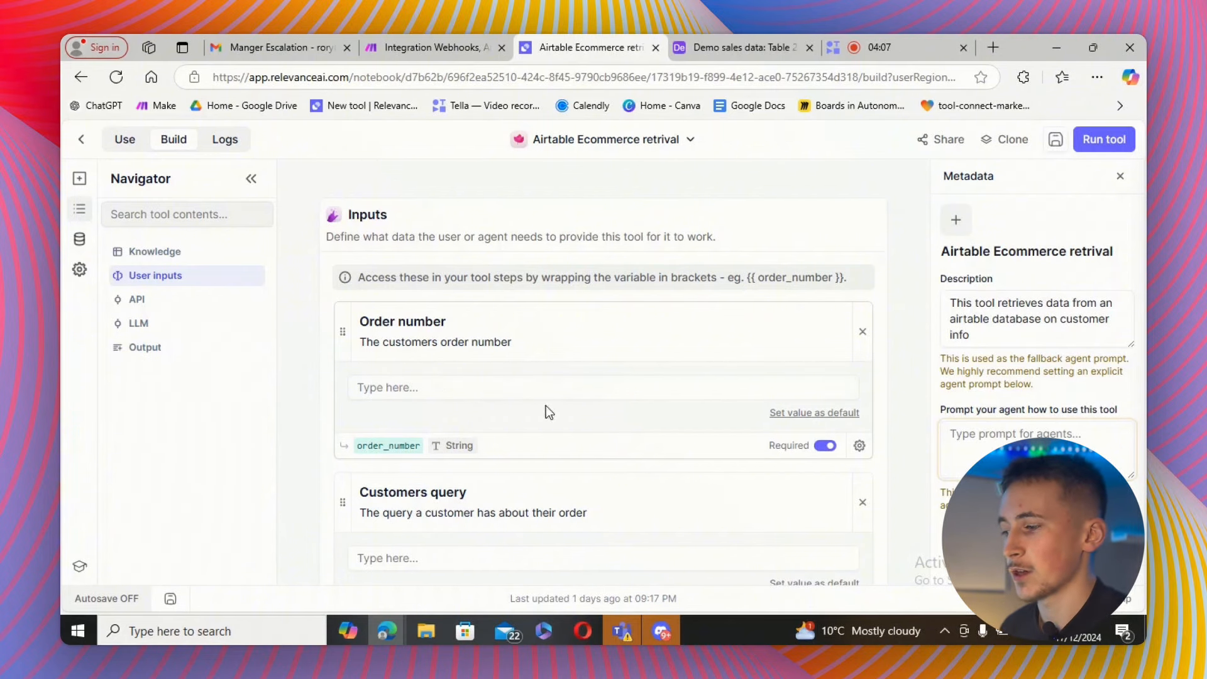
pyautogui.scroll(-1, 476, 393)
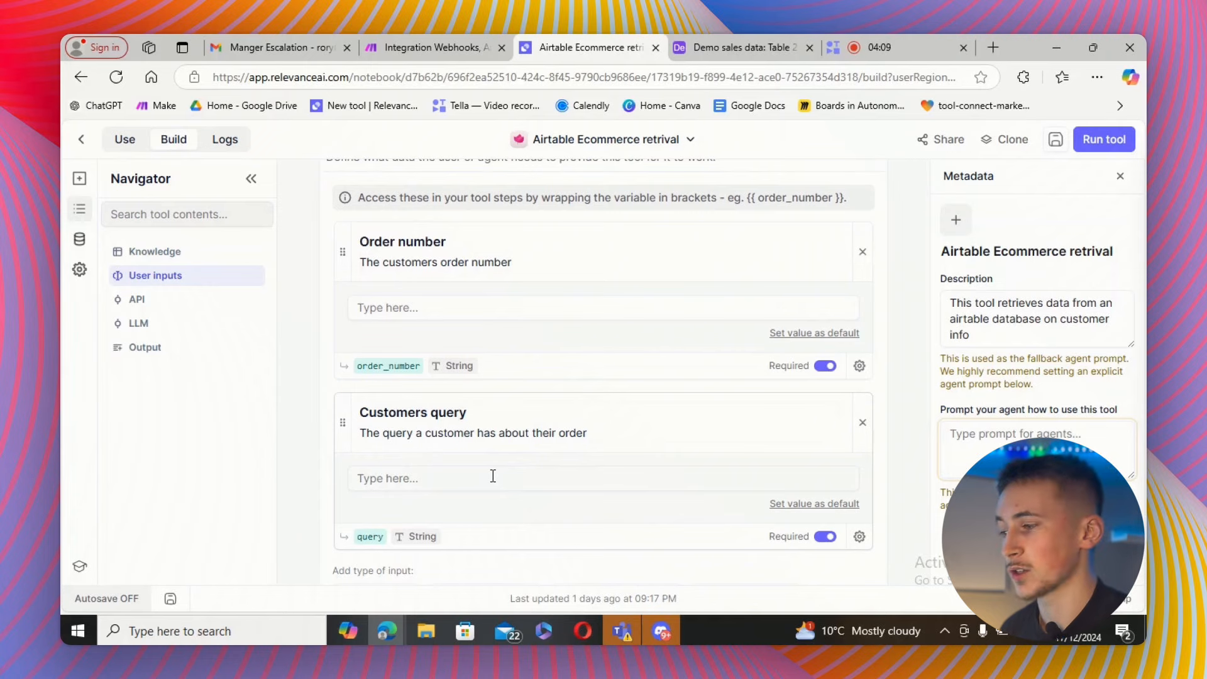
pyautogui.scroll(1, 481, 441)
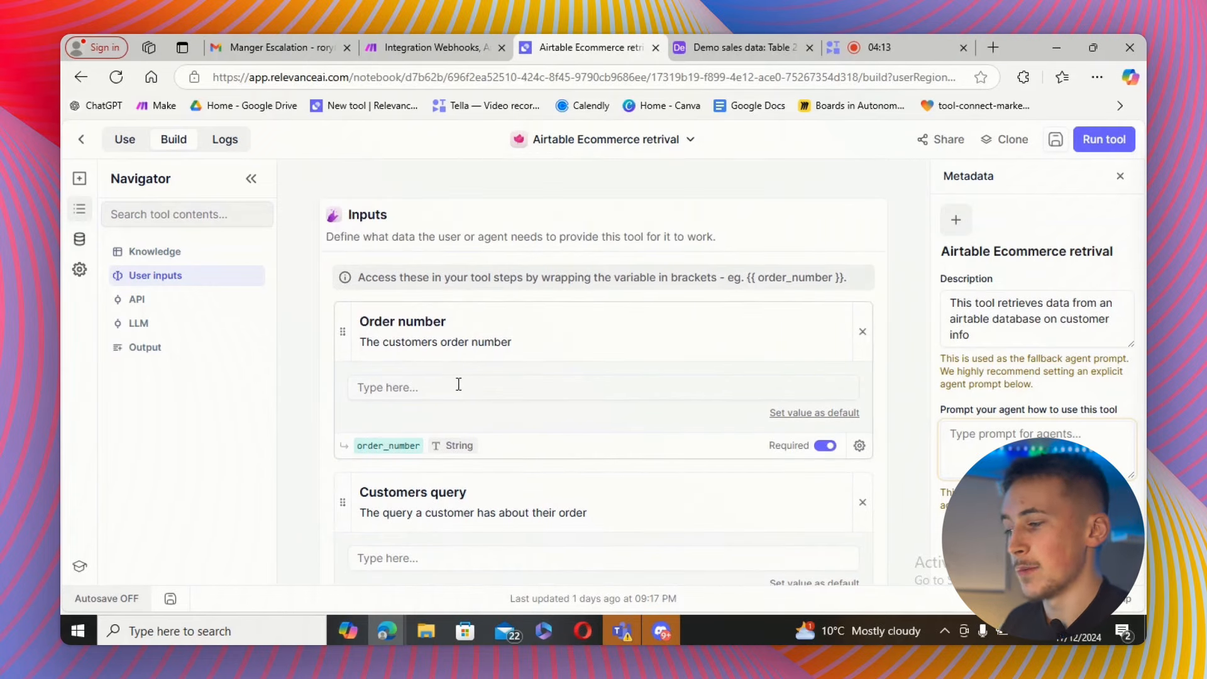
pyautogui.scroll(-6, 461, 385)
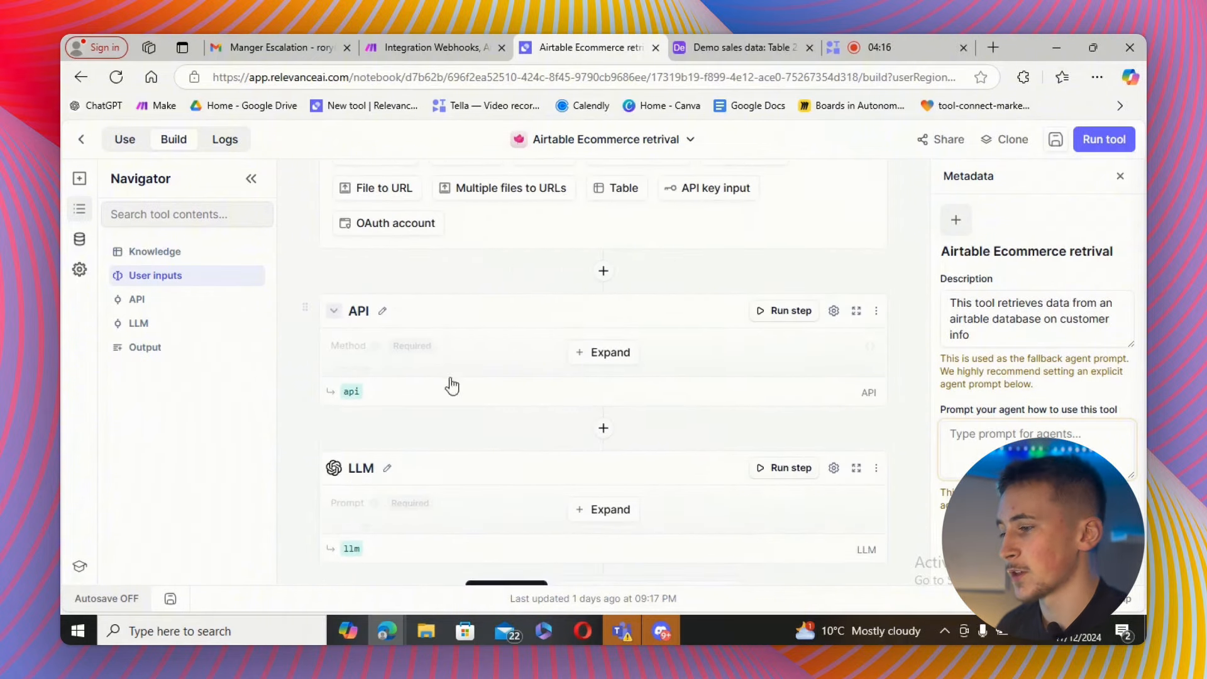
# Expand the API step to inspect its webhook URL and switch to the Integration Webhooks, Airtable scenario in Make.
pyautogui.click(594, 354)
pyautogui.scroll(-1, 489, 325)
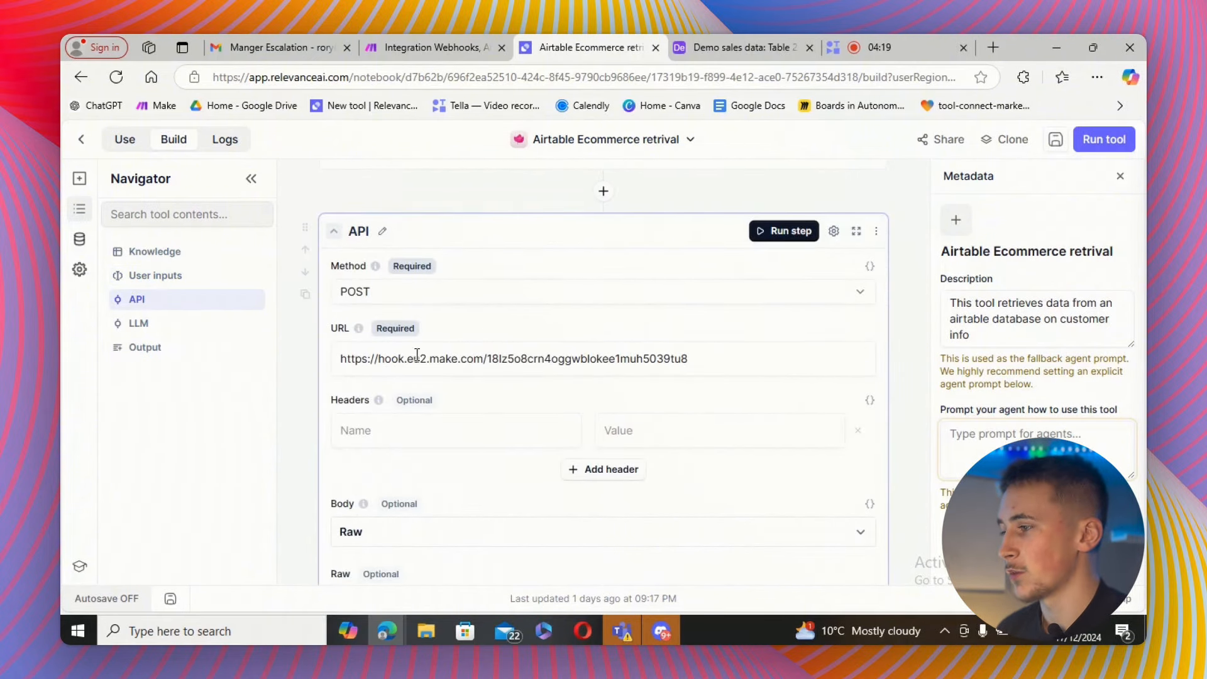
pyautogui.click(442, 39)
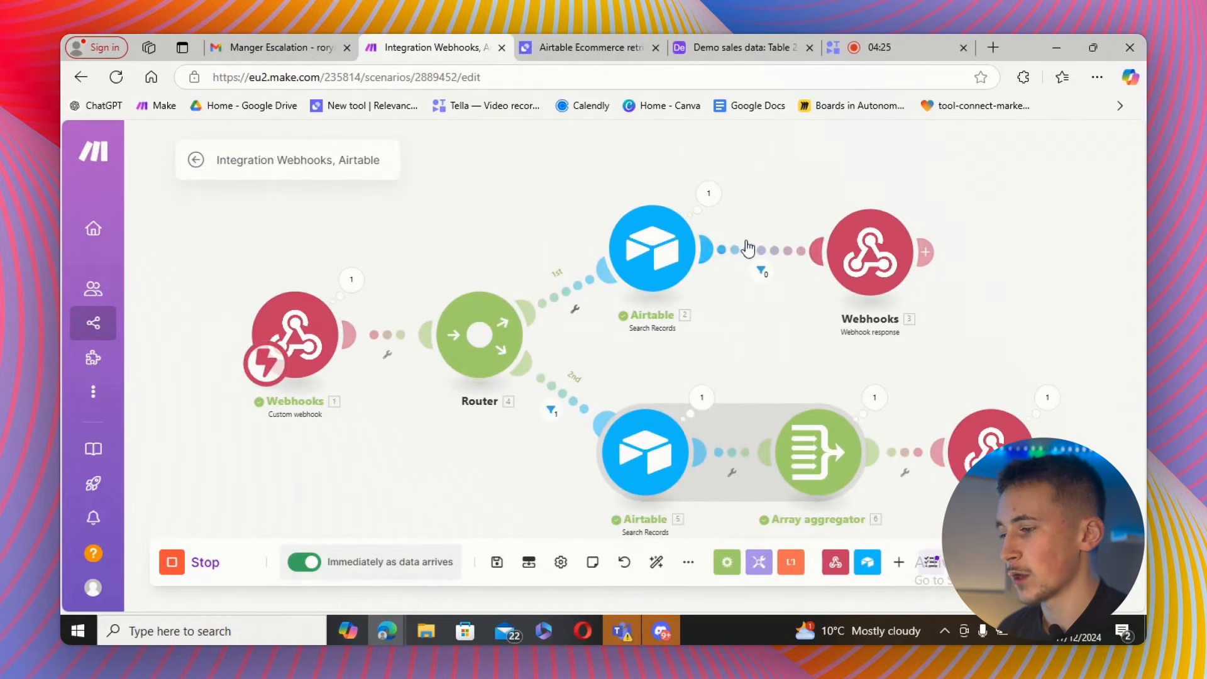
# Review the Make scenario's router branches and the columns of the Demo sales data Airtable table.
pyautogui.moveTo(724, 348); pyautogui.dragTo(780, 365)
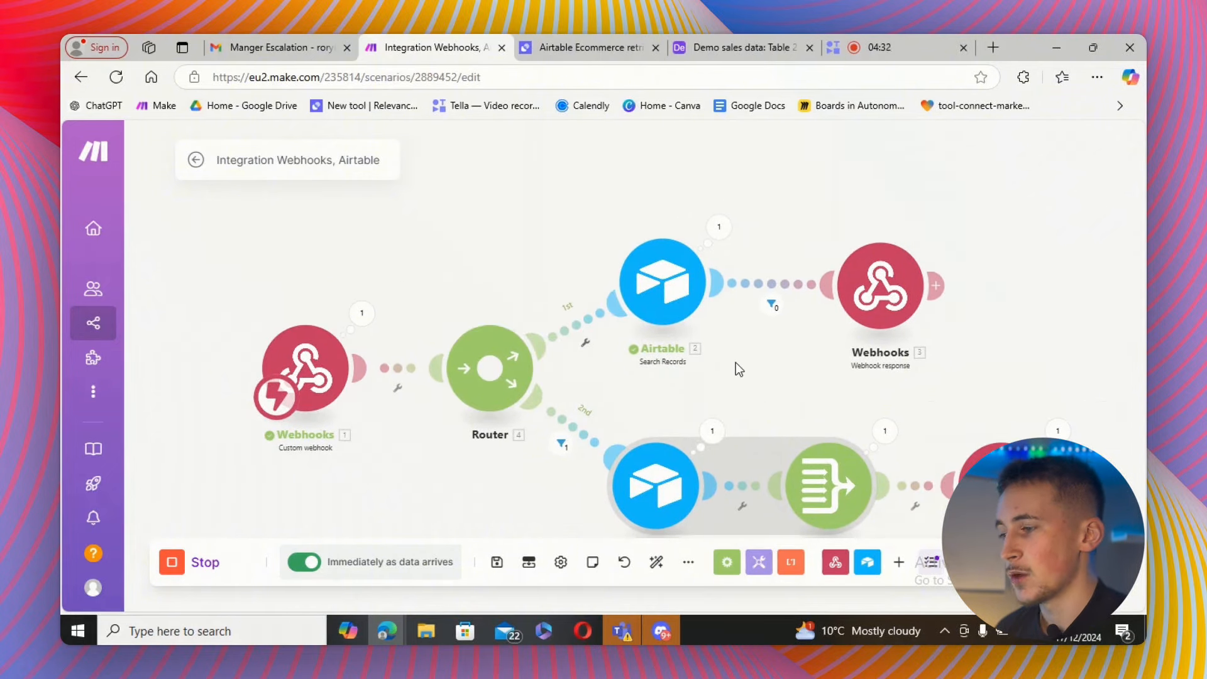
pyautogui.moveTo(734, 362); pyautogui.dragTo(689, 366)
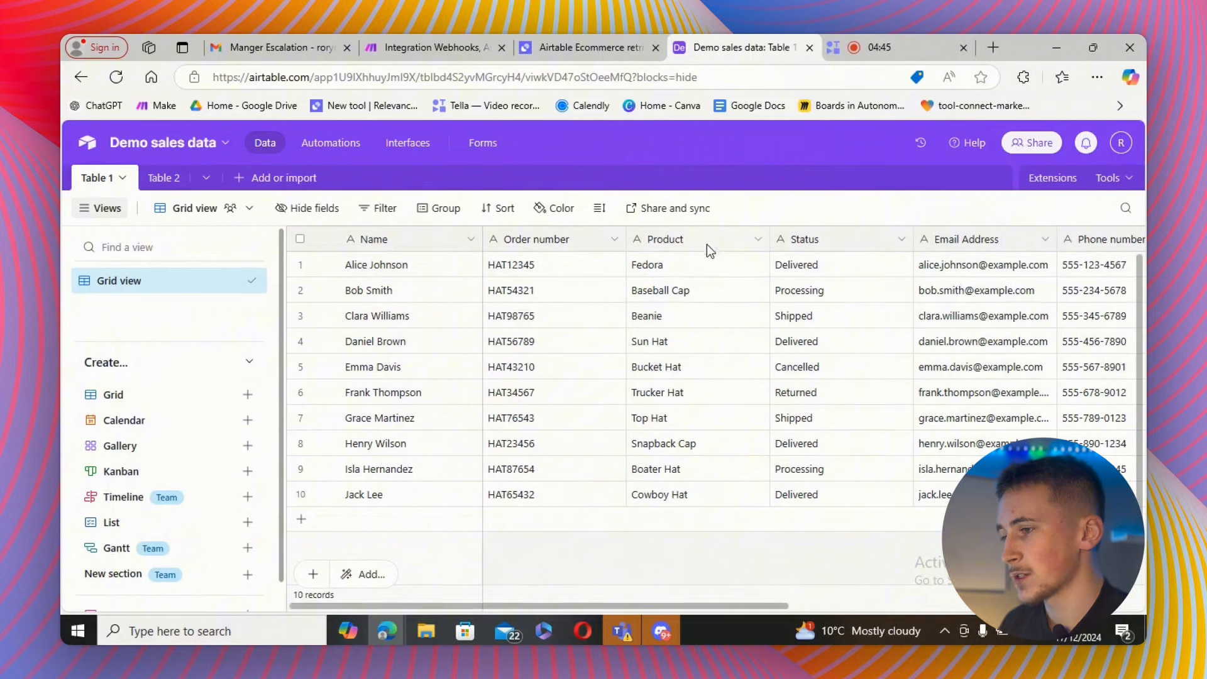
pyautogui.moveTo(621, 608); pyautogui.dragTo(881, 574)
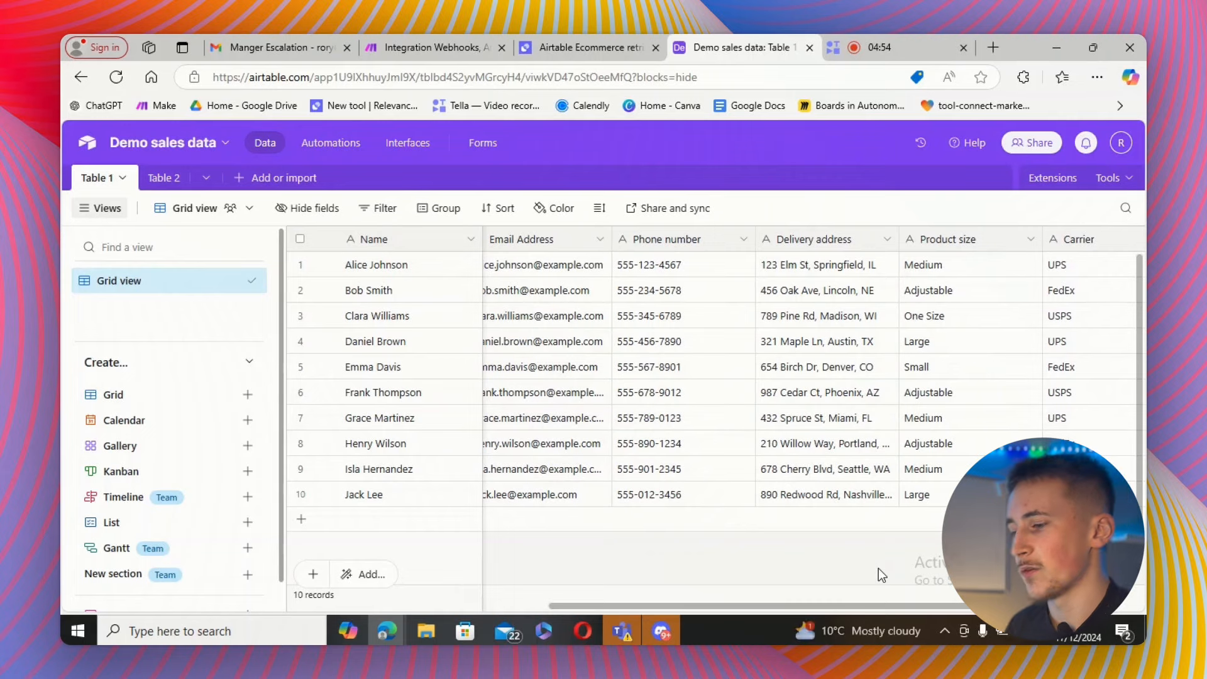
pyautogui.moveTo(751, 606); pyautogui.dragTo(425, 610)
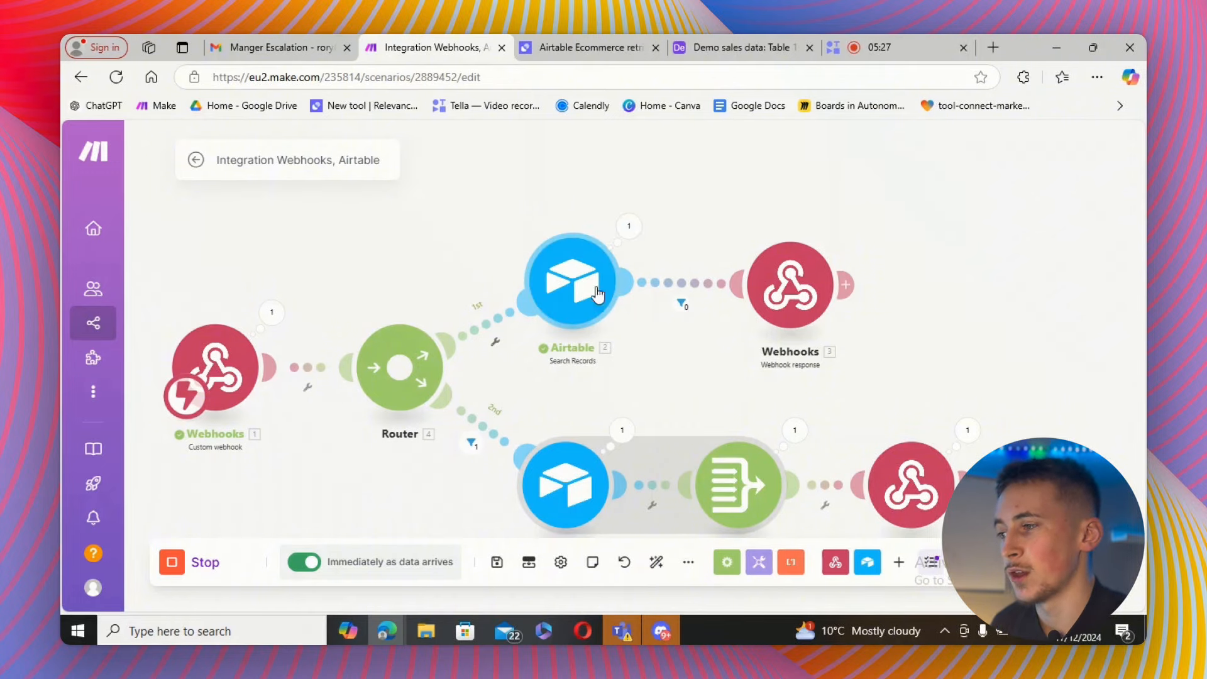
pyautogui.click(740, 47)
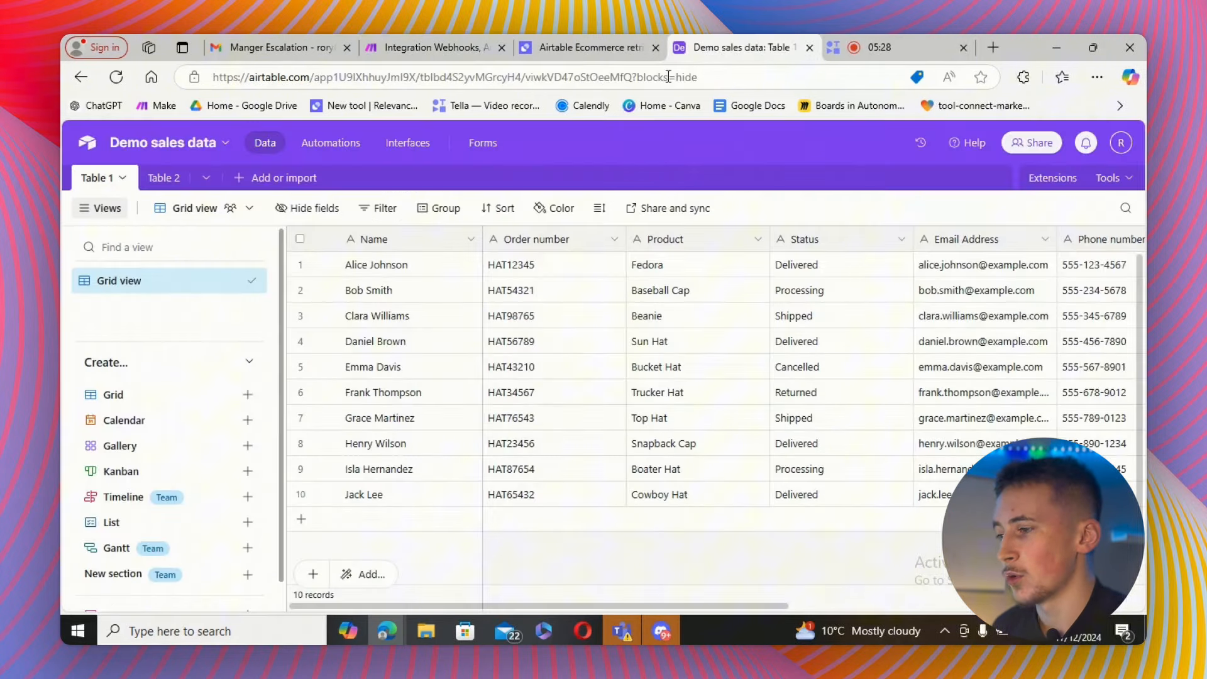
pyautogui.click(425, 50)
# Inspect the first Airtable Search Records module's base, table, sort and output field settings, then close it.
pyautogui.click(575, 277)
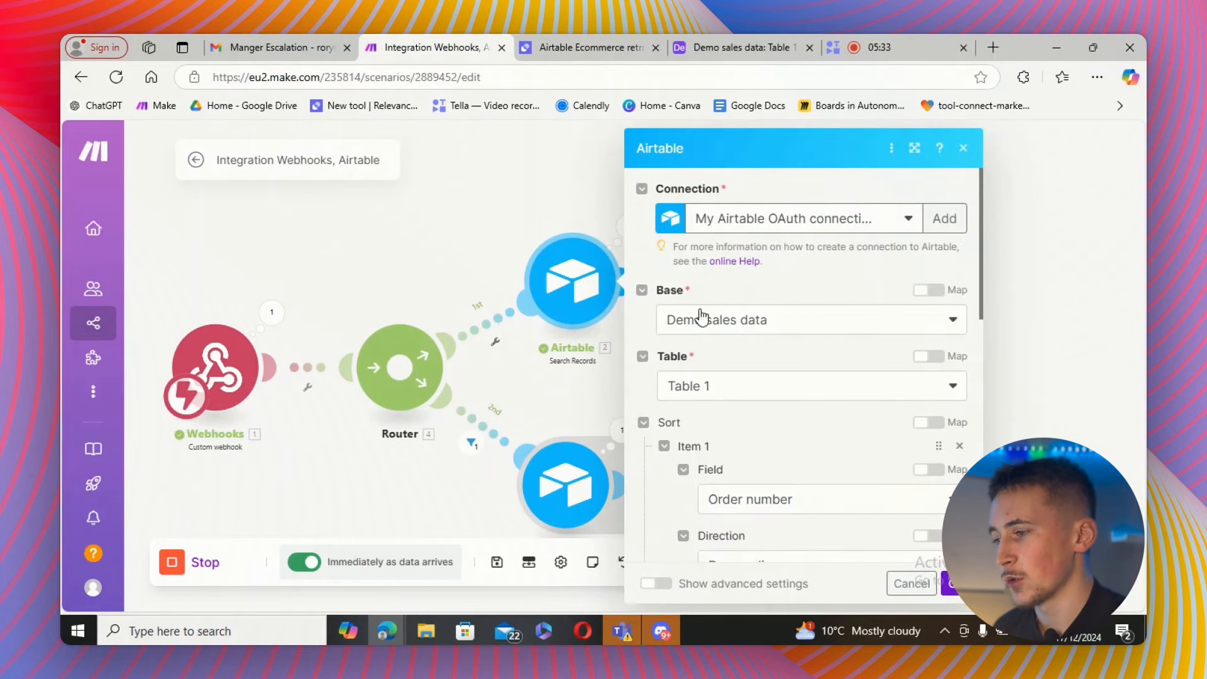
pyautogui.scroll(-6, 716, 296)
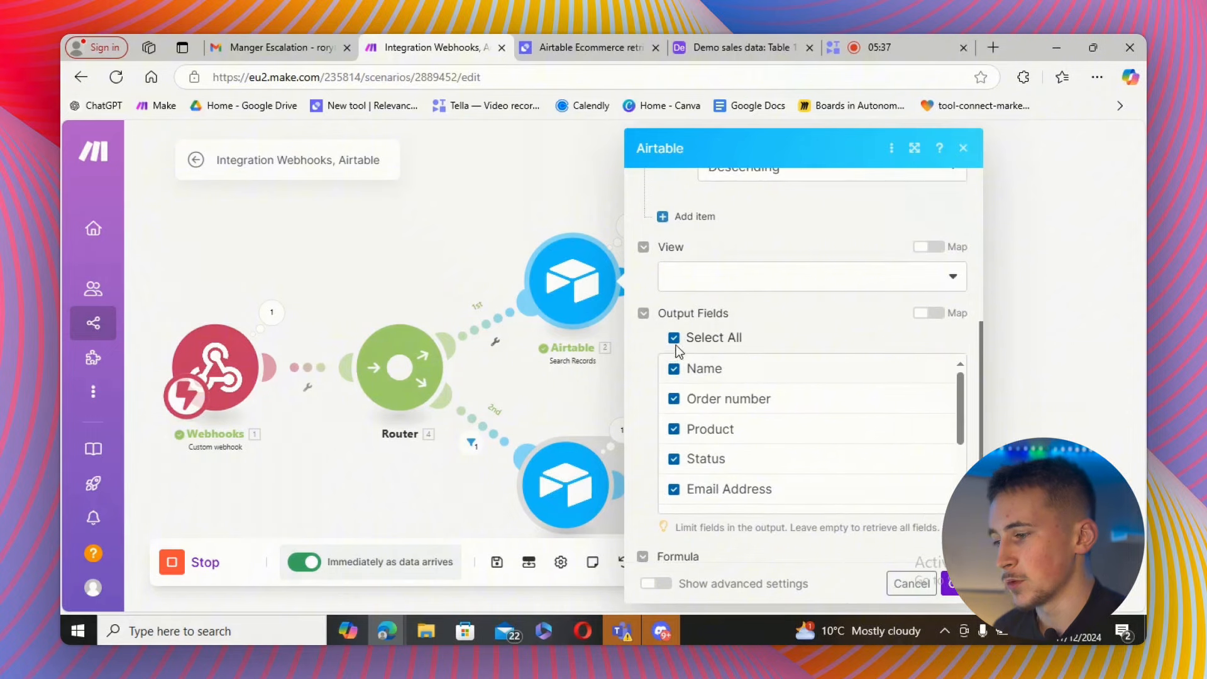
pyautogui.scroll(-3, 818, 396)
pyautogui.scroll(-4, 809, 532)
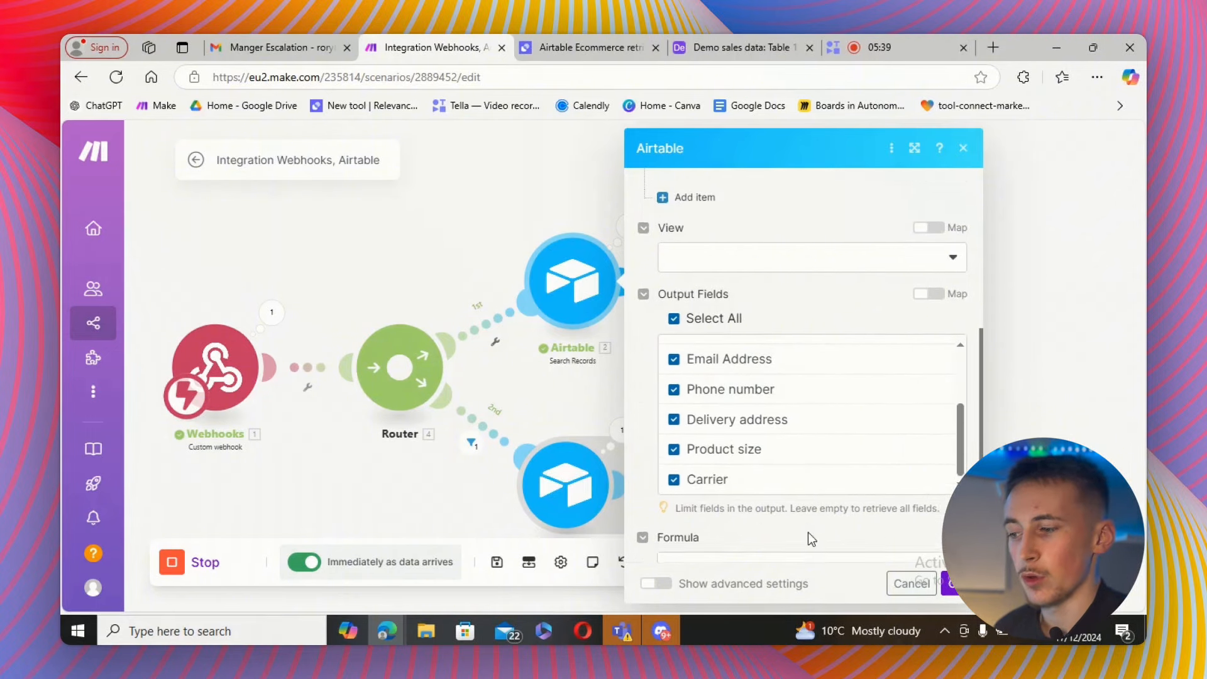
pyautogui.click(948, 583)
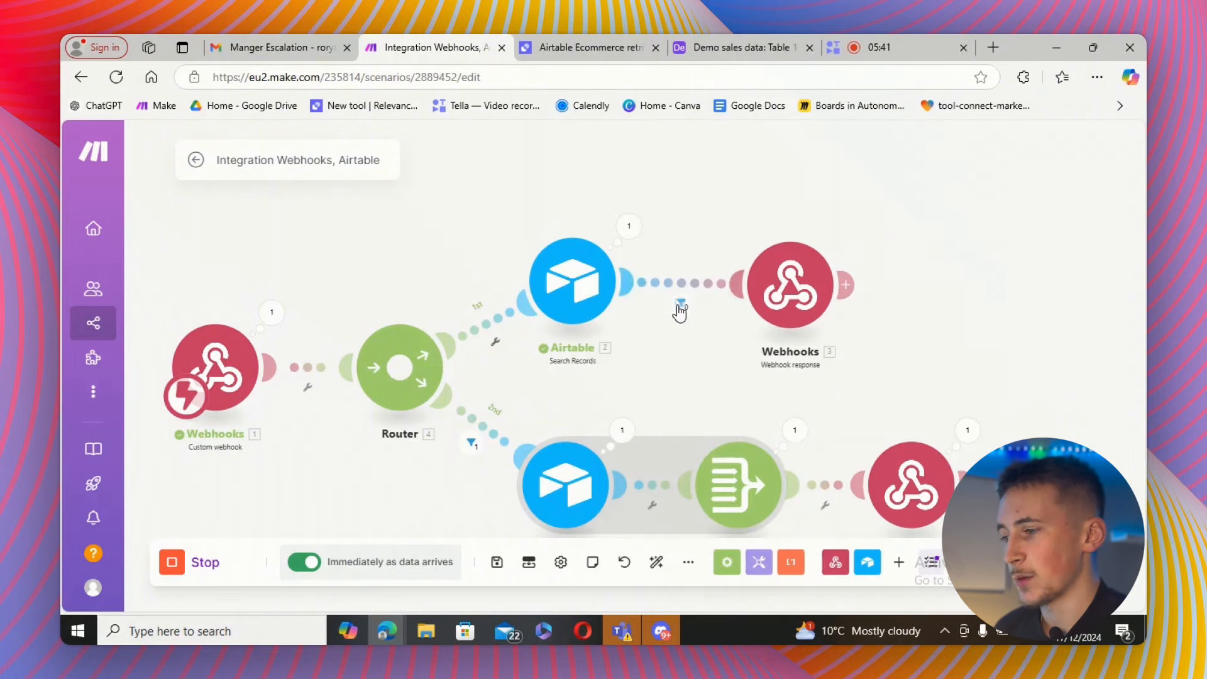
# Open the filter on the first route and inspect its Order number equal-to-value condition.
pyautogui.click(682, 305)
pyautogui.click(664, 223)
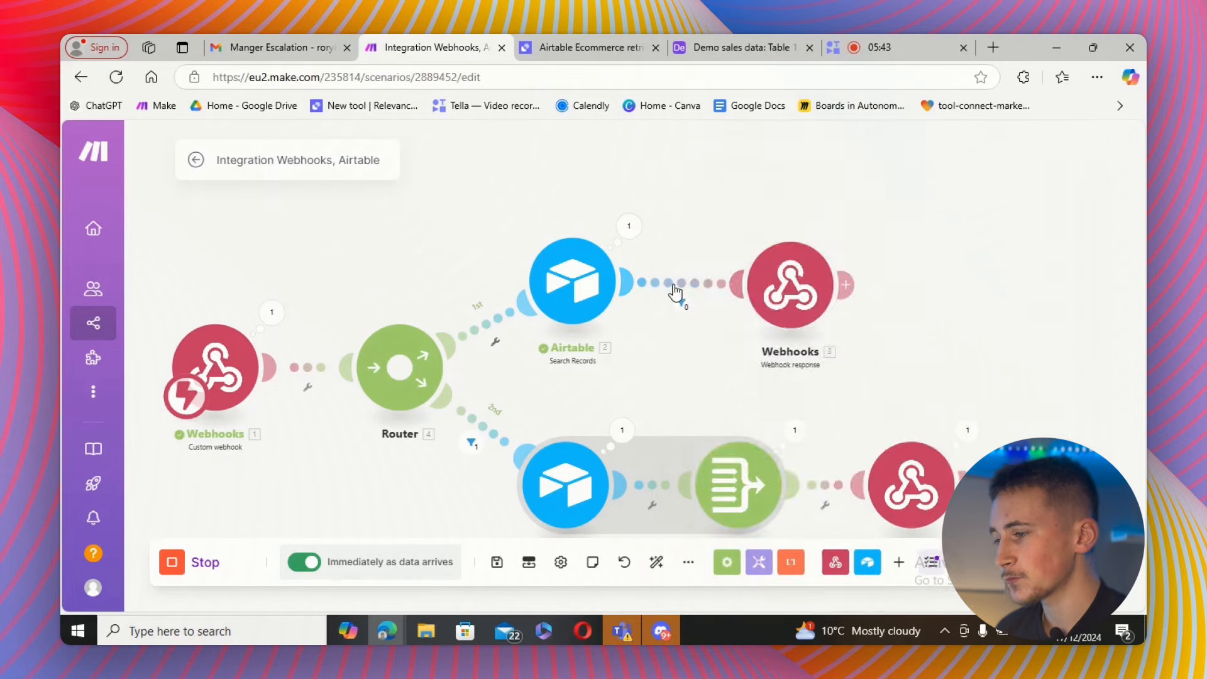
pyautogui.click(681, 304)
pyautogui.click(873, 286)
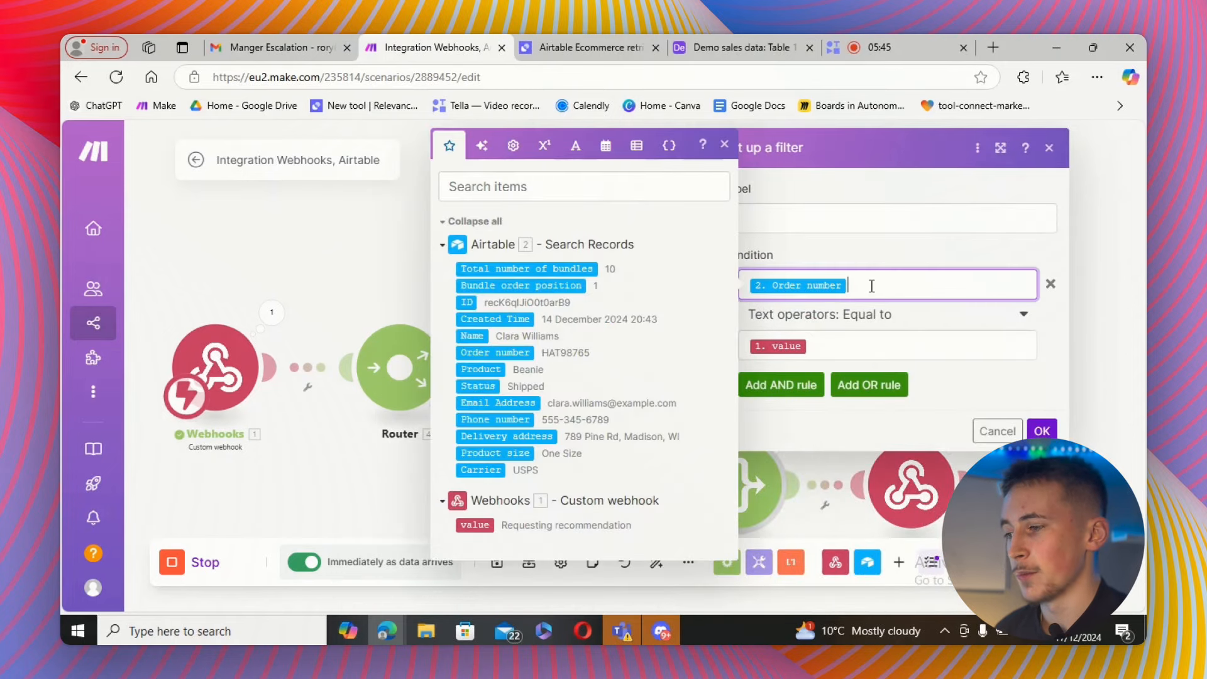
pyautogui.click(845, 348)
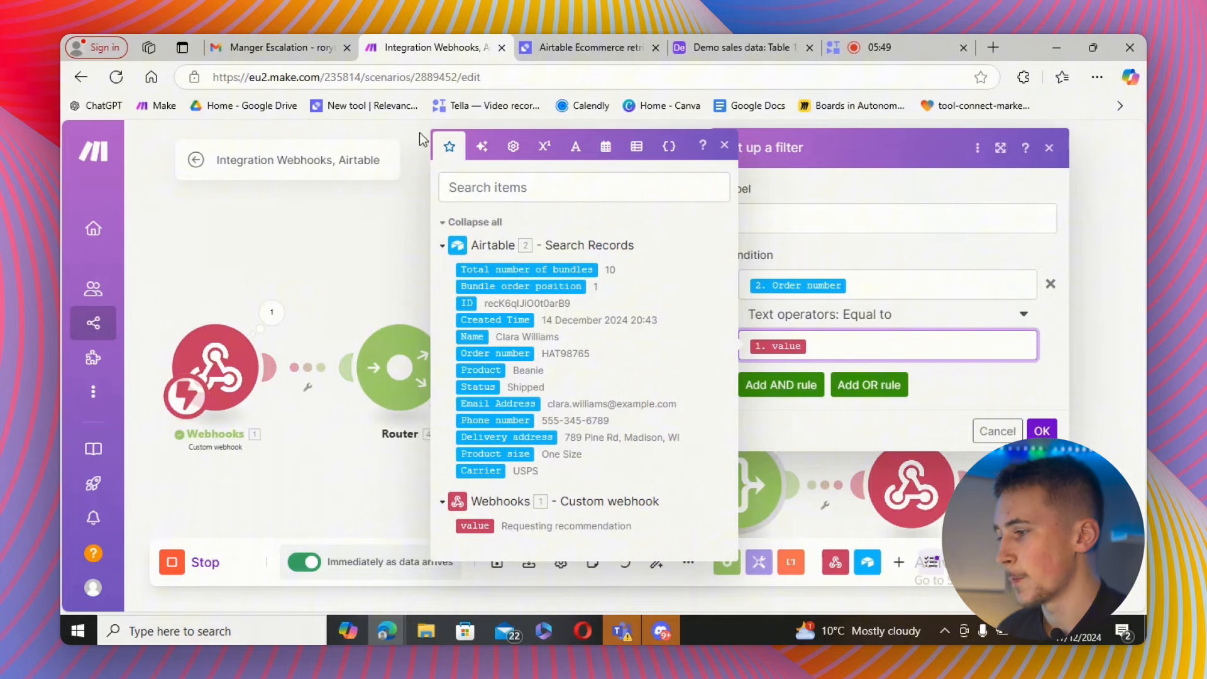
# Inspect the Airtable Ecommerce retrival tool's user inputs and the API step's raw body containing the order number variable.
pyautogui.click(564, 46)
pyautogui.scroll(-3, 447, 328)
pyautogui.scroll(-1, 447, 335)
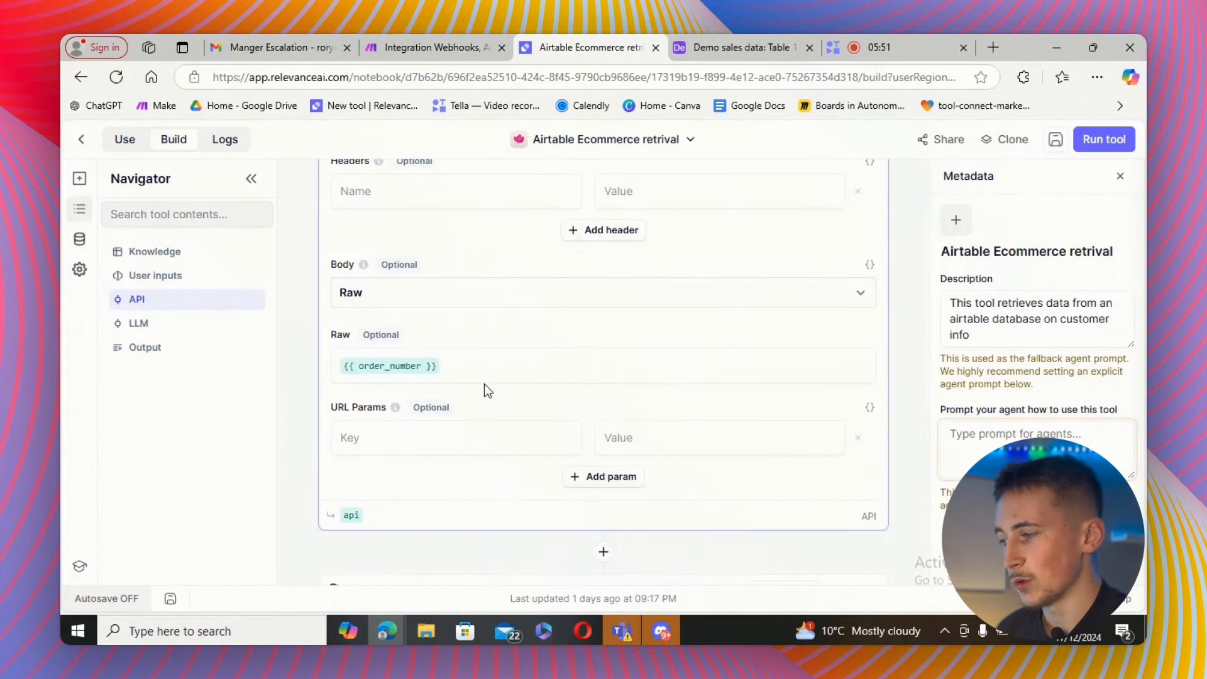
pyautogui.click(530, 369)
pyautogui.scroll(5, 542, 370)
pyautogui.scroll(10, 543, 370)
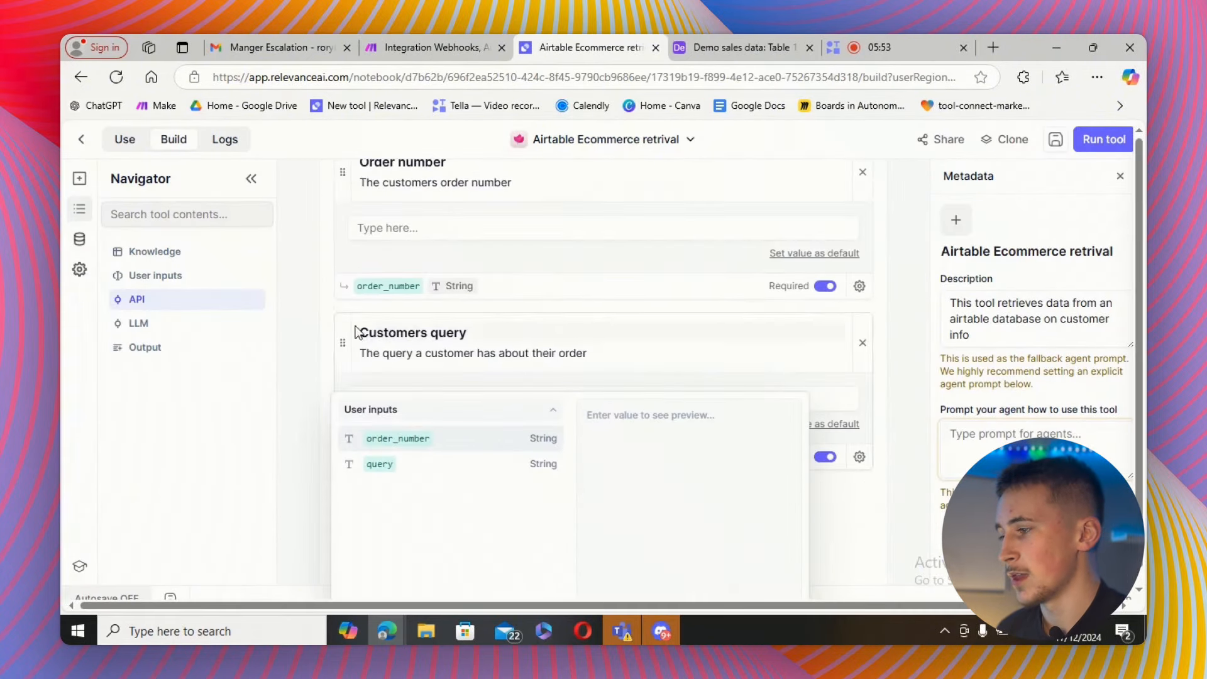
pyautogui.scroll(-4, 496, 286)
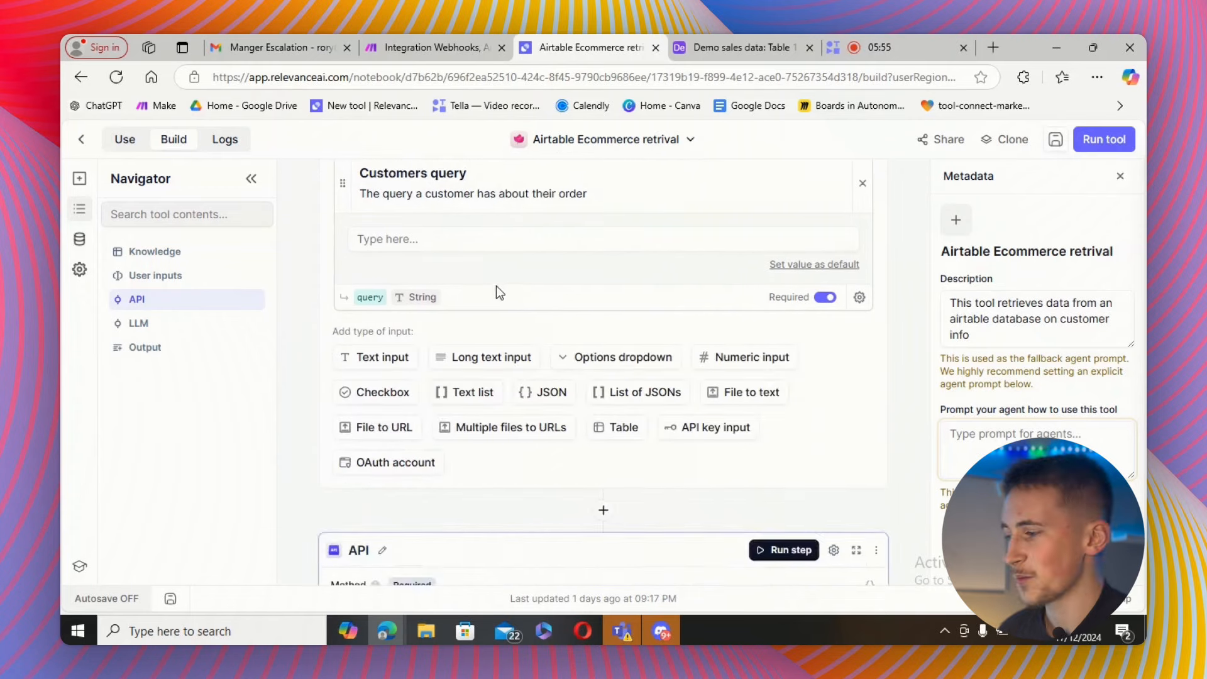
pyautogui.scroll(-7, 473, 287)
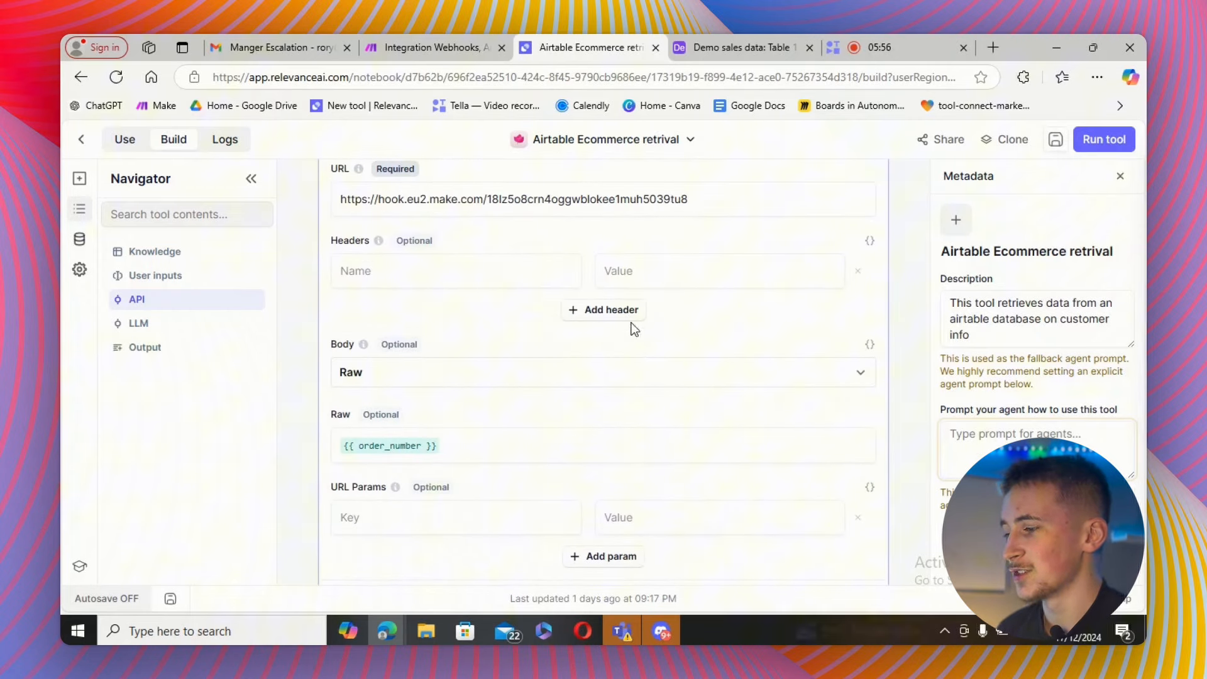
pyautogui.click(488, 448)
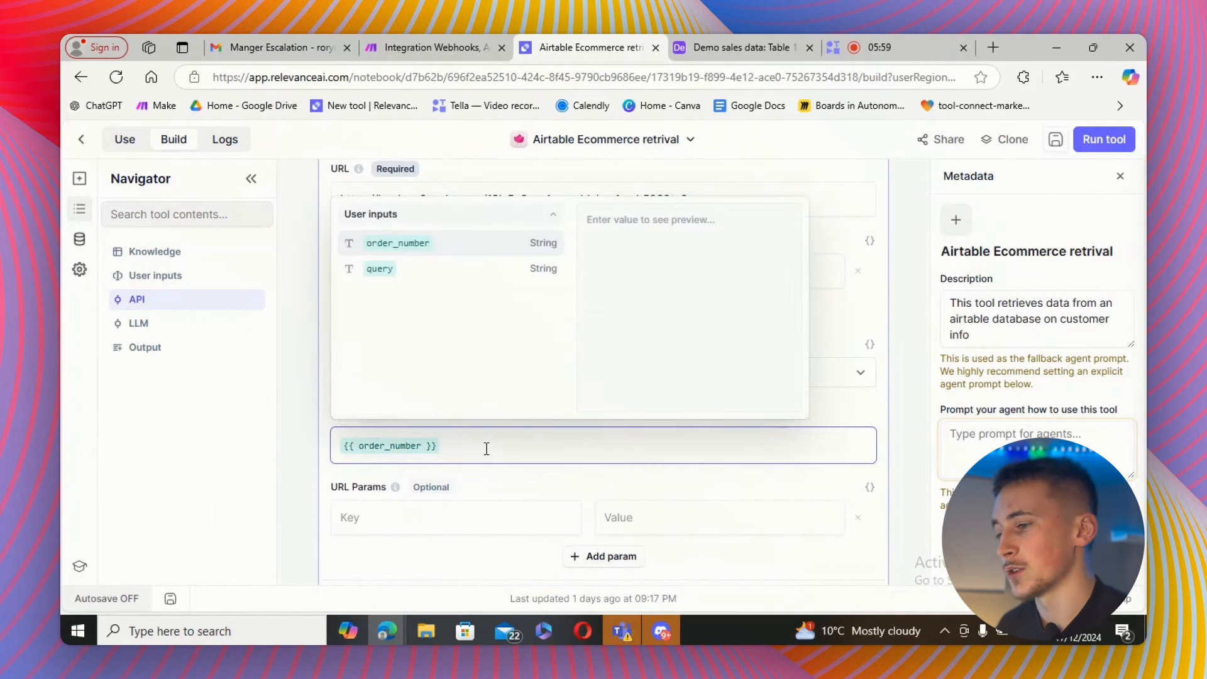
pyautogui.click(919, 307)
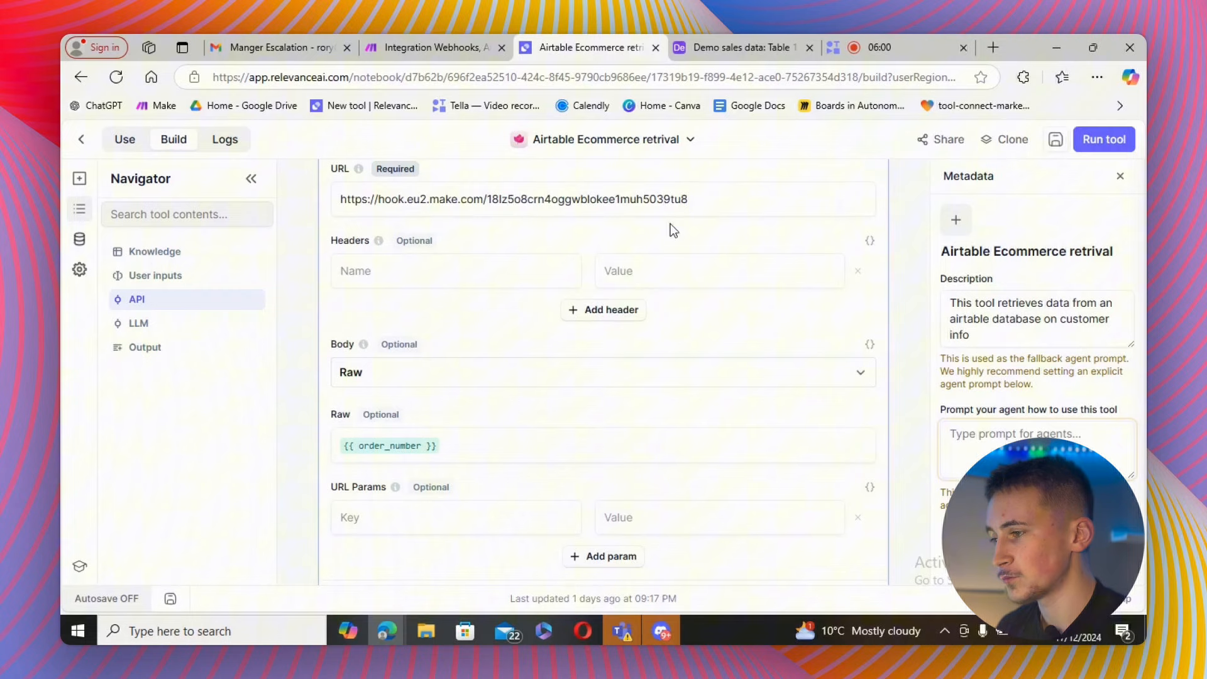
# Switch between the Make scenario and the tool, scrolling back up to the tool's user inputs.
pyautogui.click(448, 57)
pyautogui.click(878, 283)
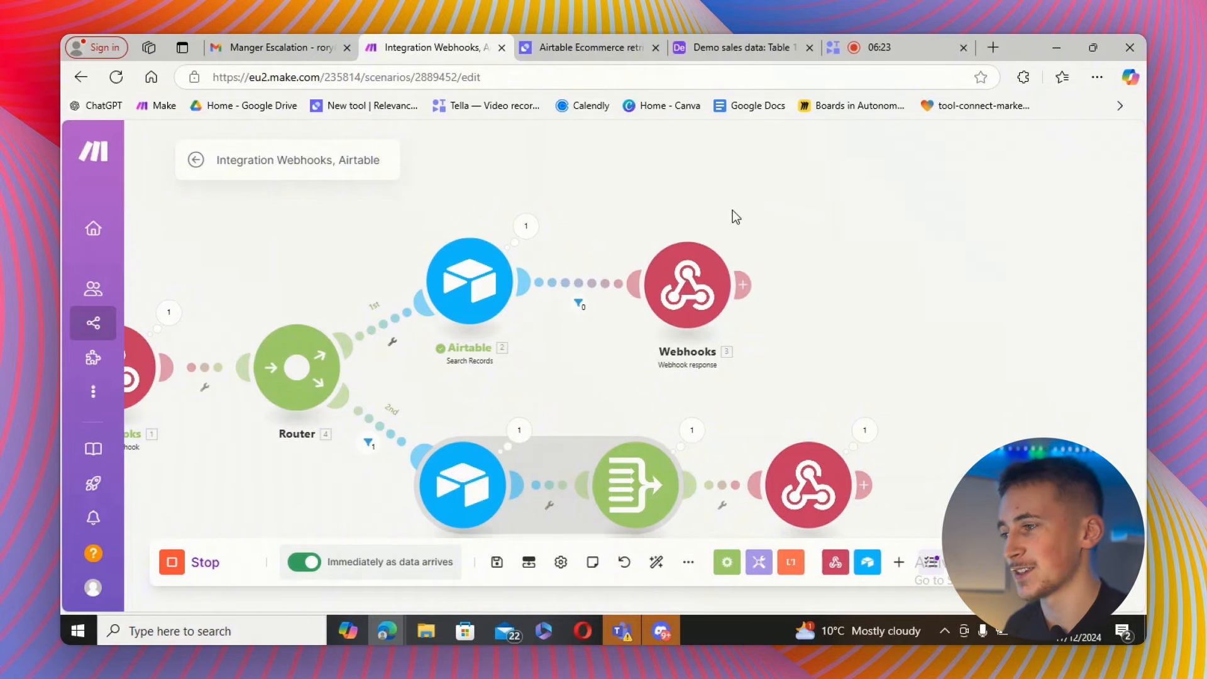
pyautogui.click(559, 51)
pyautogui.scroll(-6, 573, 252)
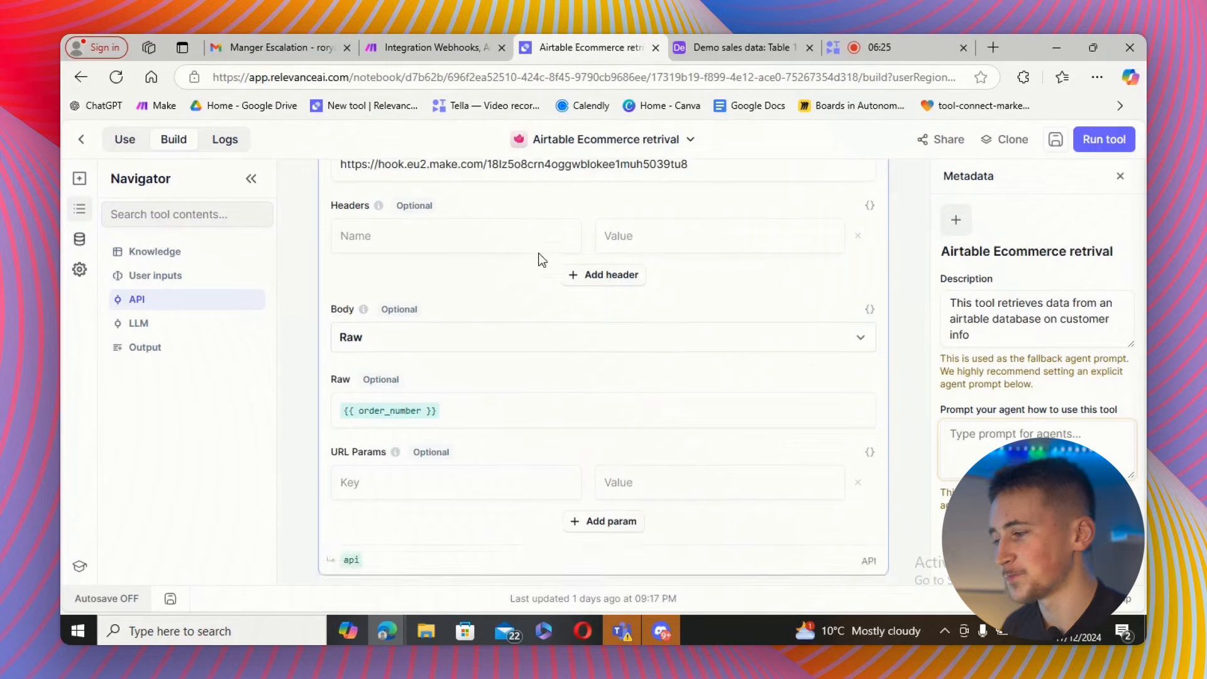
pyautogui.click(585, 314)
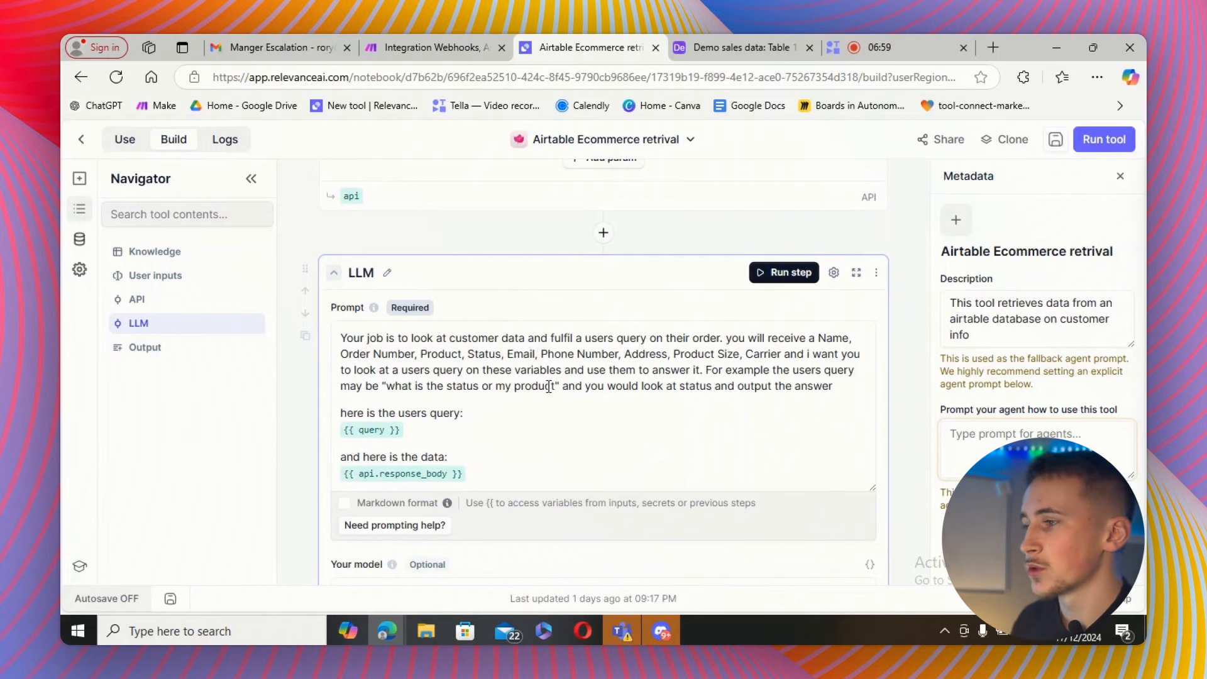
pyautogui.scroll(8, 572, 311)
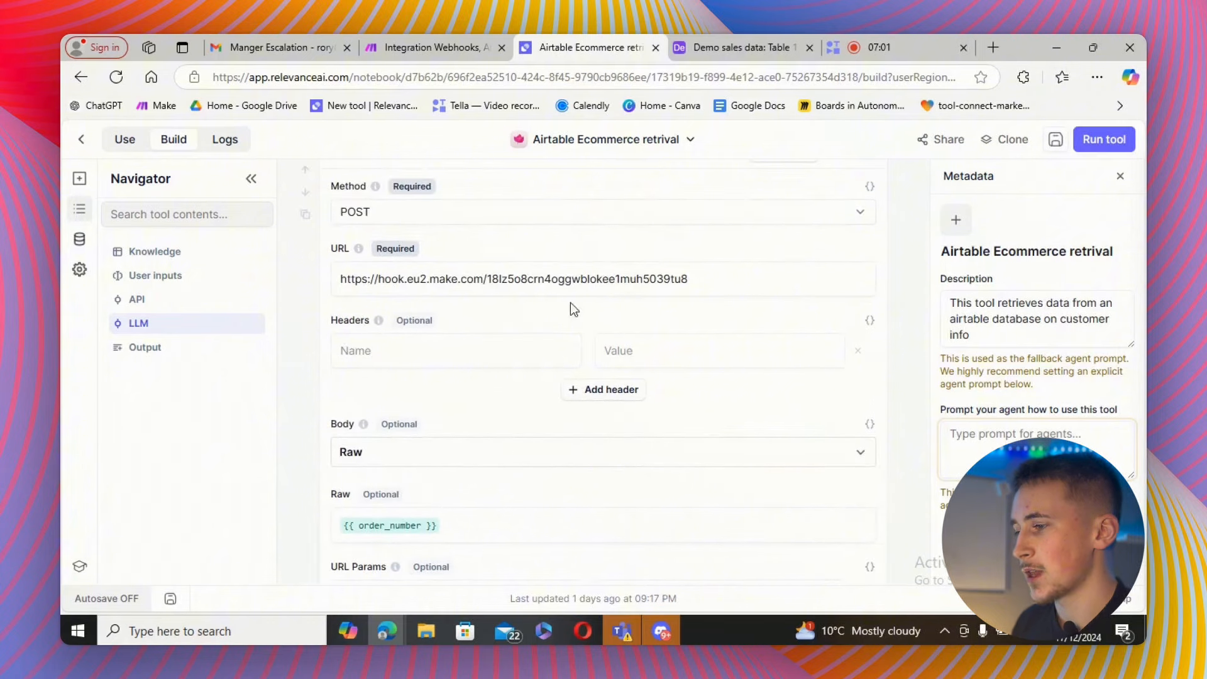
pyautogui.scroll(10, 566, 327)
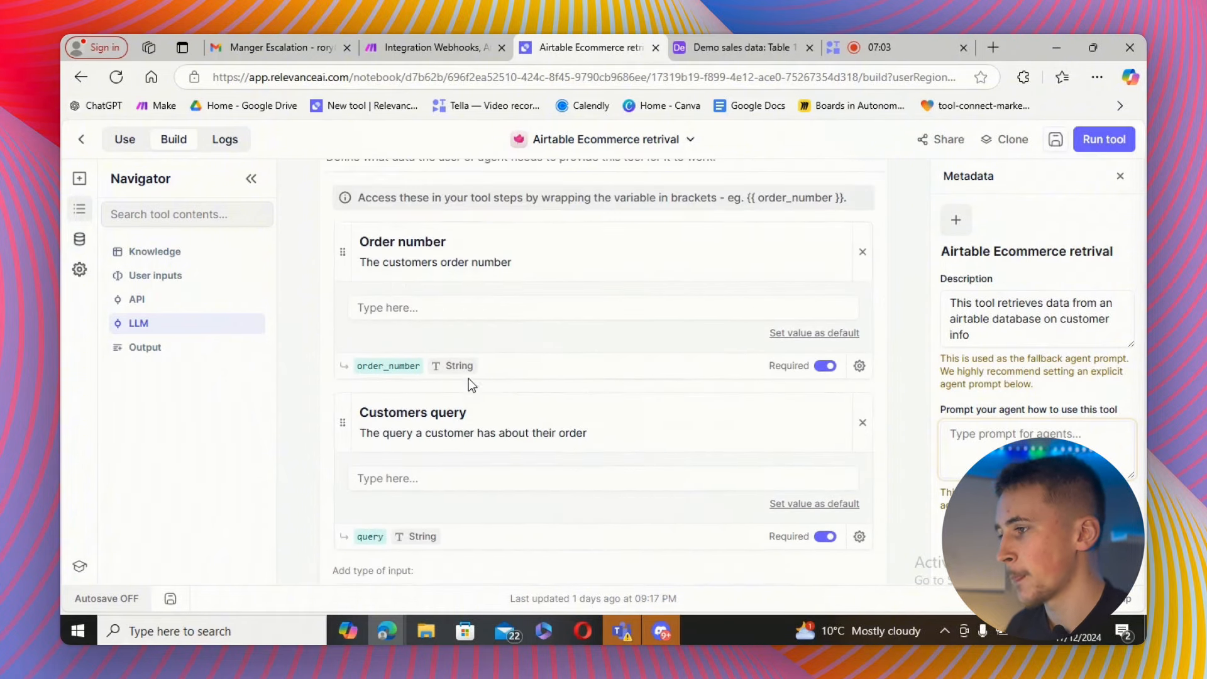
# Copy order number HAT56789 from the Airtable table and paste it into the tool's Order number test input.
pyautogui.click(692, 51)
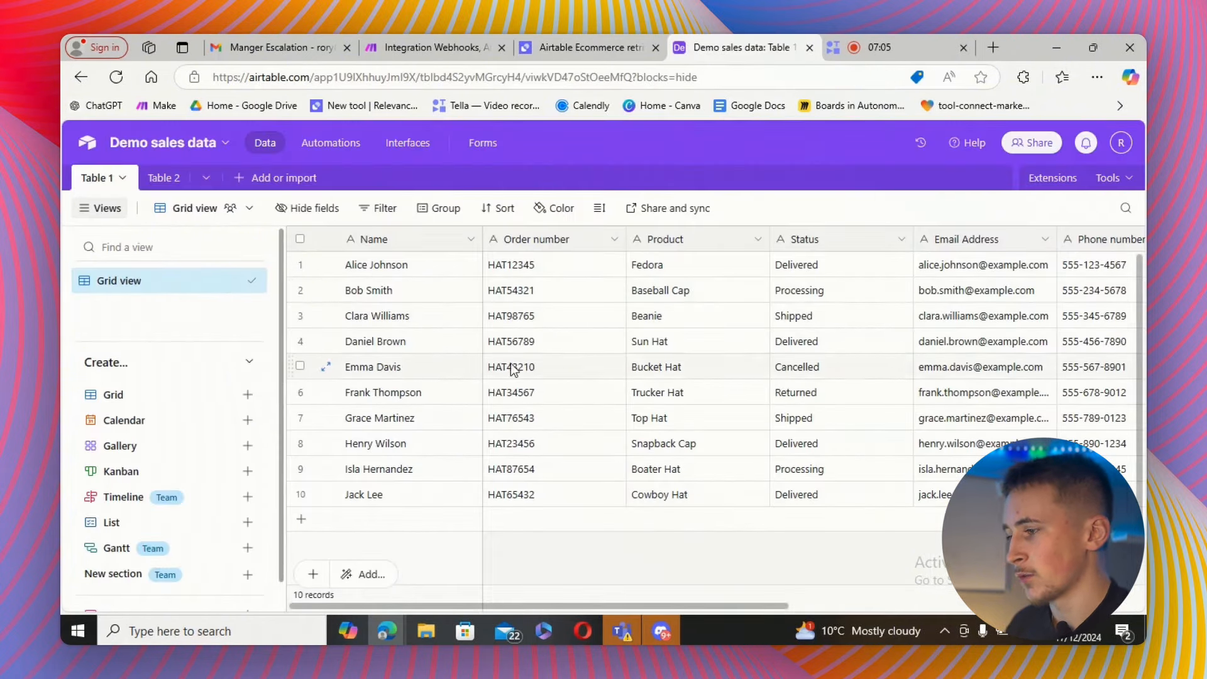
pyautogui.doubleClick(505, 342)
pyautogui.hotkey('ctrl', 'c')
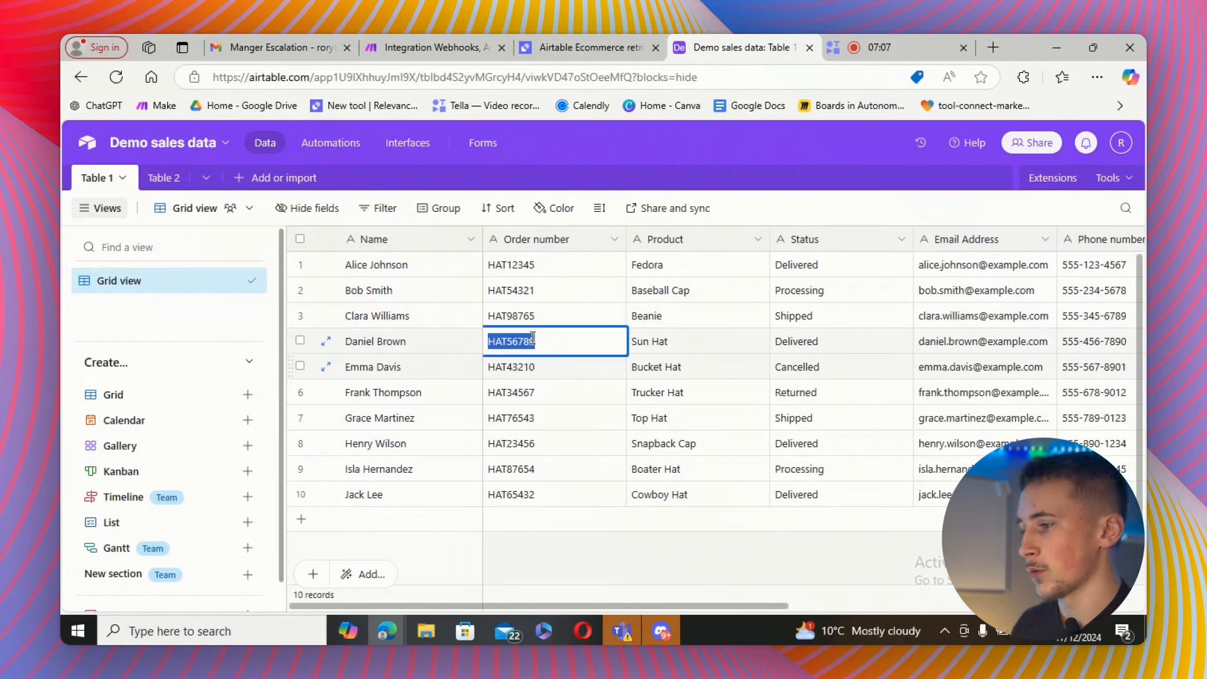
pyautogui.click(548, 45)
pyautogui.click(508, 314)
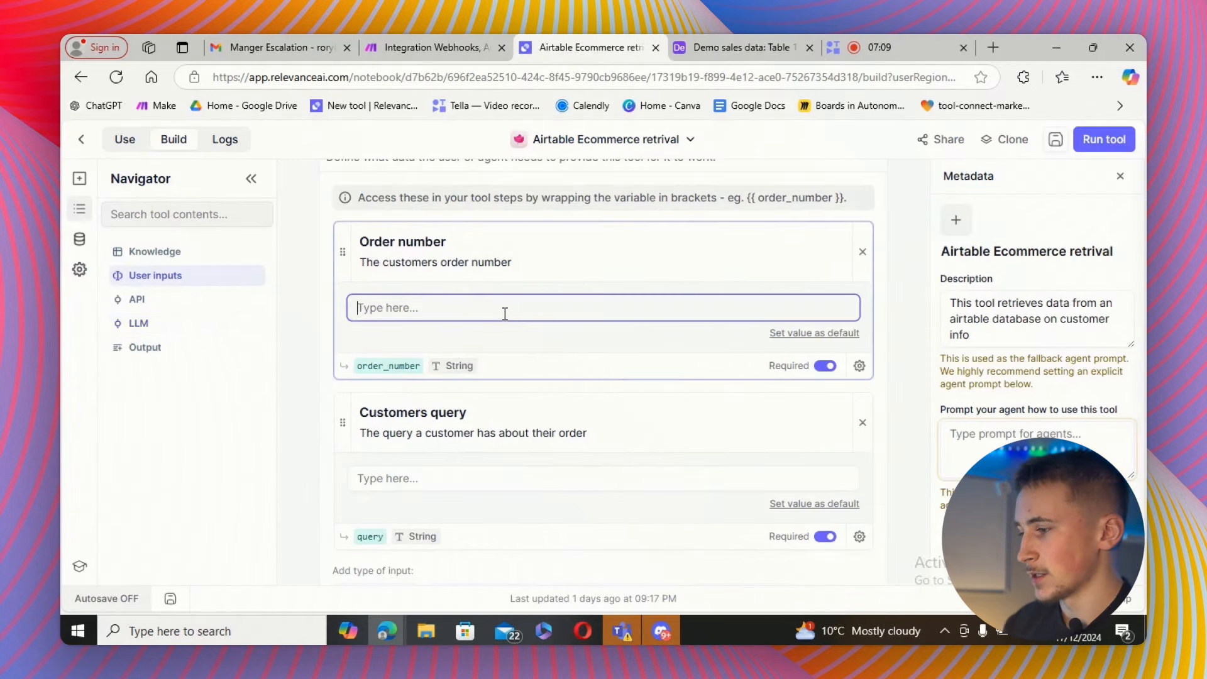
pyautogui.hotkey('ctrl', 'v')
# Enter the customer query 'what size did i order my hat in' as a test input.
pyautogui.scroll(-1, 417, 439)
pyautogui.click(425, 396)
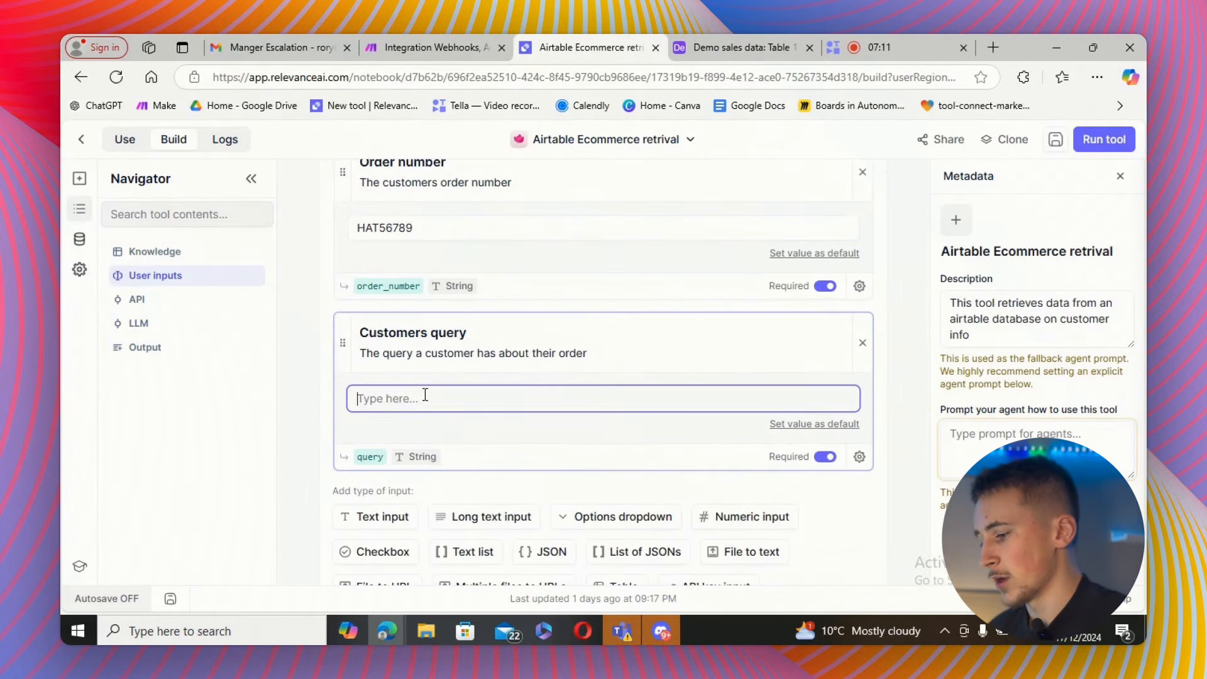
pyautogui.write('what')
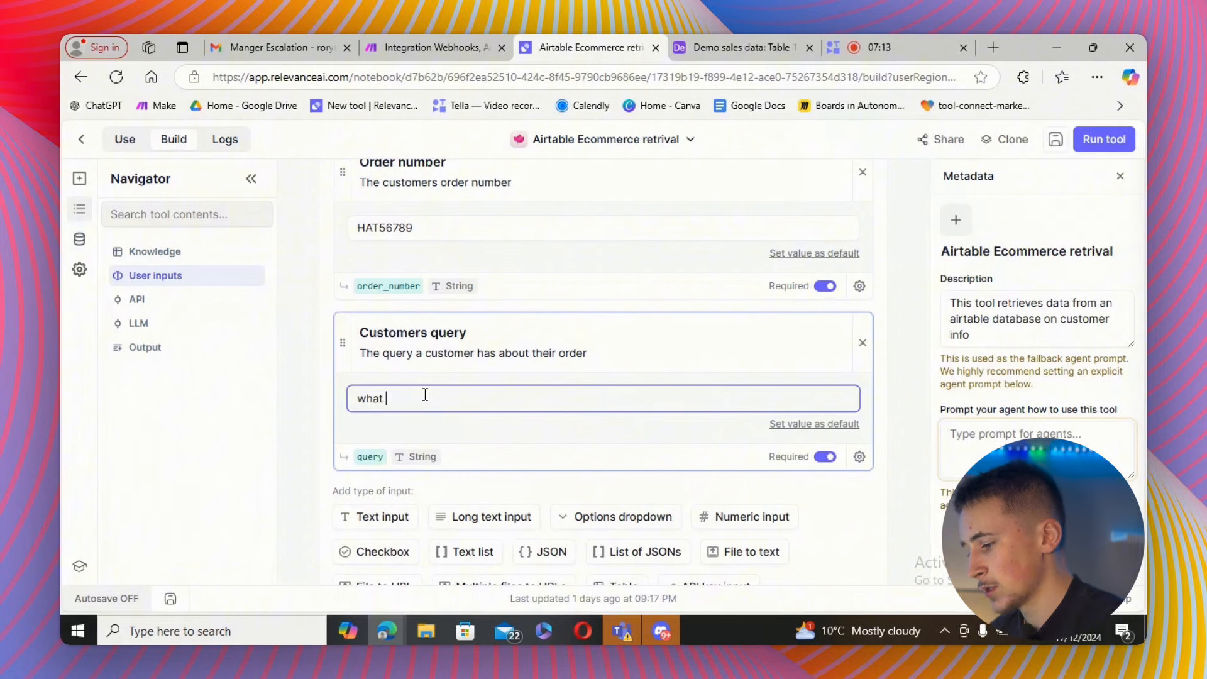
pyautogui.write(' size did')
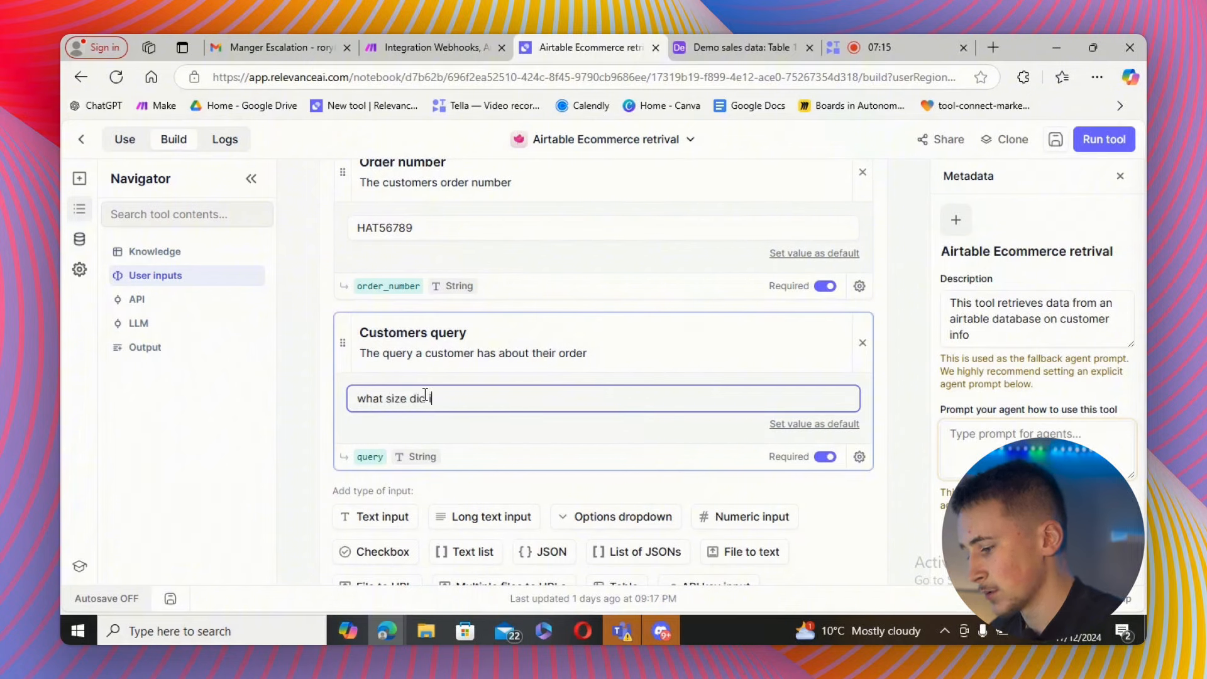
pyautogui.write(' i order my hat in')
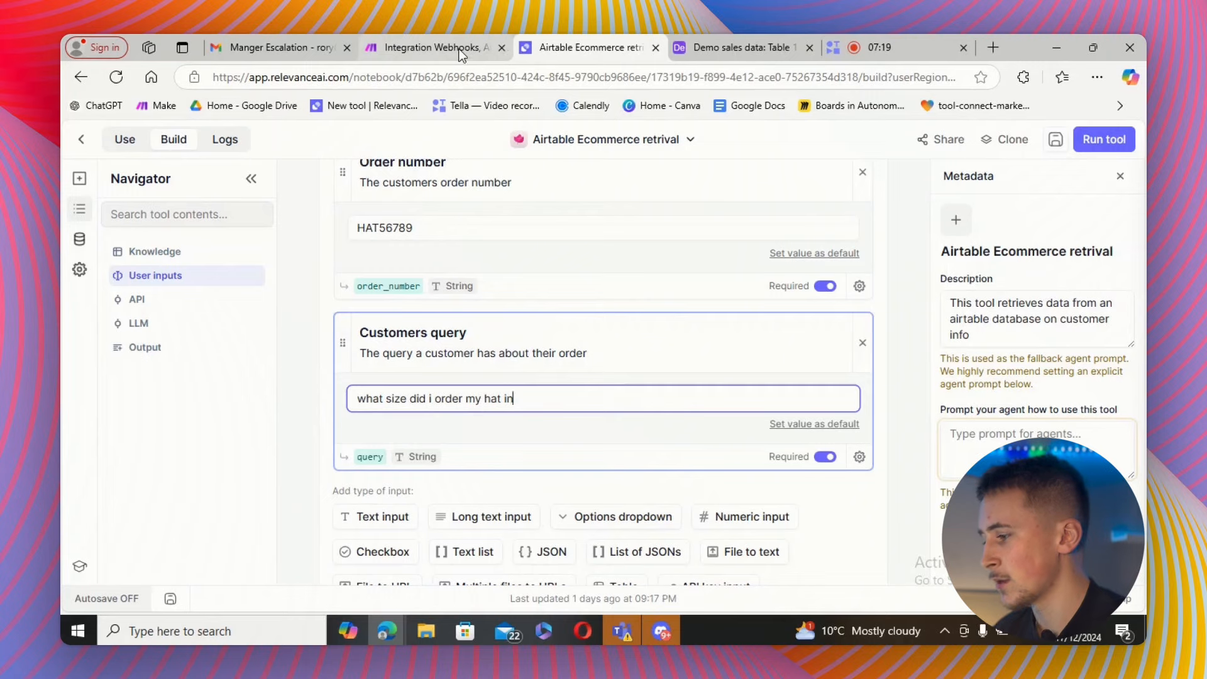
# Run the Make scenario once so it waits for data, then run the tool with the test inputs.
pyautogui.click(461, 54)
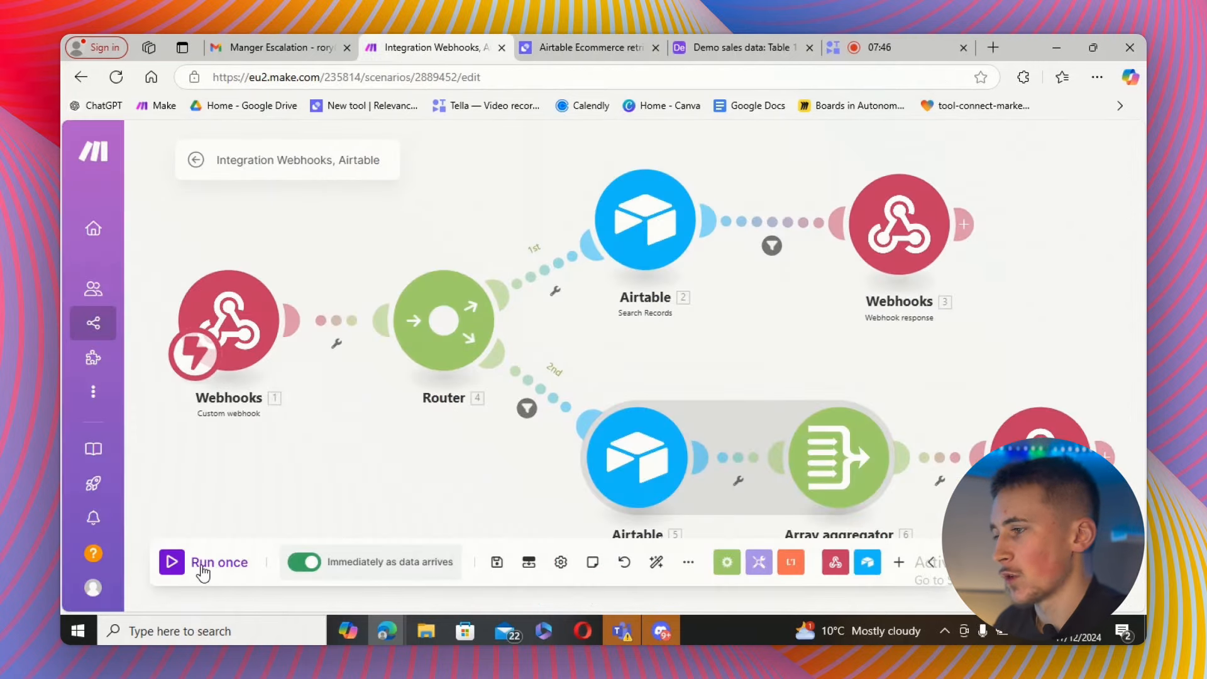
pyautogui.click(200, 568)
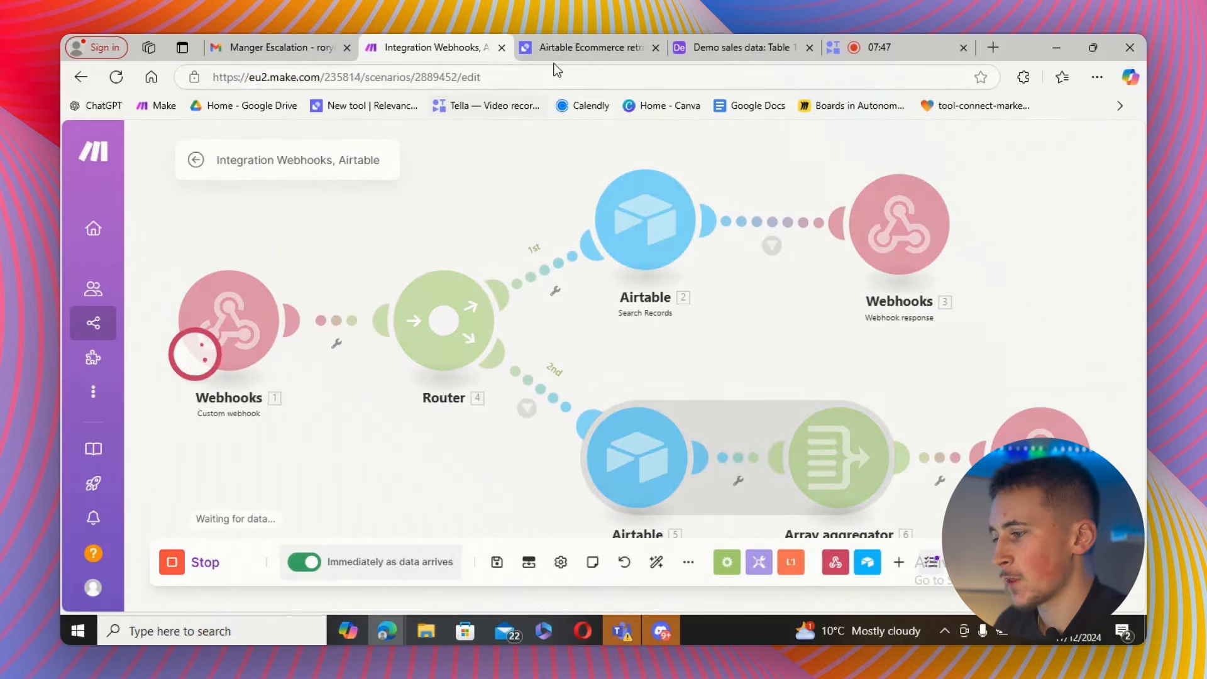
pyautogui.click(582, 47)
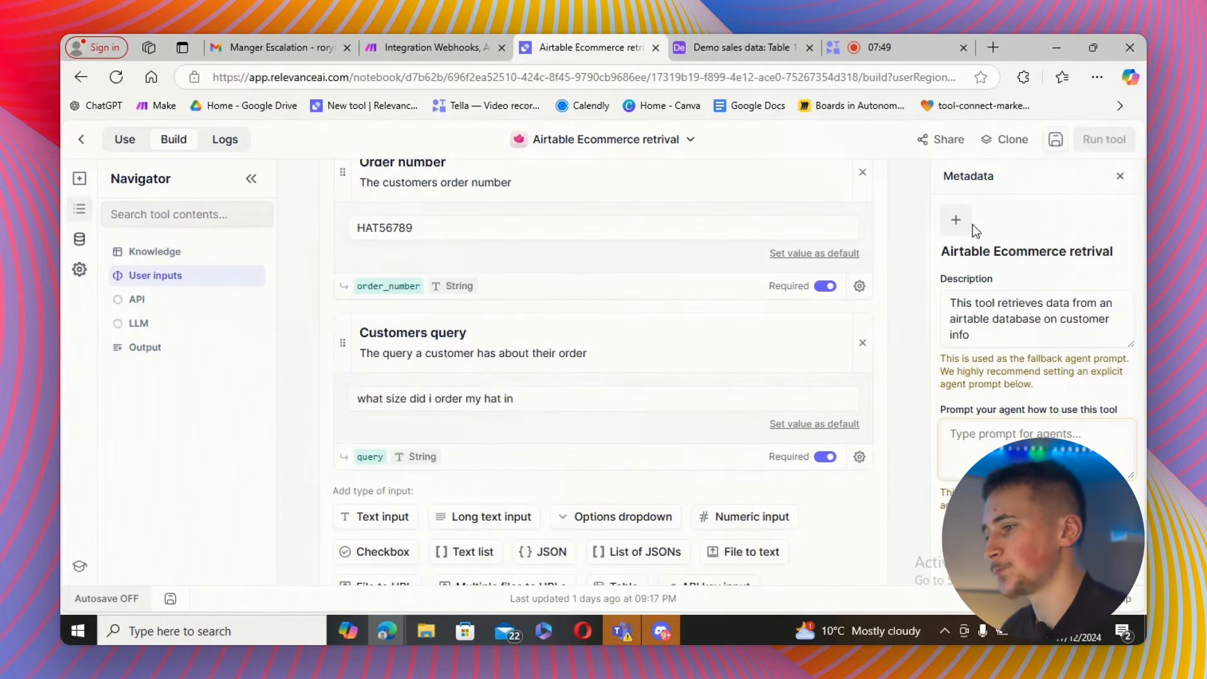
pyautogui.click(419, 49)
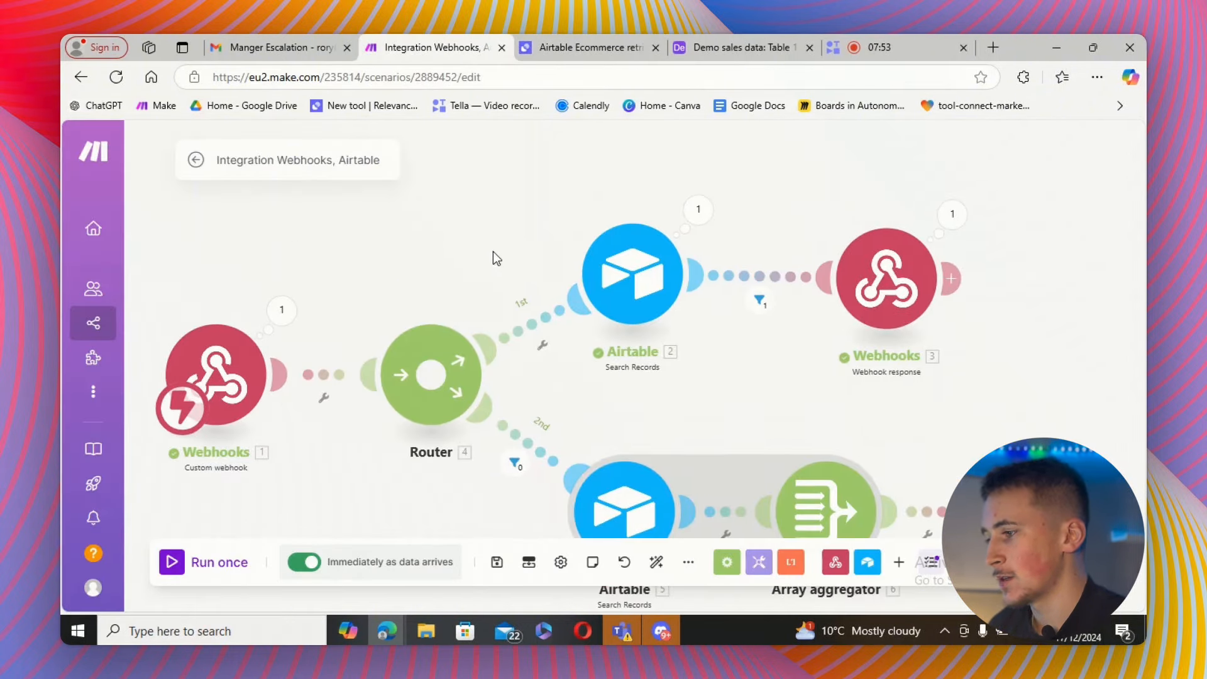
# Inspect the output bundles of the Airtable Search Records module from the scenario run.
pyautogui.click(282, 310)
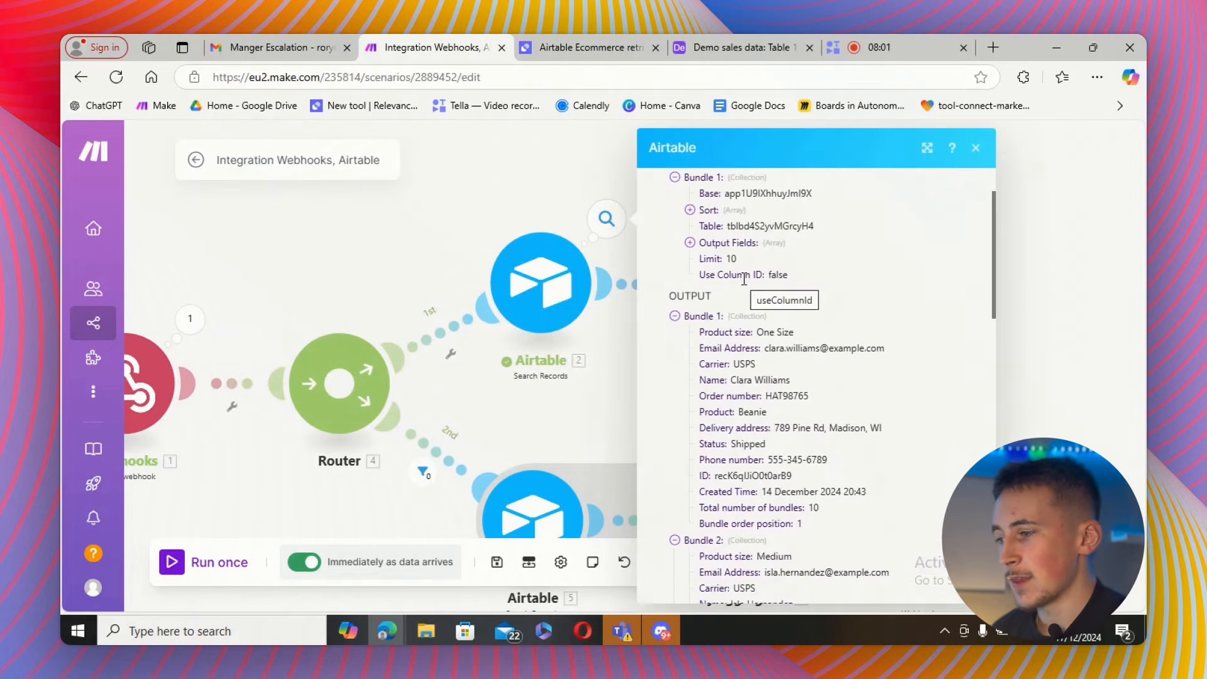
pyautogui.scroll(-1, 739, 303)
pyautogui.scroll(-2, 739, 303)
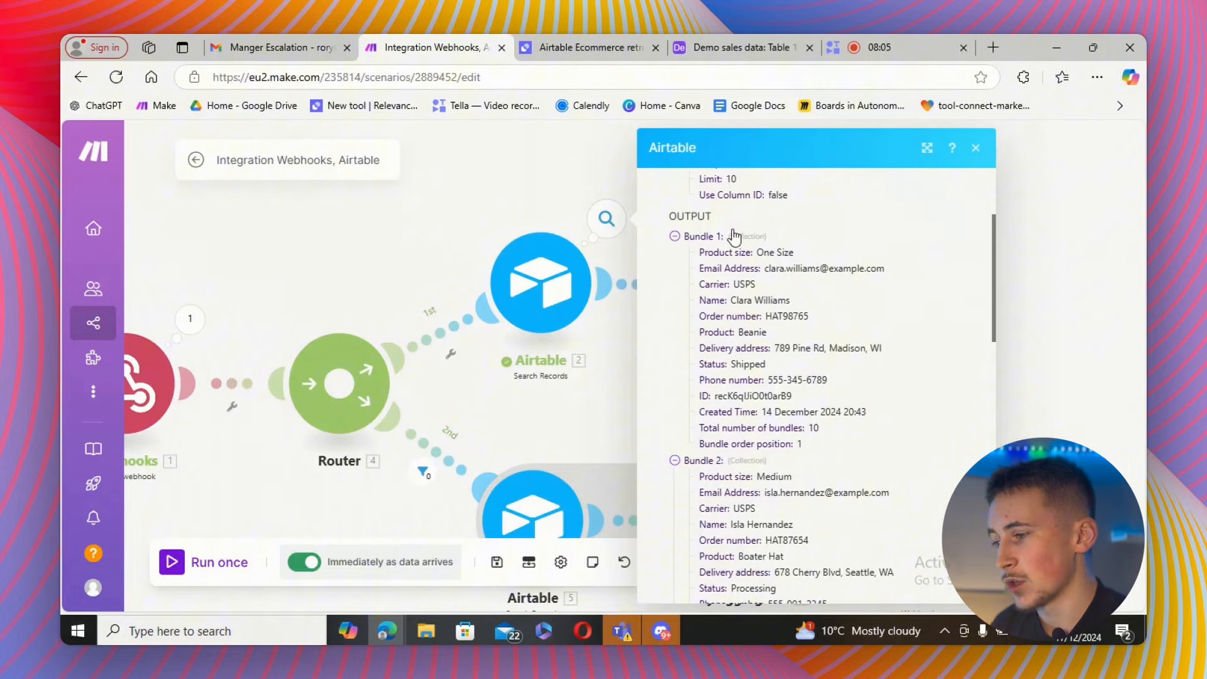
# Examine the remaining Airtable search bundles and the filter inspector results on the route to the webhook response.
pyautogui.scroll(-2, 713, 348)
pyautogui.scroll(-15, 713, 347)
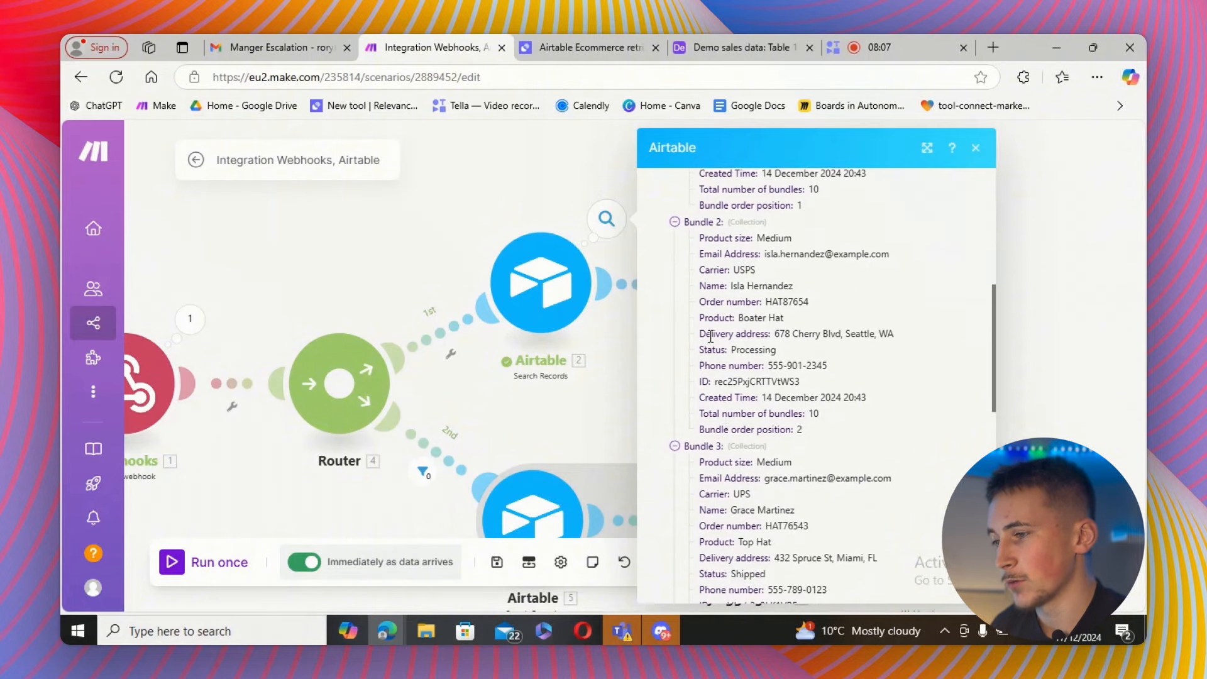
pyautogui.click(1022, 279)
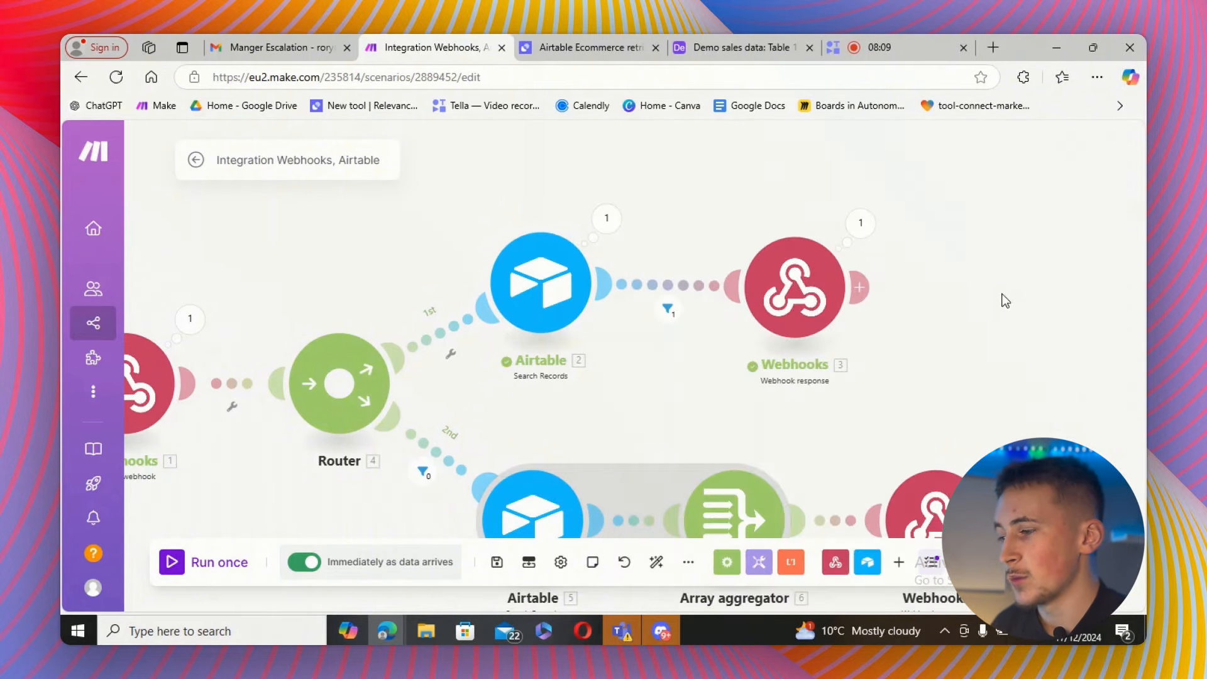
pyautogui.click(612, 318)
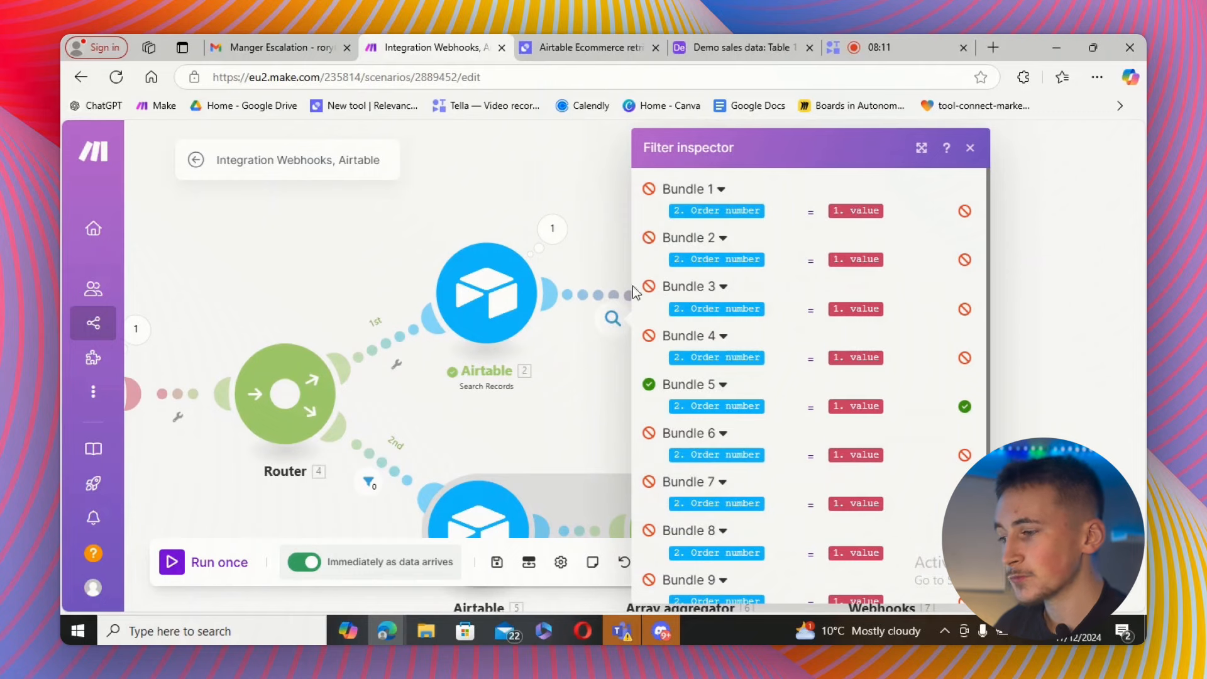
pyautogui.moveTo(740, 358)
pyautogui.scroll(-2, 736, 355)
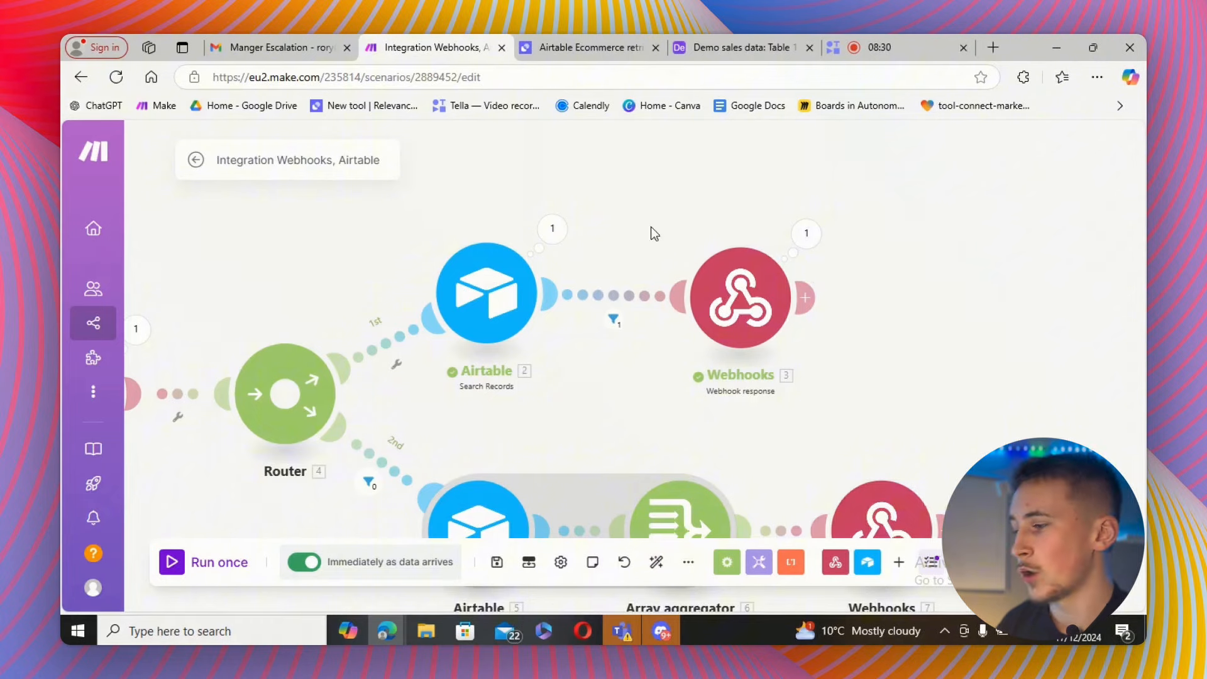
# Inspect the trigger webhook's received order number and the body returned by the Webhook response module.
pyautogui.moveTo(651, 227); pyautogui.dragTo(888, 224)
pyautogui.click(372, 327)
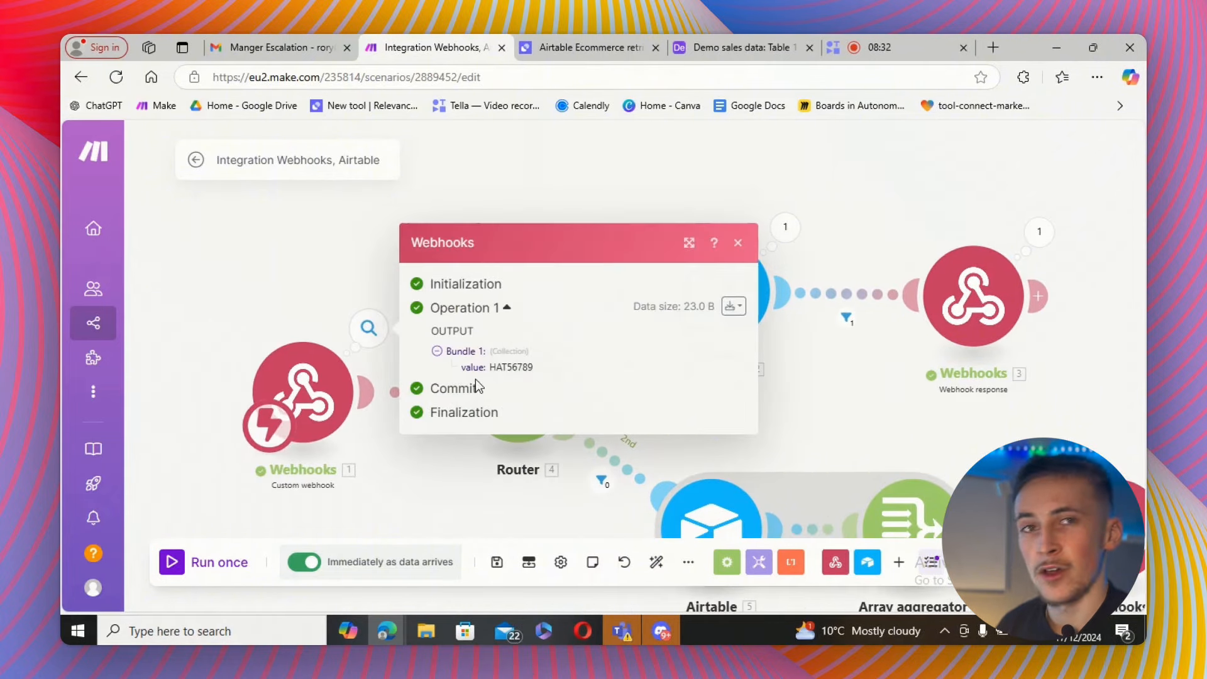
pyautogui.click(748, 247)
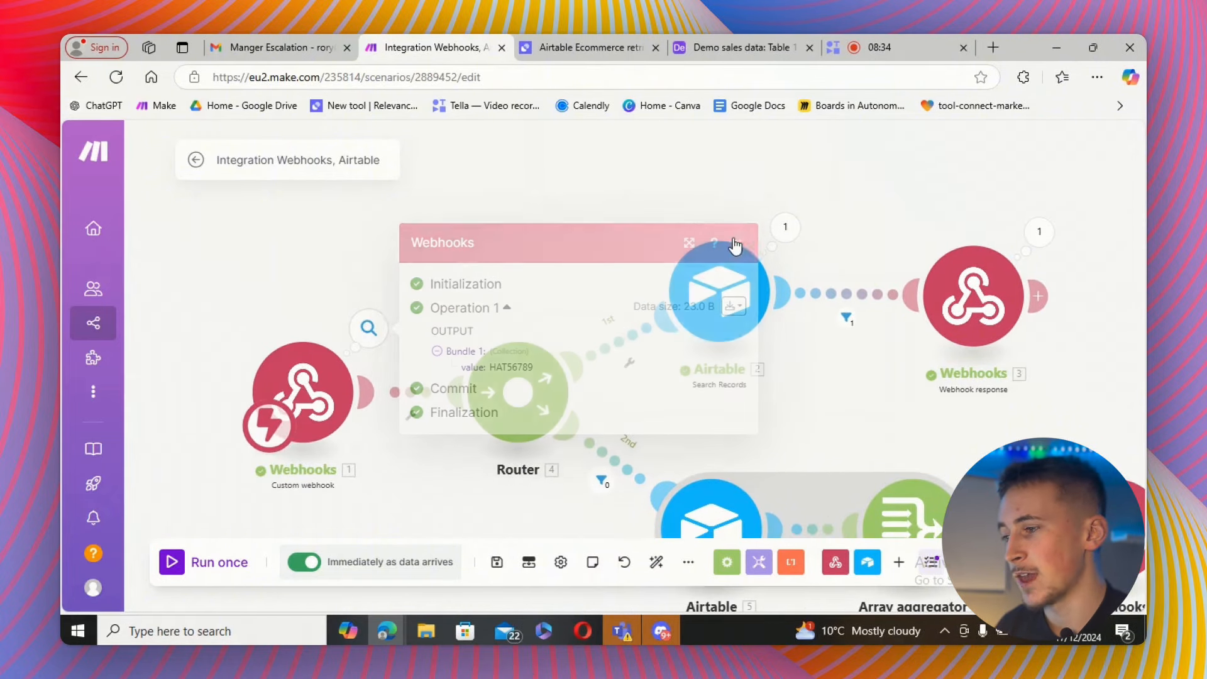
pyautogui.moveTo(637, 253); pyautogui.dragTo(479, 194)
pyautogui.click(811, 245)
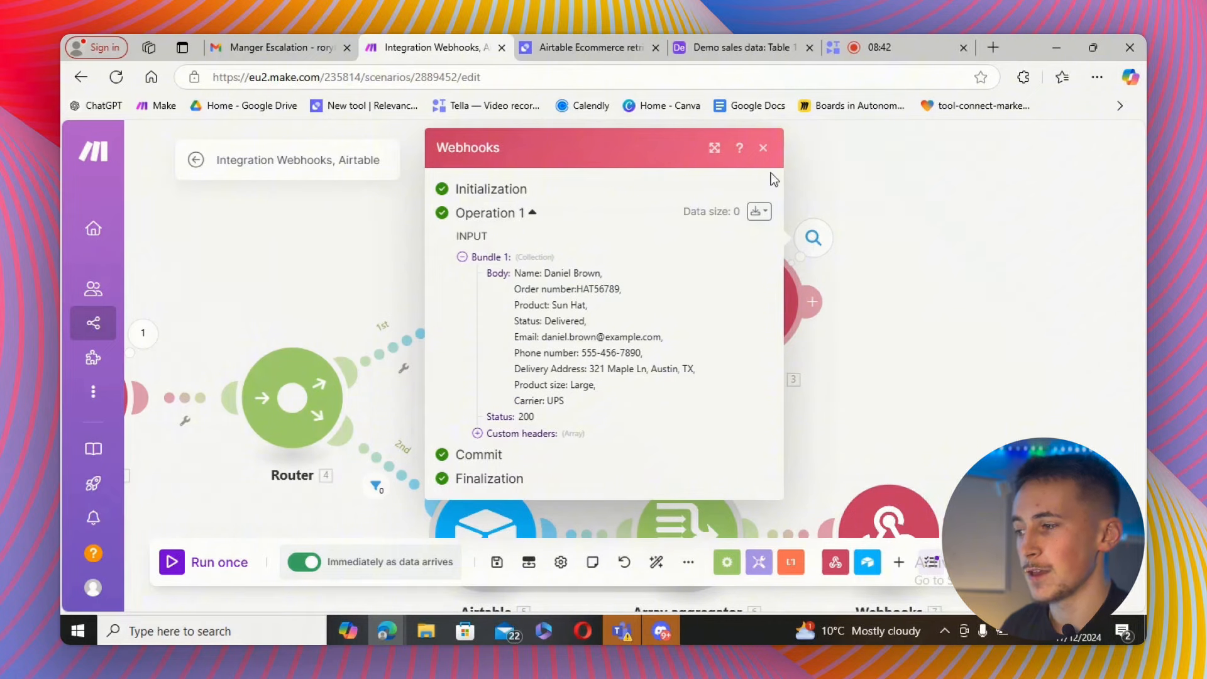
pyautogui.click(764, 149)
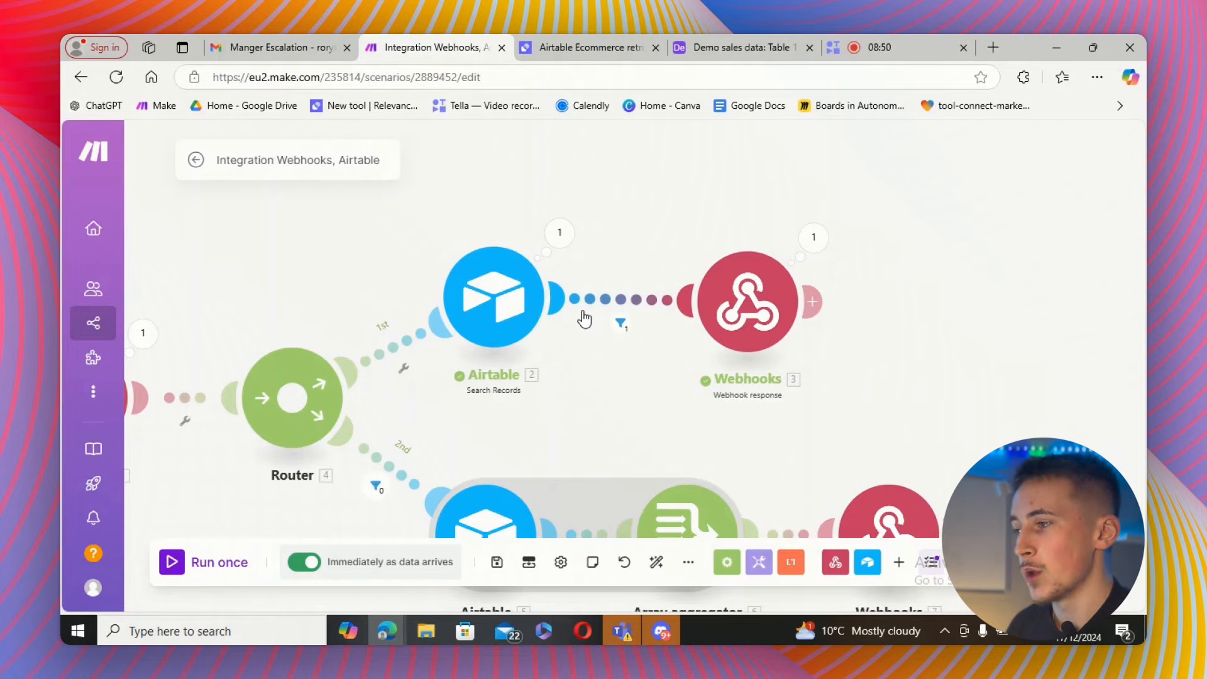
# Compare the tool's LLM answer with the matching order's product size in the Airtable table.
pyautogui.click(564, 48)
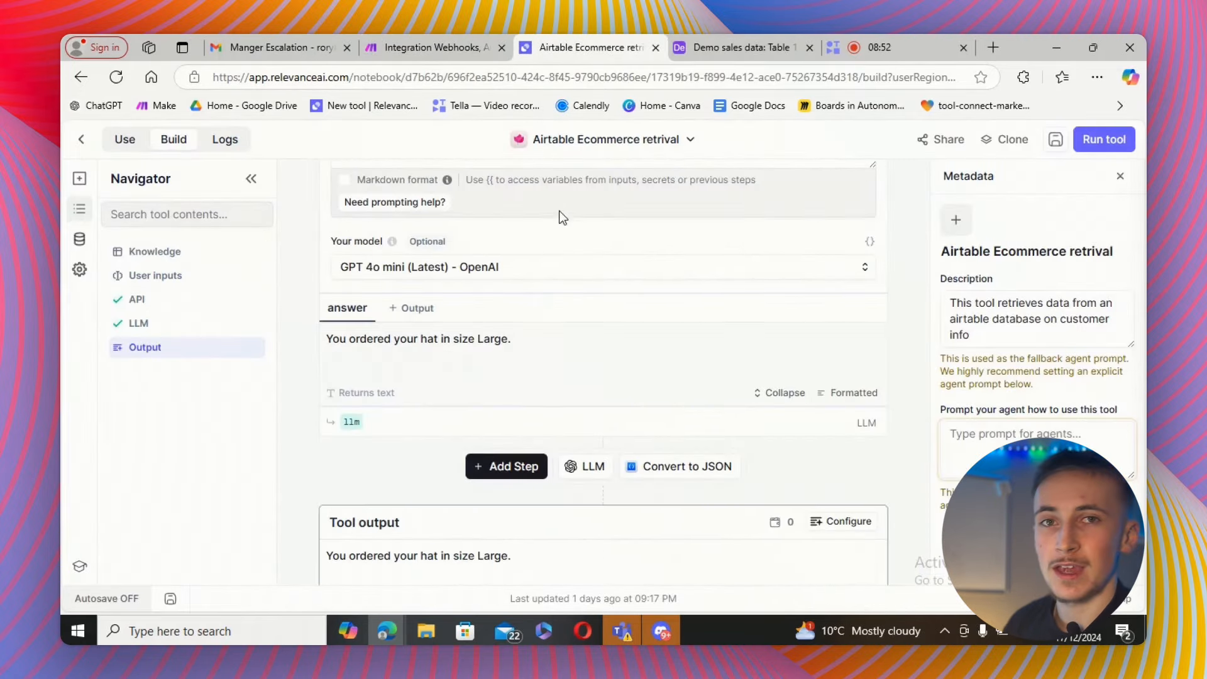
pyautogui.scroll(5, 579, 255)
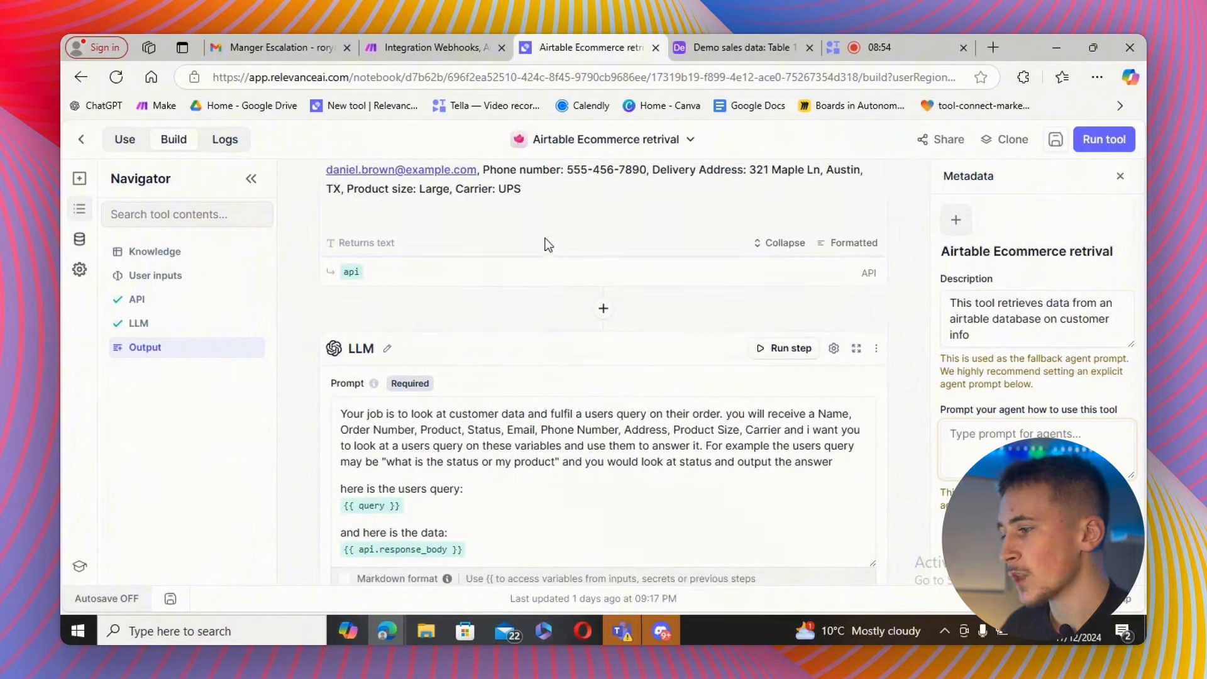
pyautogui.scroll(-4, 501, 323)
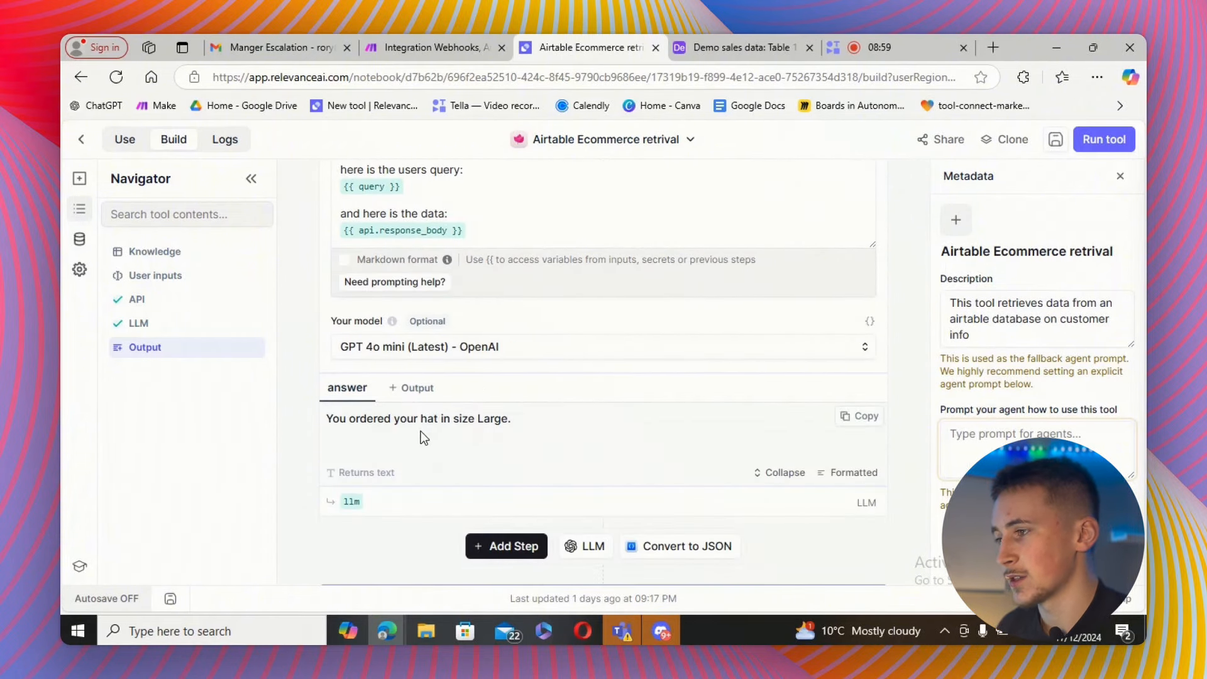
pyautogui.click(695, 50)
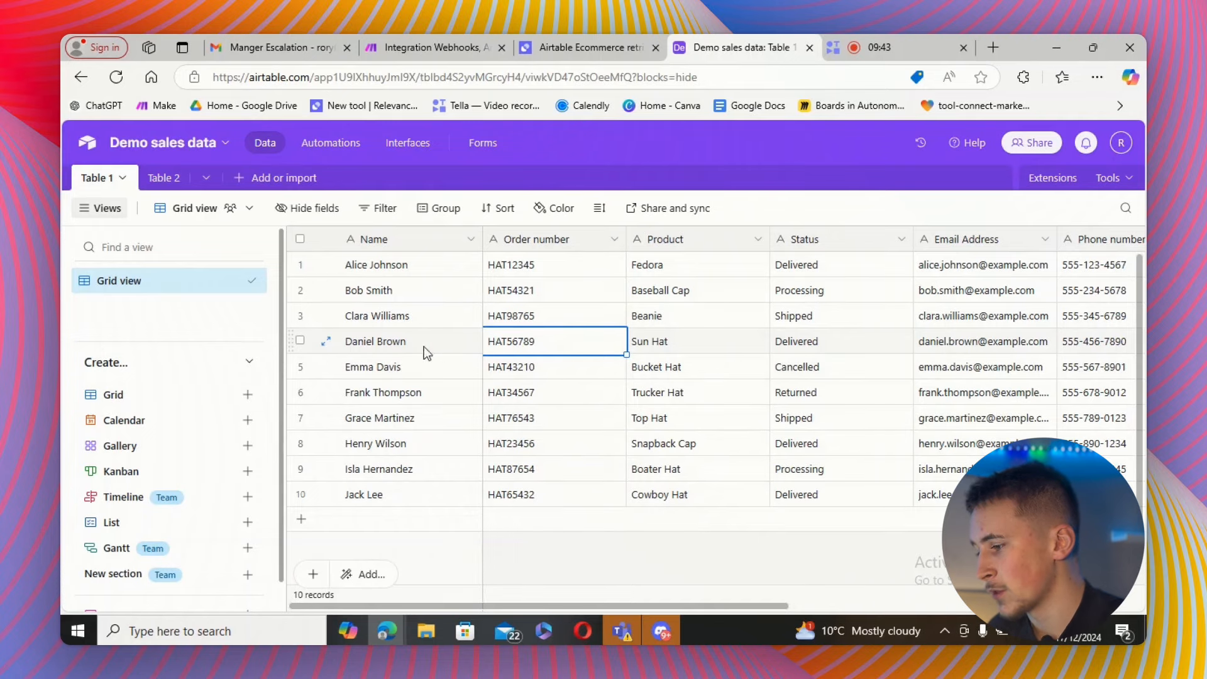
pyautogui.moveTo(471, 606); pyautogui.dragTo(726, 606)
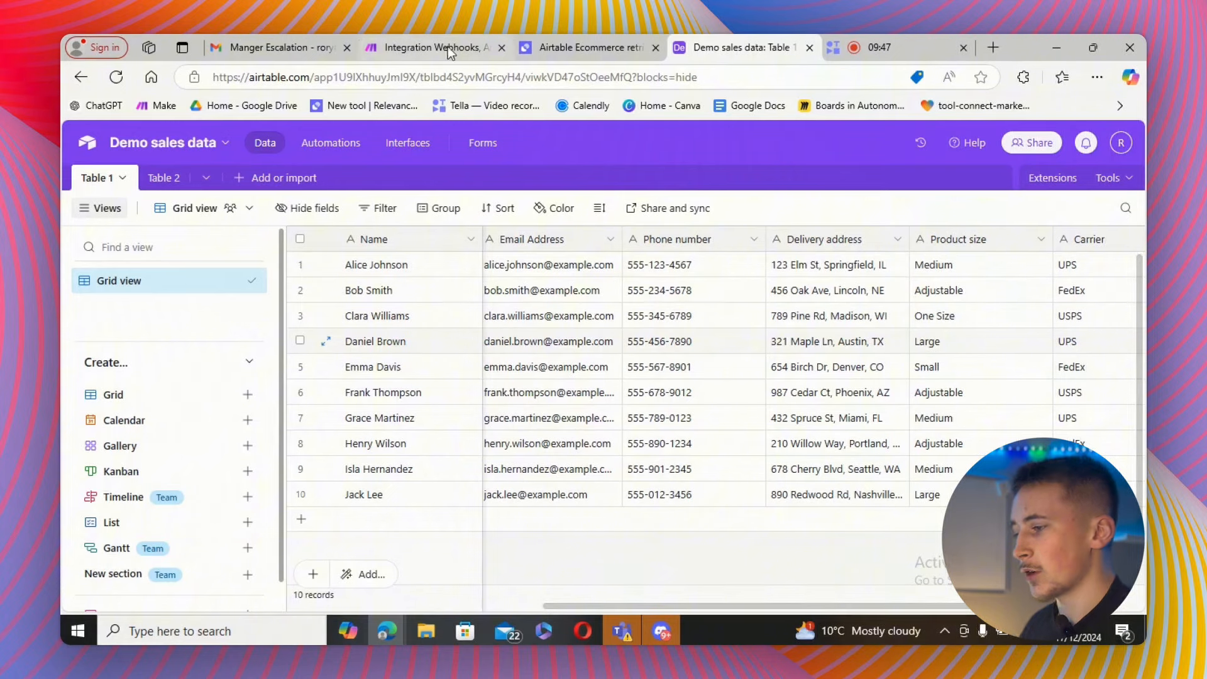
# Open the Airtable Ecommerce retrival (modify details) tool for editing from the tools list.
pyautogui.click(569, 41)
pyautogui.scroll(-1, 428, 271)
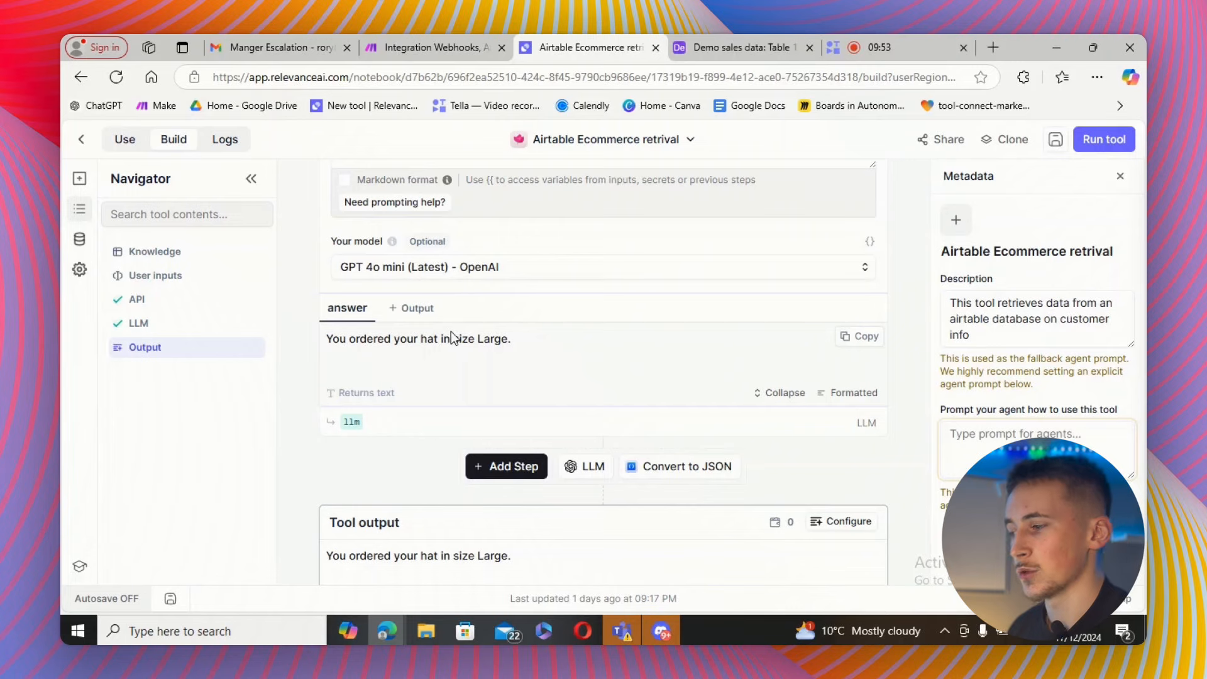
pyautogui.click(1056, 139)
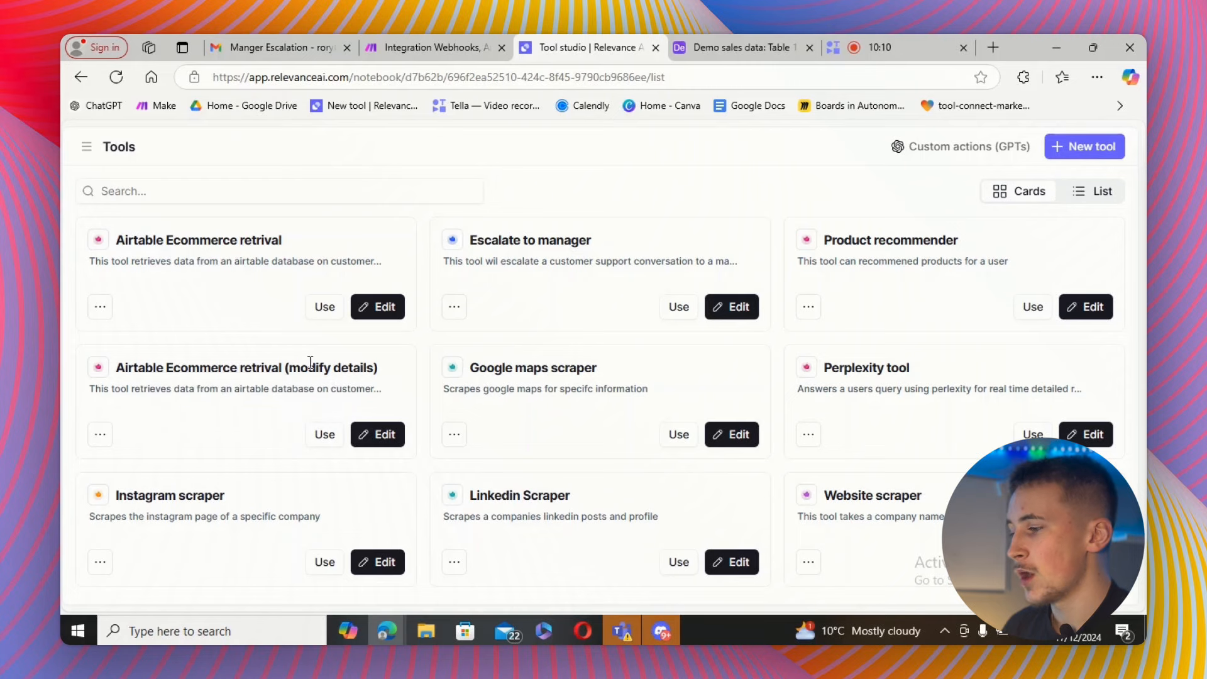
pyautogui.click(371, 438)
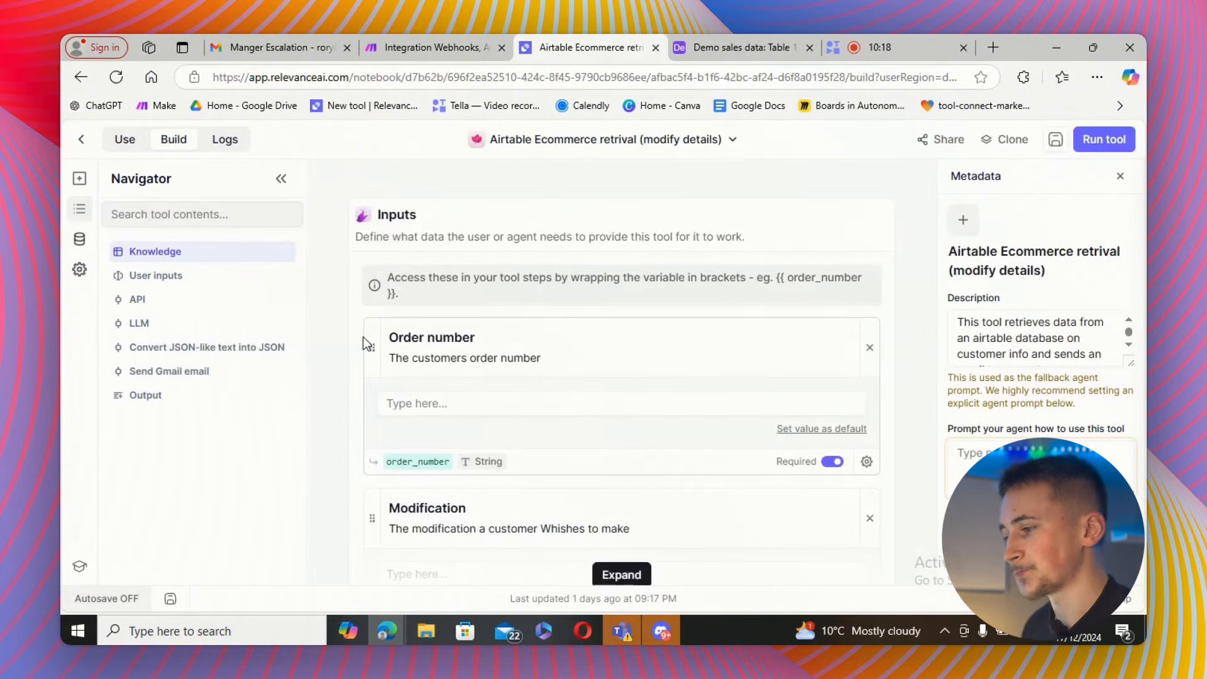
# Review the modify-details tool's Order number and Modification inputs, its API step, and the Make scenario.
pyautogui.scroll(-3, 368, 336)
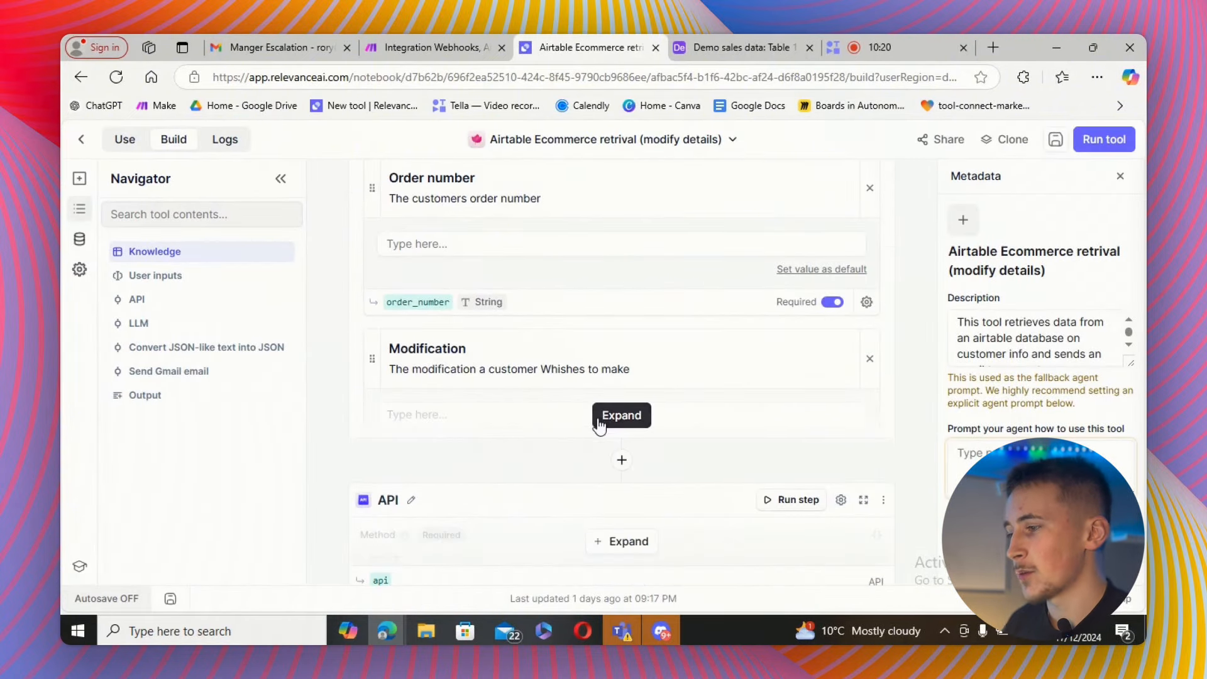
pyautogui.scroll(2, 544, 395)
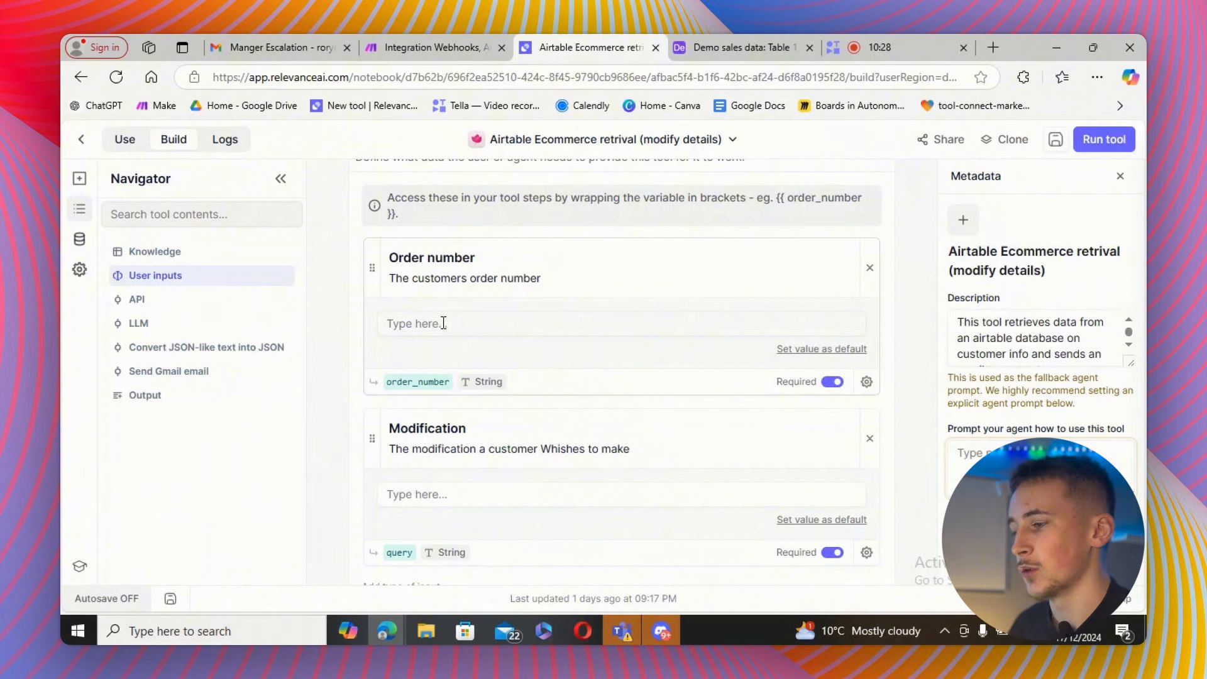
pyautogui.scroll(-2, 433, 341)
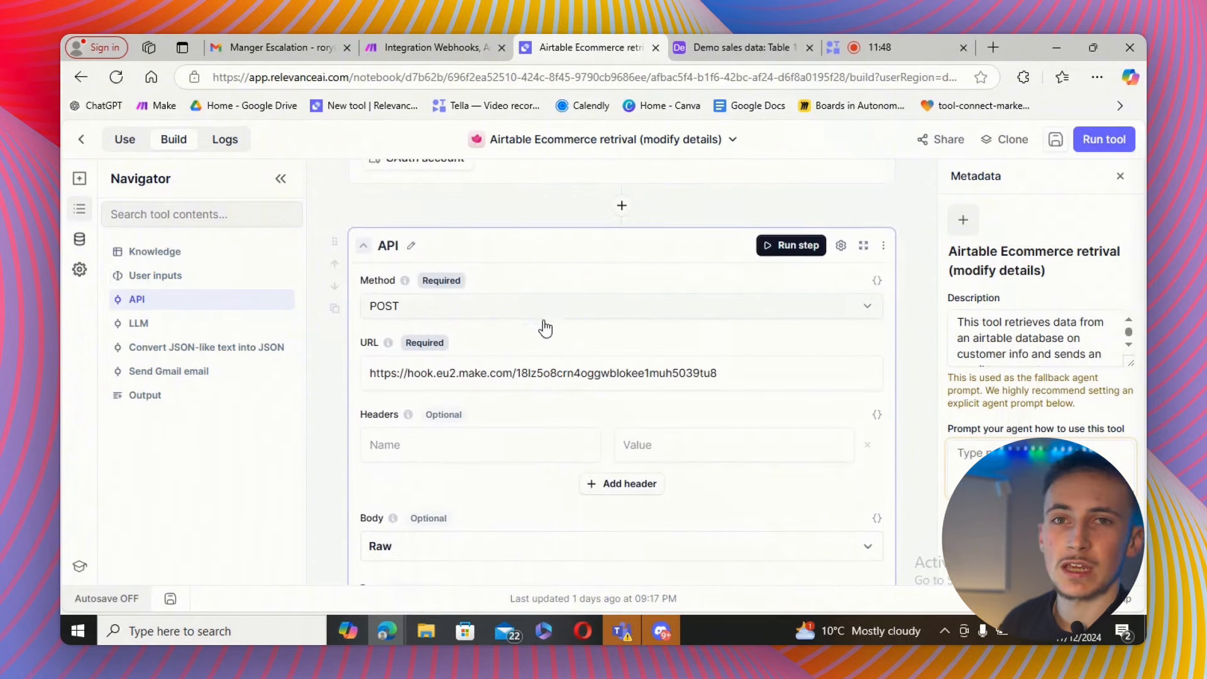
pyautogui.scroll(-1, 542, 320)
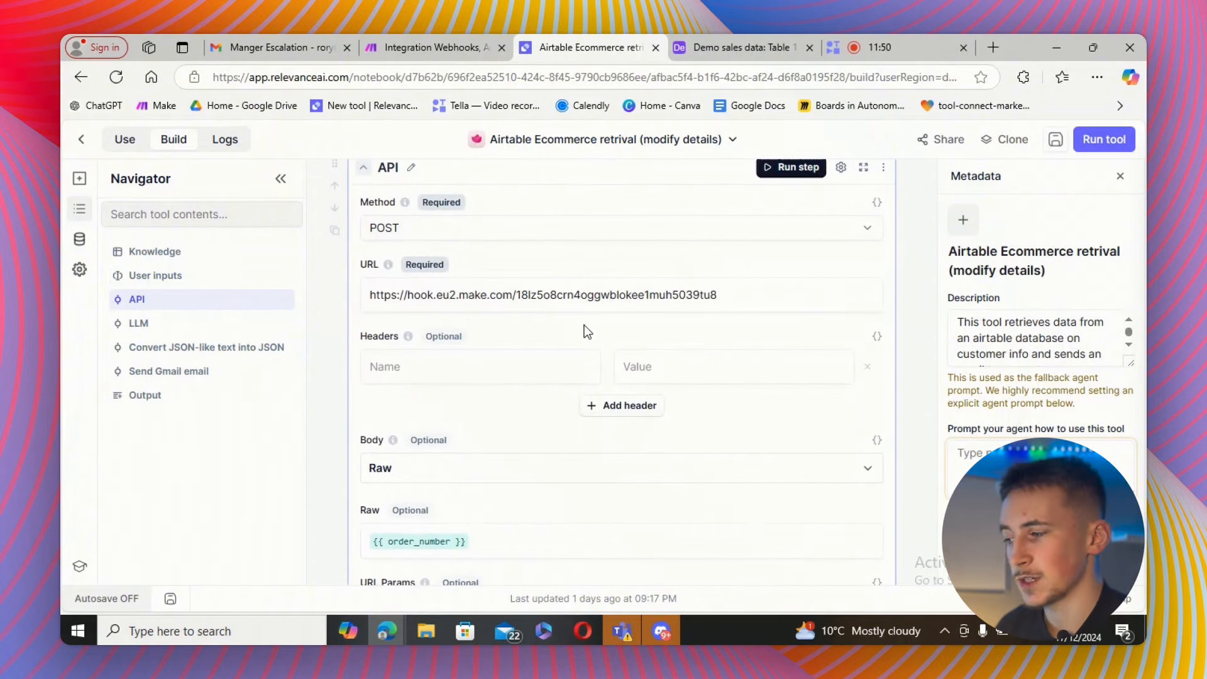
pyautogui.scroll(-1, 584, 326)
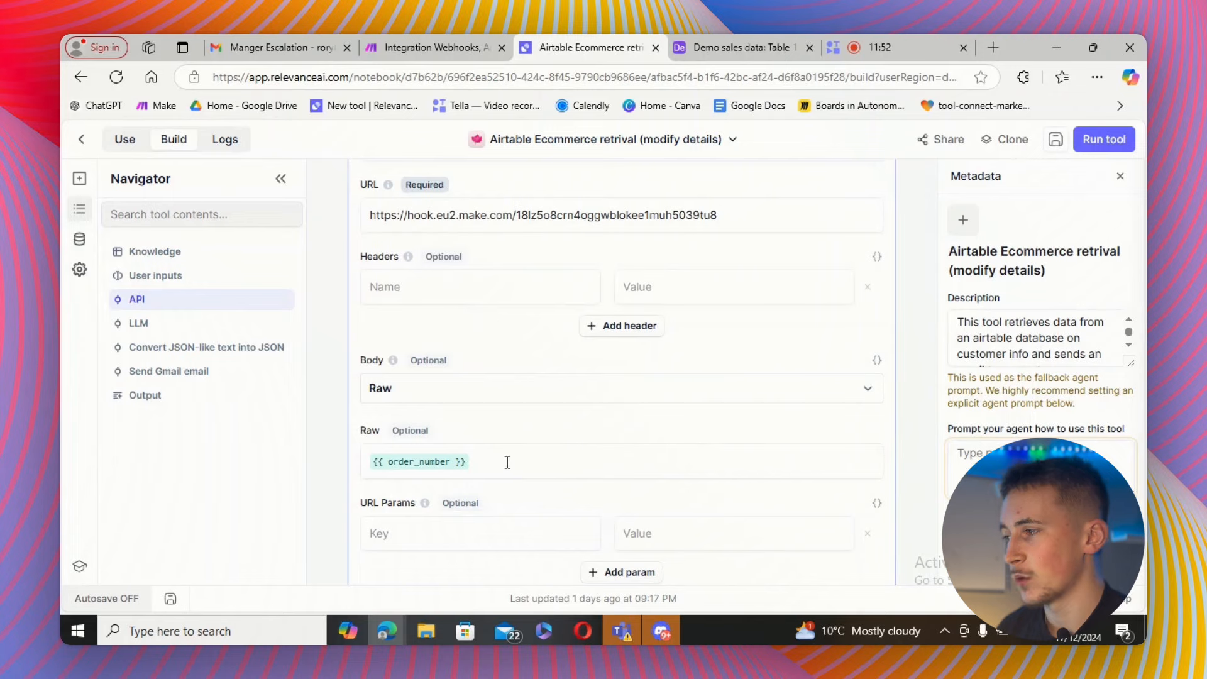
pyautogui.scroll(-3, 525, 331)
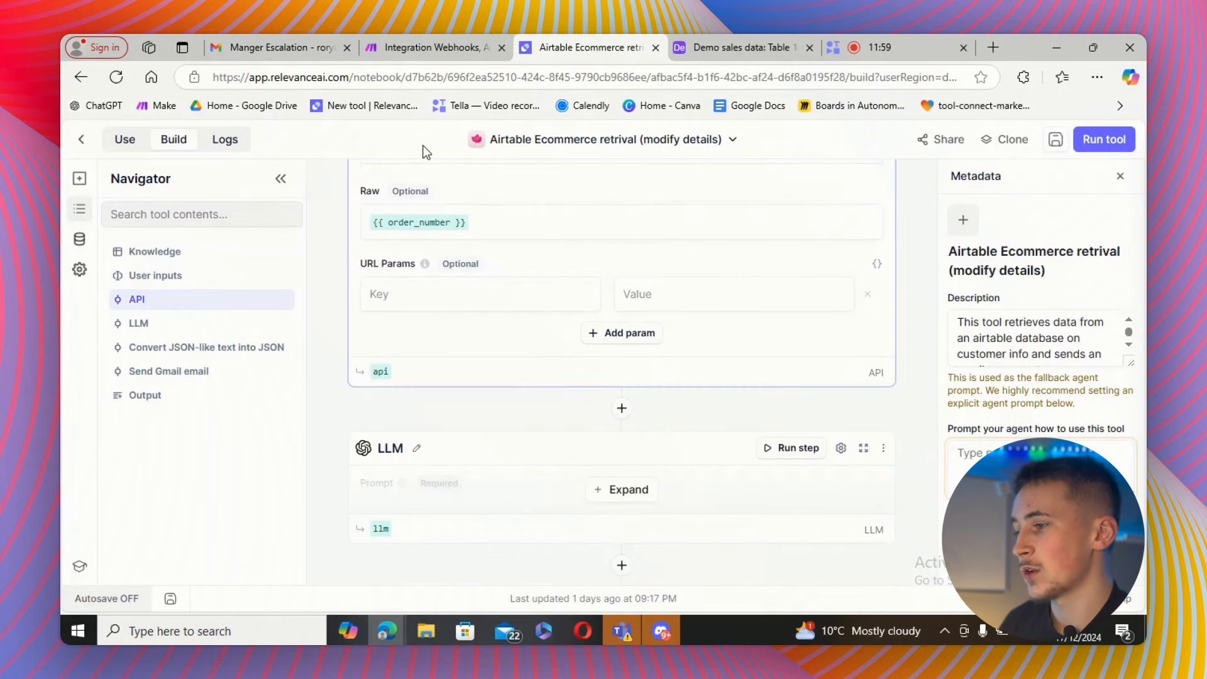
pyautogui.click(428, 49)
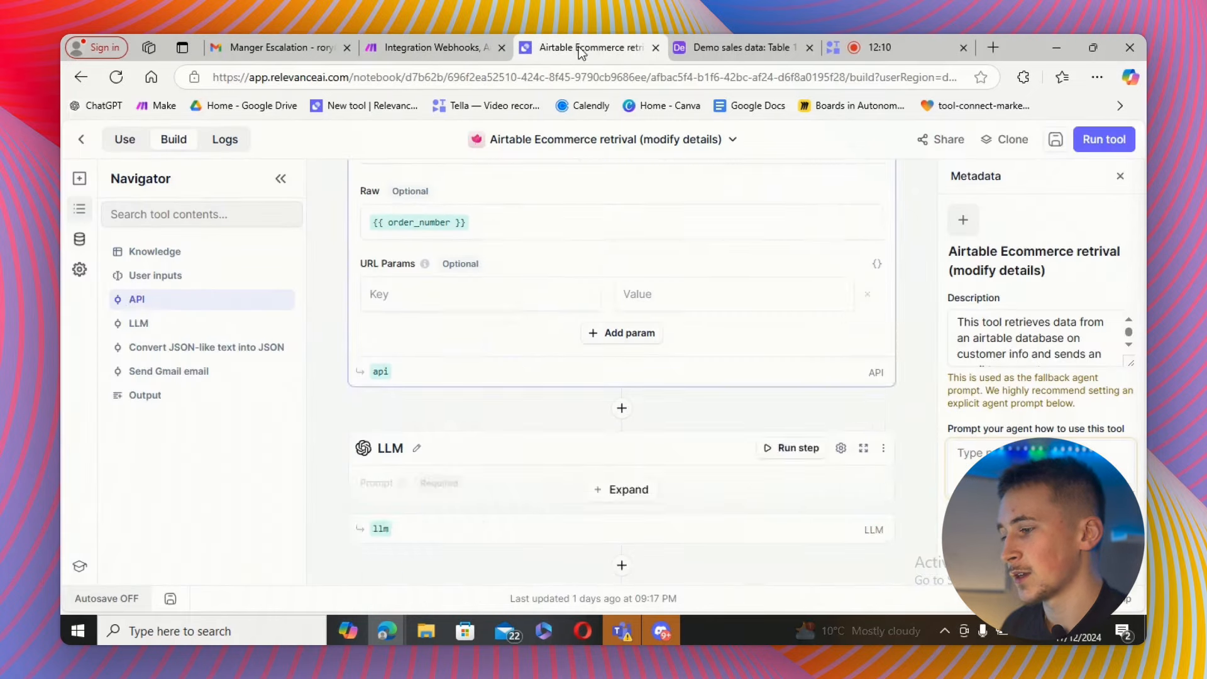
pyautogui.scroll(2, 539, 361)
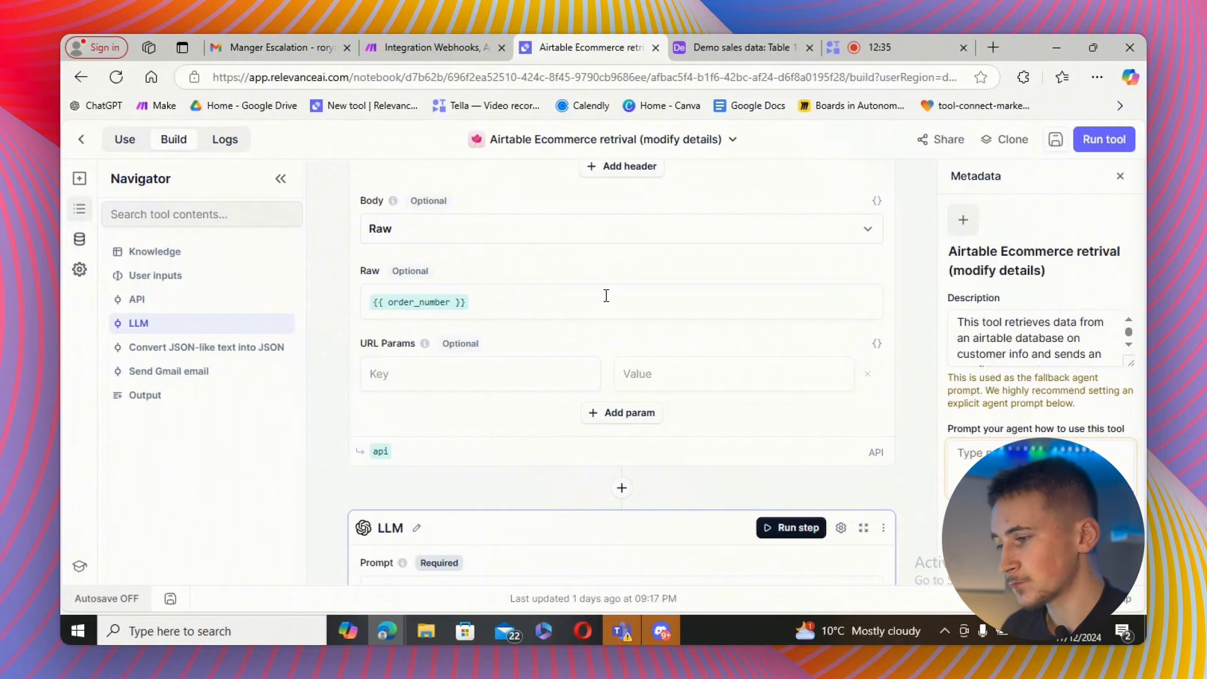
# Review the modify-details tool's LLM prompt and its Send Gmail email step settings.
pyautogui.scroll(-4, 605, 295)
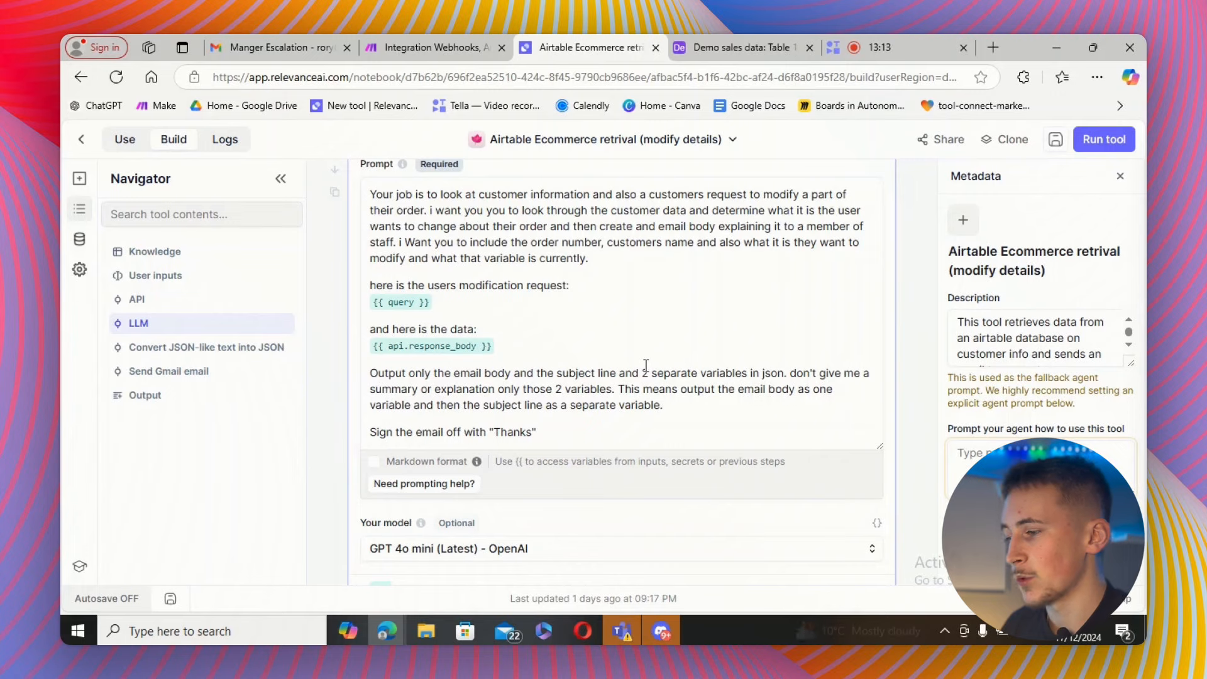
pyautogui.scroll(-4, 606, 310)
pyautogui.scroll(-2, 591, 283)
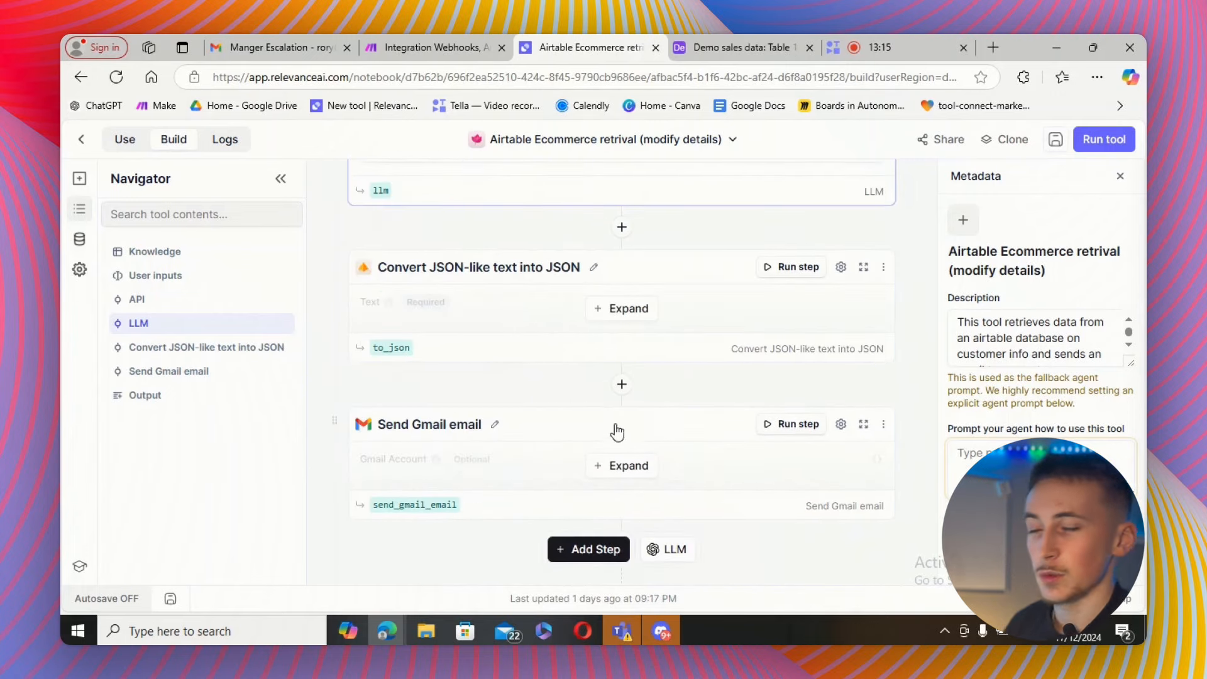
pyautogui.click(613, 463)
pyautogui.scroll(-2, 607, 421)
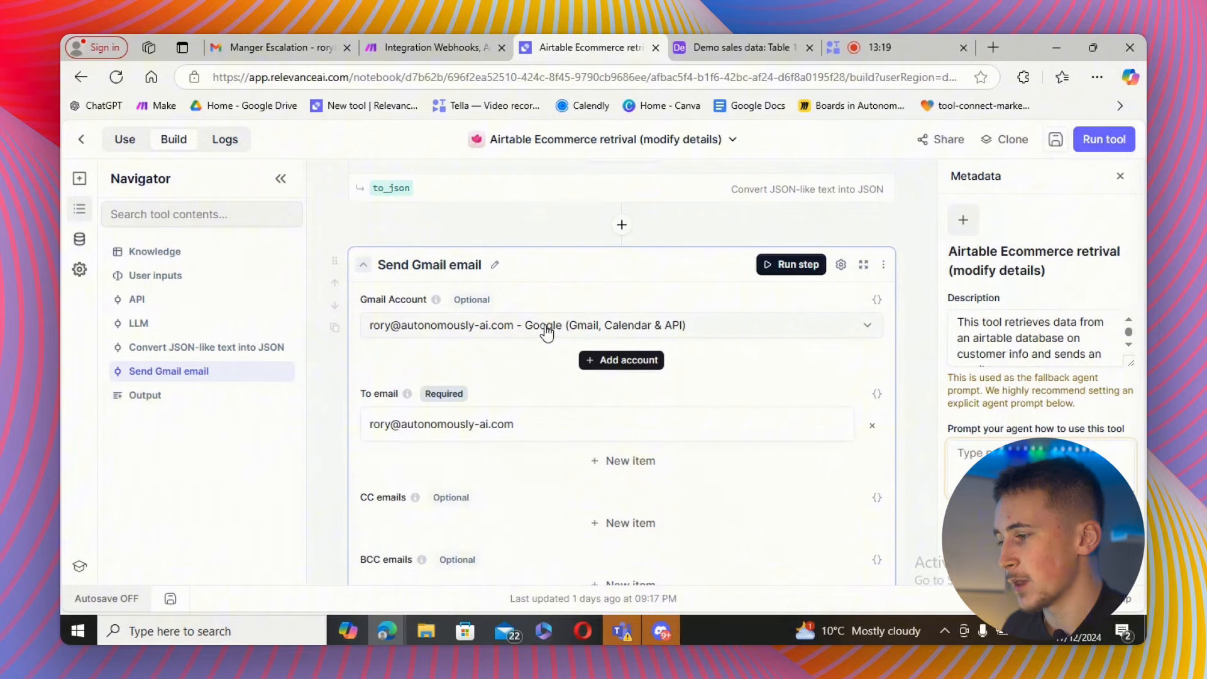
pyautogui.scroll(-3, 613, 381)
pyautogui.scroll(10, 604, 390)
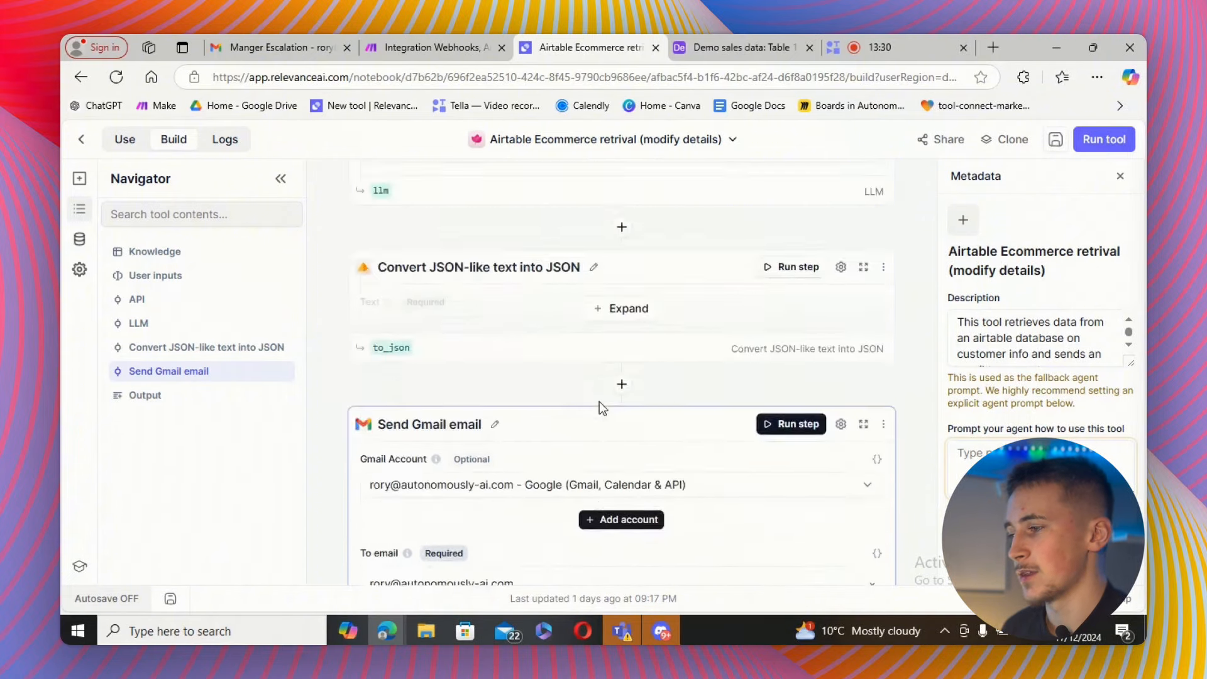
pyautogui.scroll(1, 641, 276)
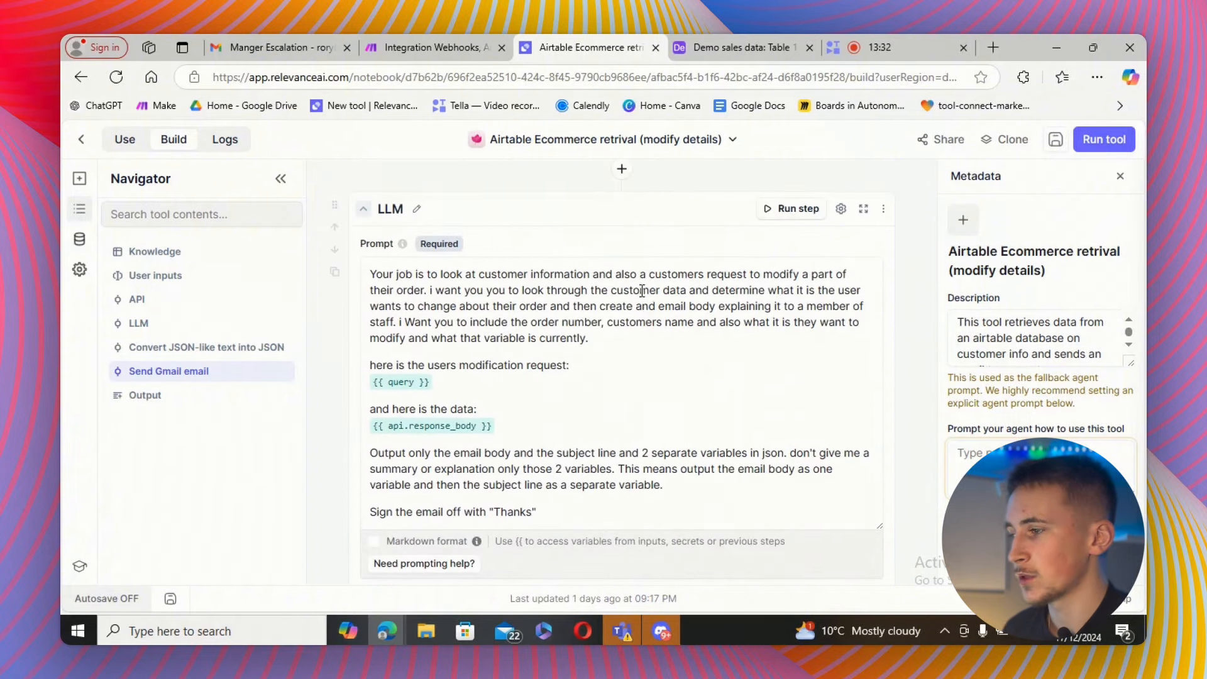
# Examine how the JSON conversion output maps into the email subject and body fields.
pyautogui.scroll(-3, 626, 324)
pyautogui.scroll(-1, 624, 425)
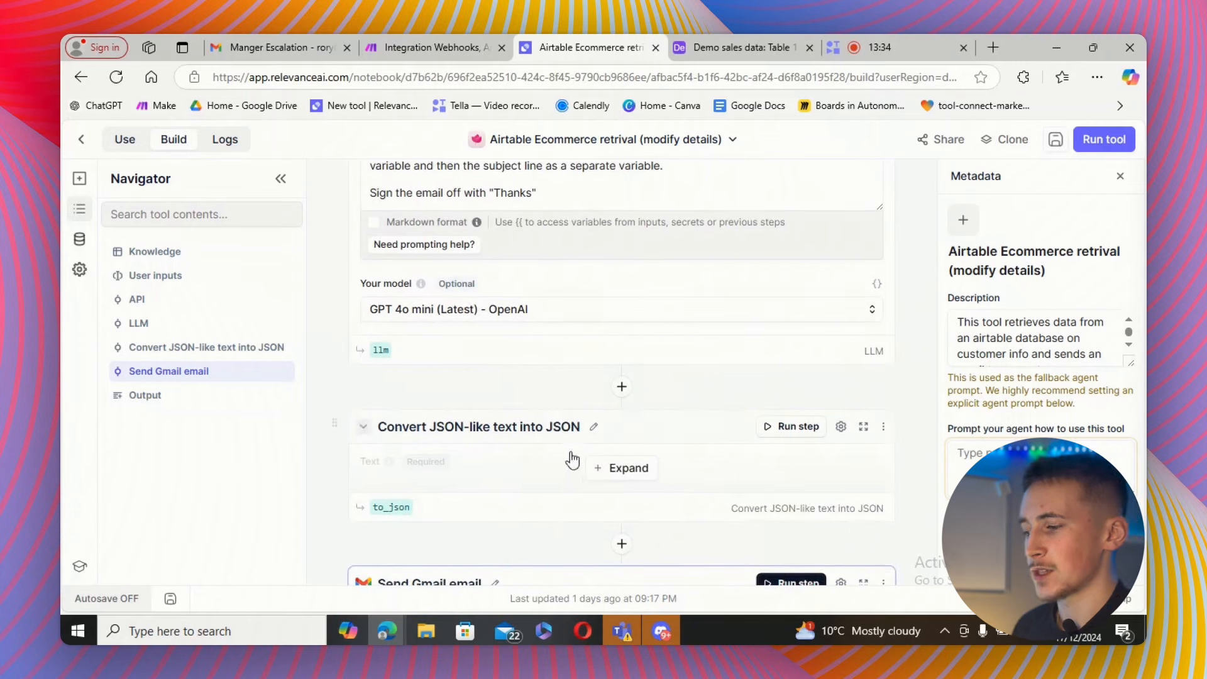
pyautogui.scroll(-5, 641, 412)
pyautogui.scroll(-5, 636, 407)
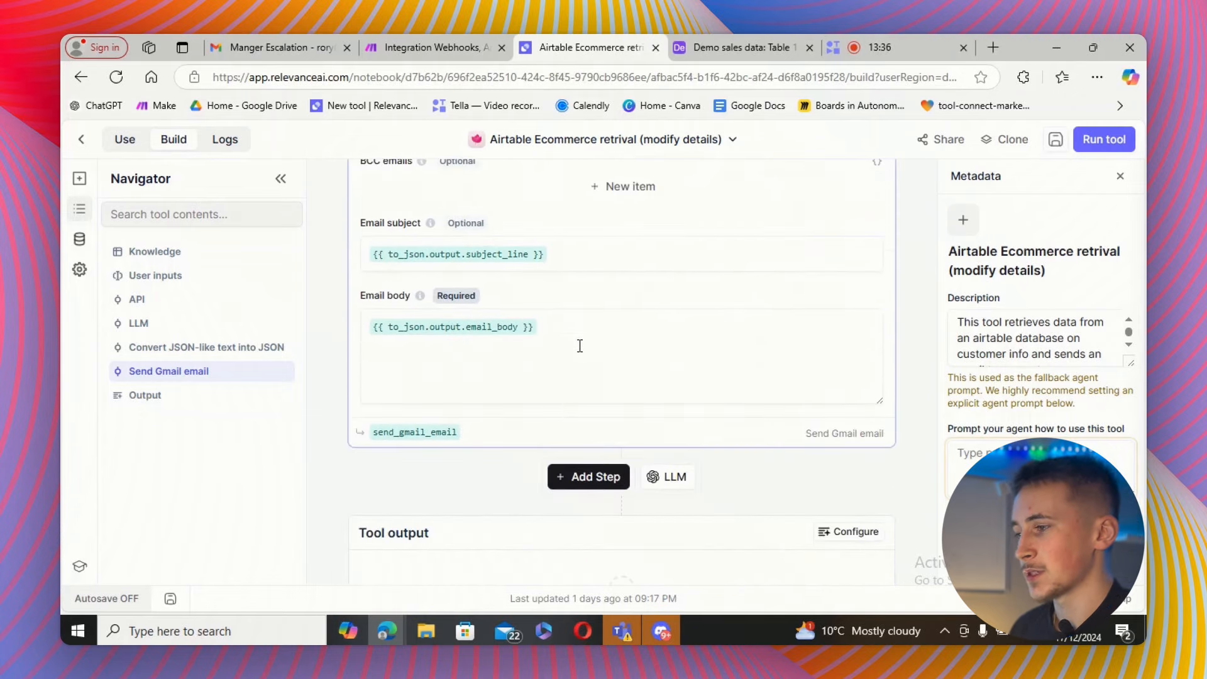
pyautogui.scroll(5, 629, 378)
pyautogui.scroll(10, 653, 363)
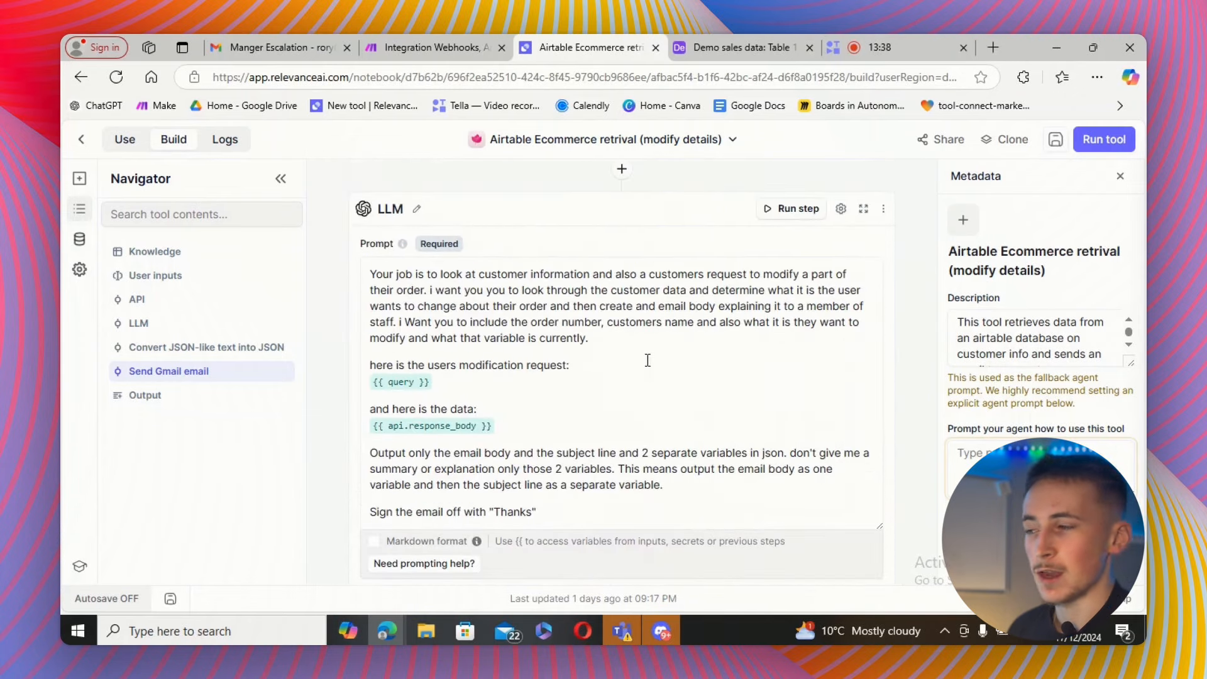
pyautogui.scroll(-5, 656, 391)
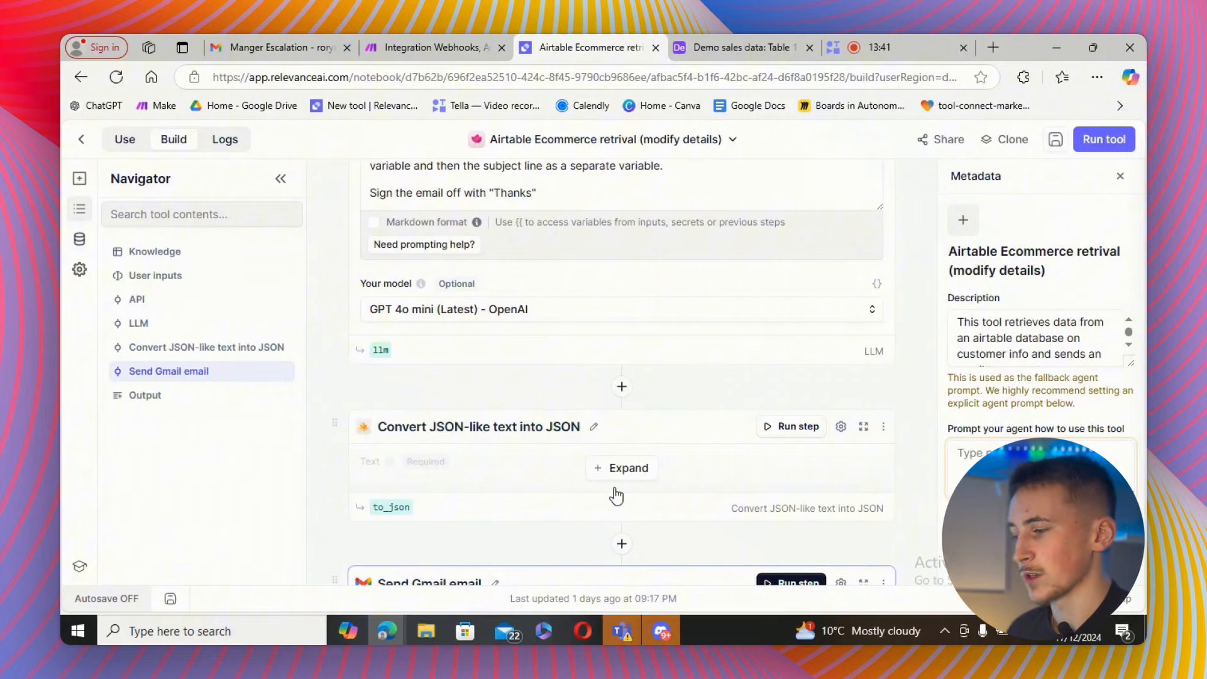
pyautogui.scroll(-3, 666, 445)
pyautogui.scroll(-5, 572, 446)
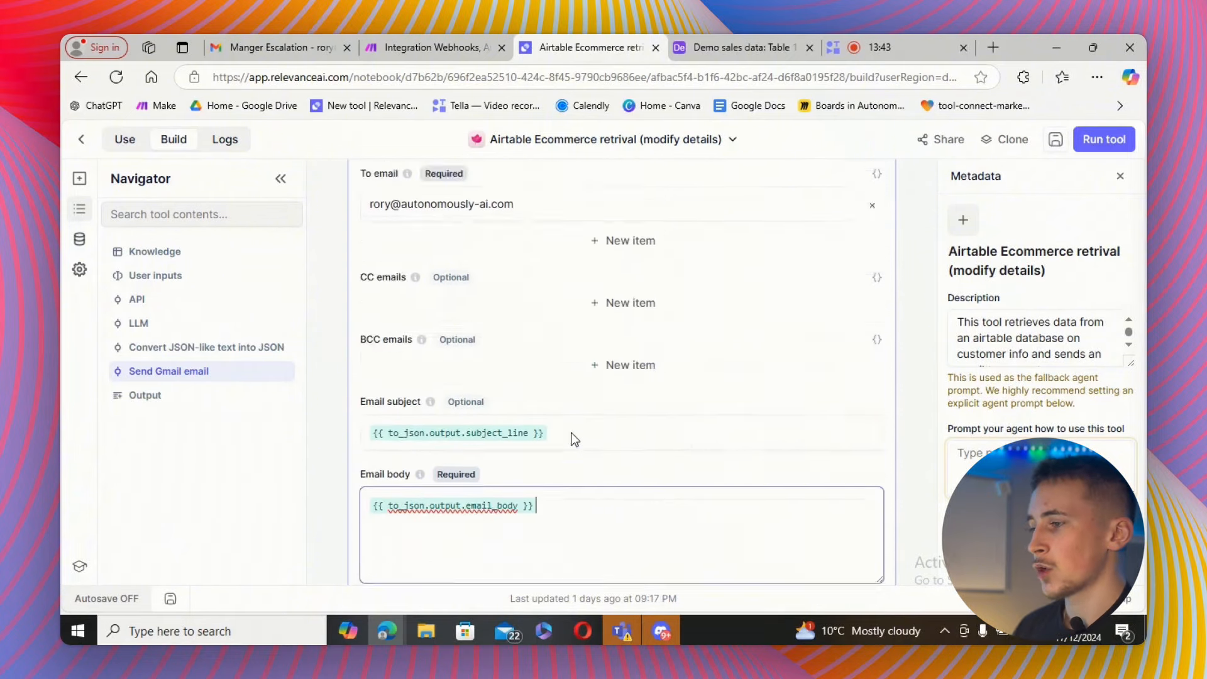
pyautogui.scroll(12, 587, 434)
pyautogui.scroll(12, 591, 431)
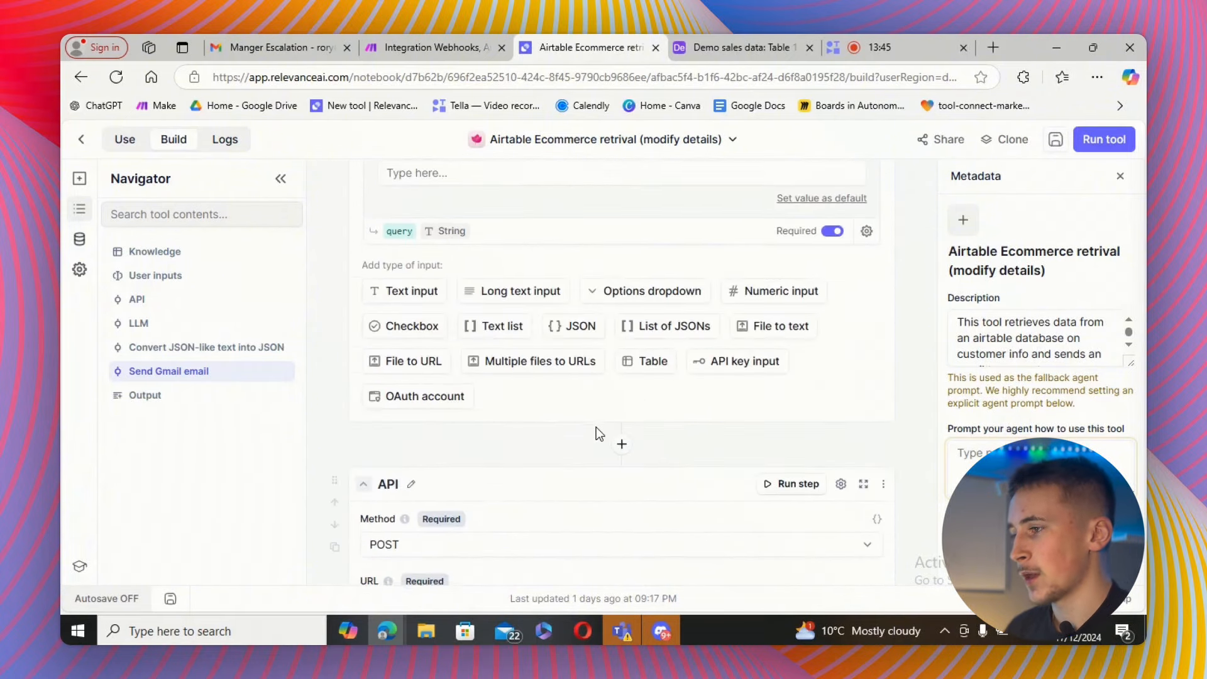
pyautogui.click(721, 47)
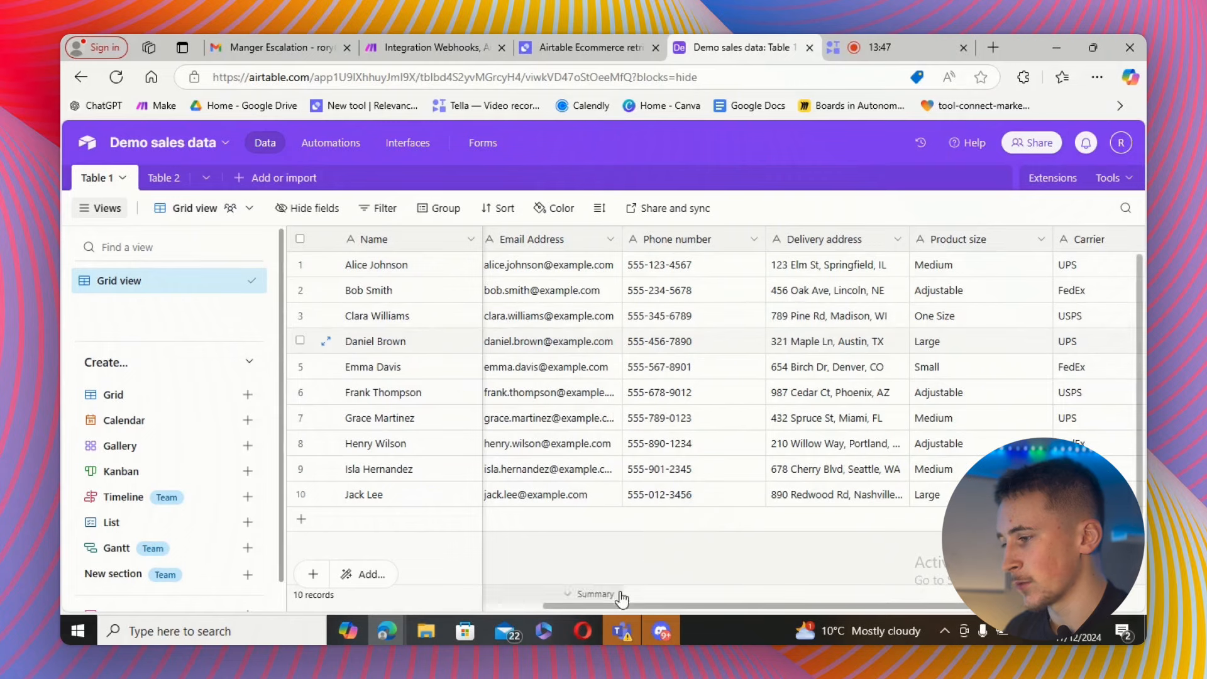
pyautogui.moveTo(636, 604); pyautogui.dragTo(427, 507)
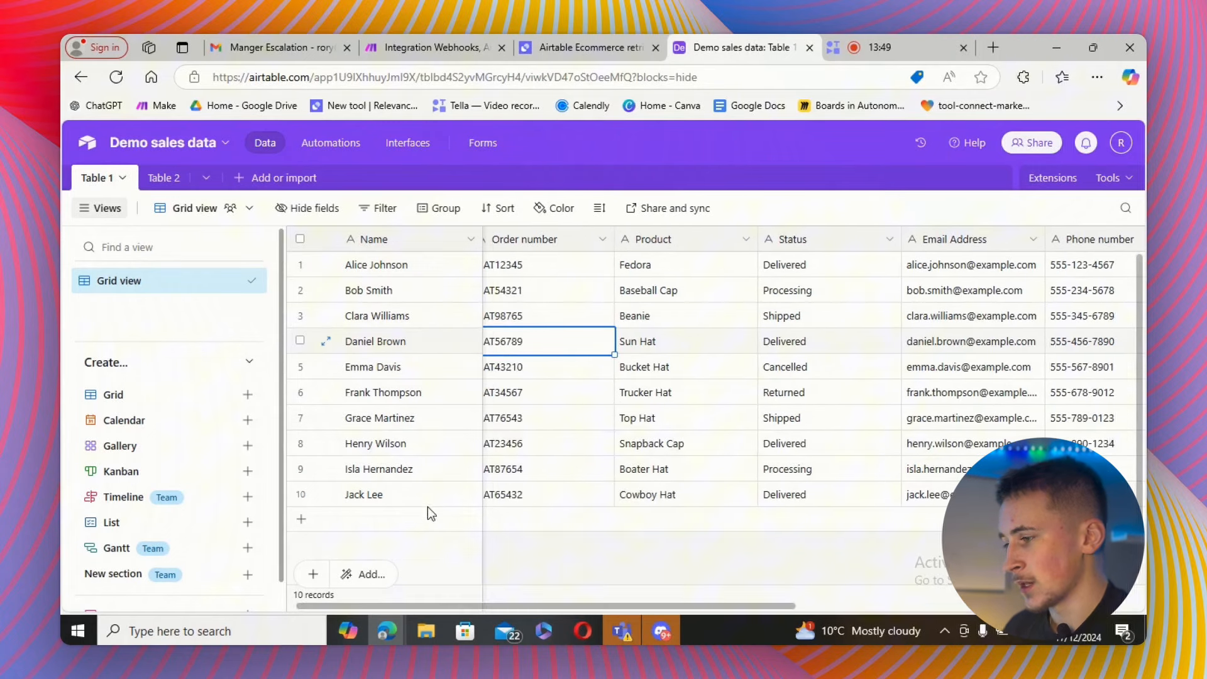
pyautogui.click(538, 417)
pyautogui.doubleClick(537, 418)
pyautogui.hotkey('ctrl', 'c')
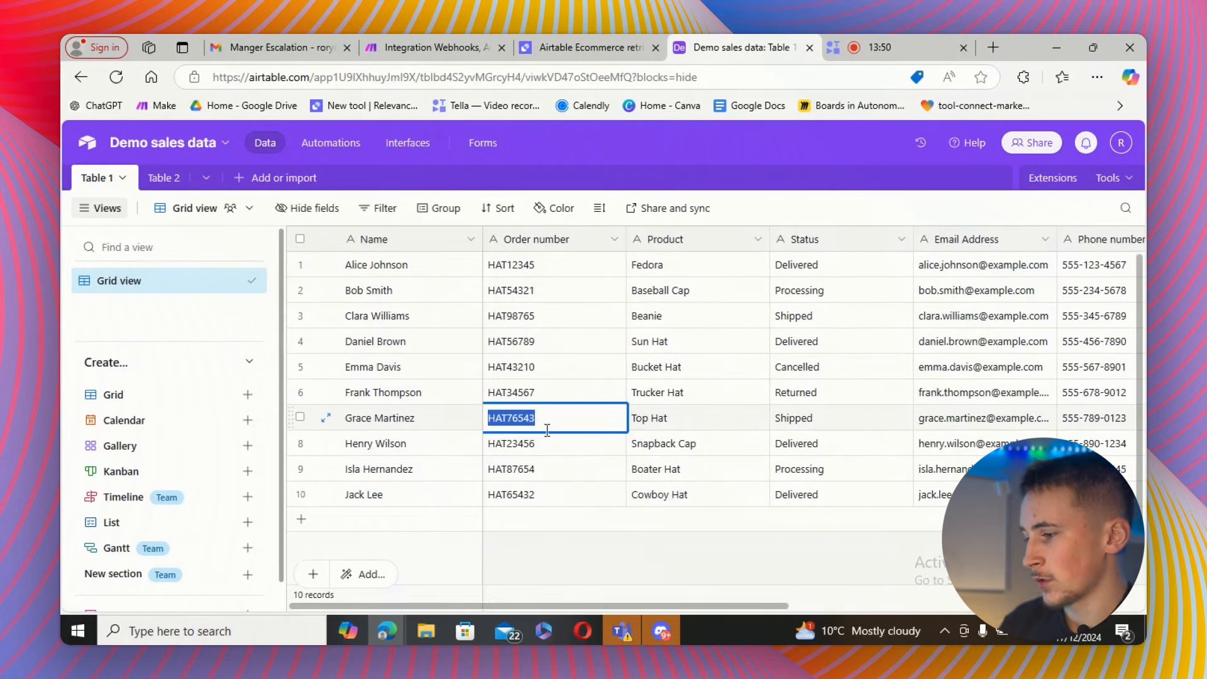
pyautogui.click(565, 579)
pyautogui.hscroll(10, 846, 576)
pyautogui.hscroll(2, 855, 566)
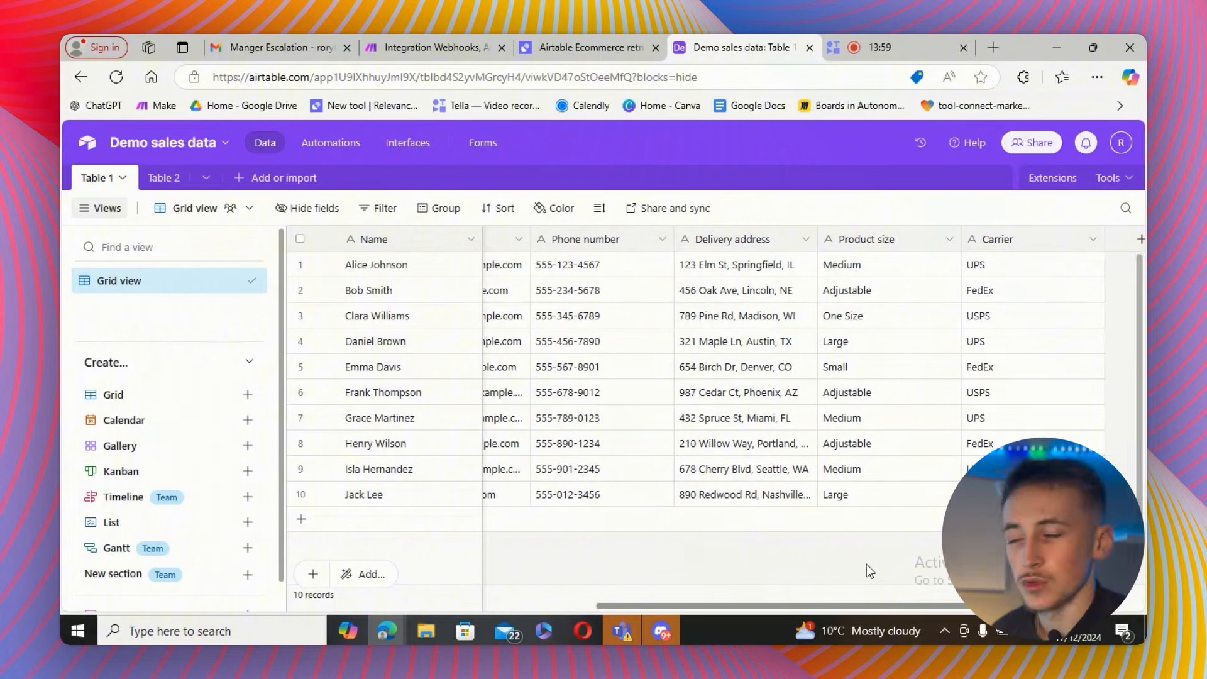
pyautogui.hscroll(-4, 847, 564)
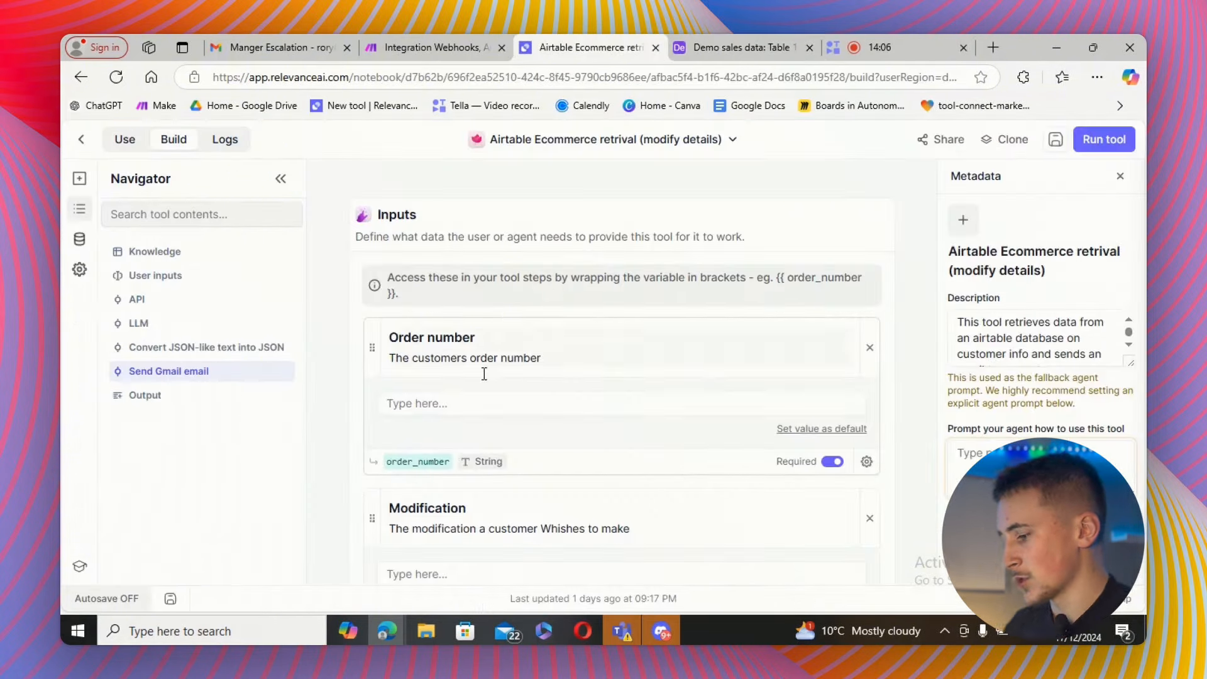
pyautogui.click(465, 403)
pyautogui.hotkey('ctrl', 'v')
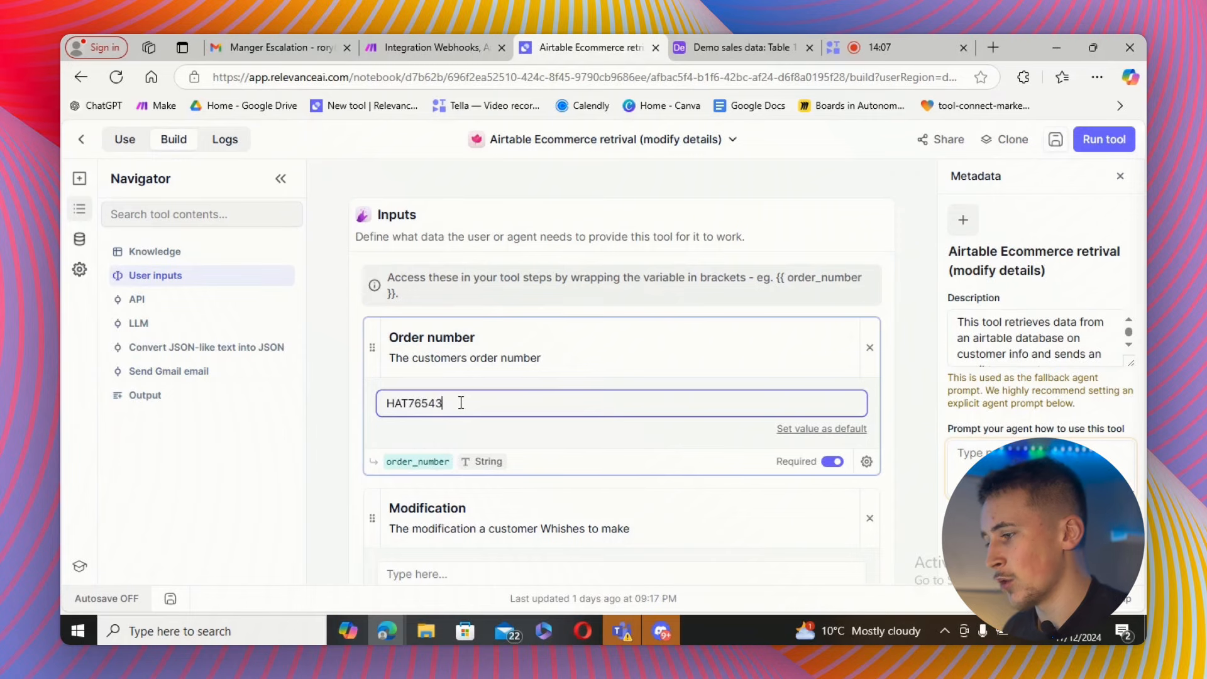
# Enter "i want to change my delivery address to 123 example street" as the Modification input.
pyautogui.click(355, 422)
pyautogui.scroll(-1, 447, 390)
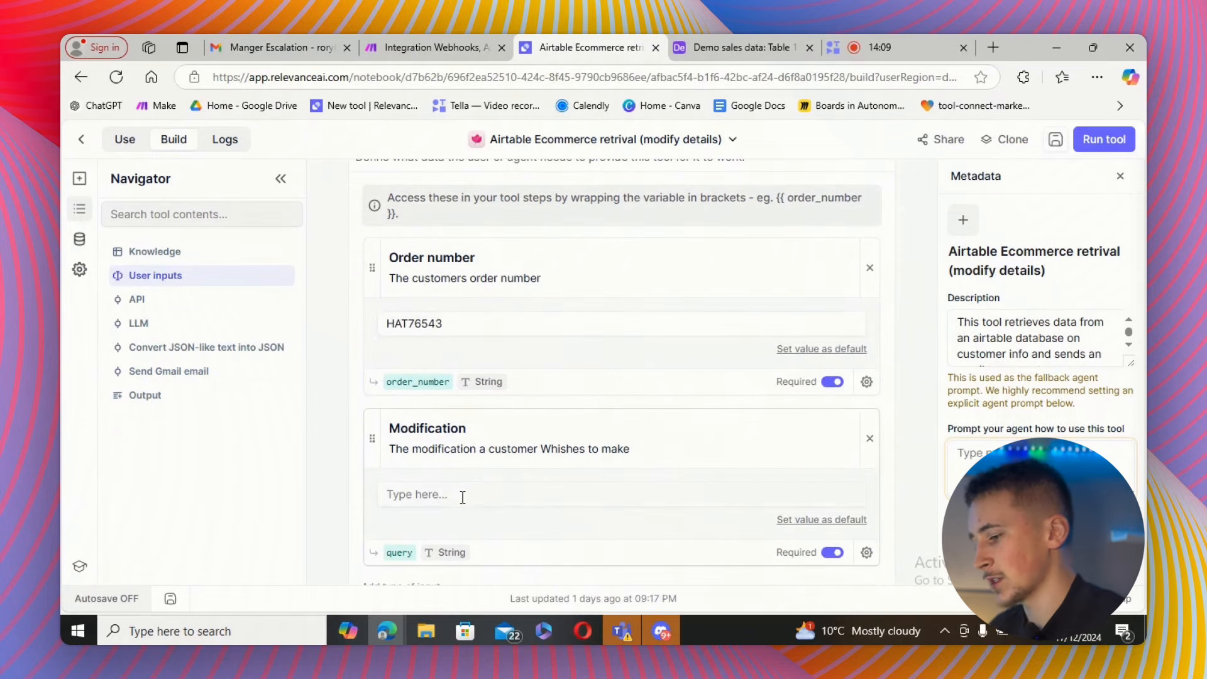
pyautogui.click(462, 496)
pyautogui.write('i want to change my delivery address to 123 example street')
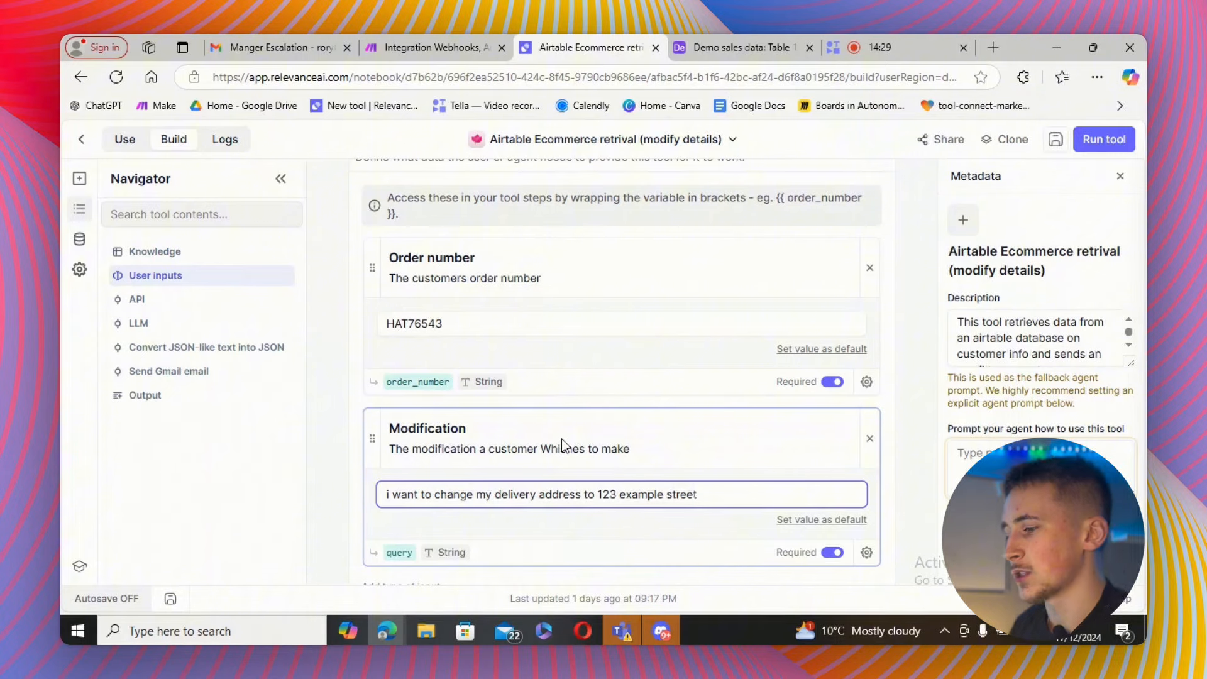
# Start the Make scenario listening for data, then run the modify-details tool.
pyautogui.click(395, 44)
pyautogui.click(220, 565)
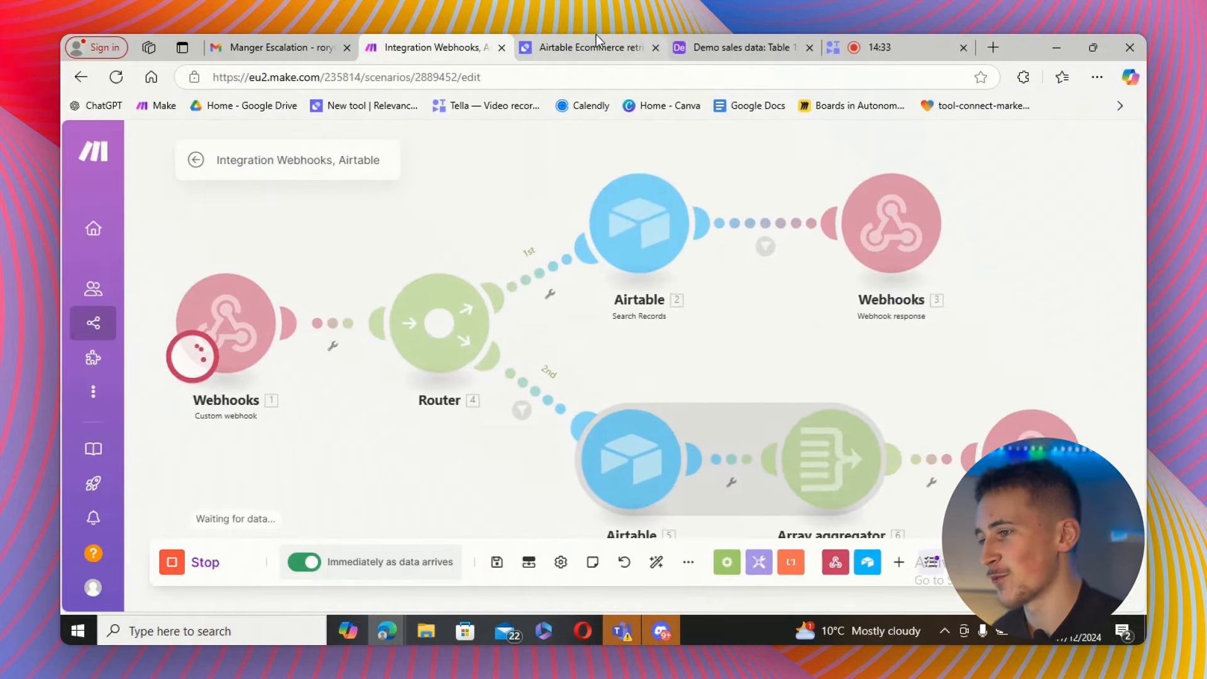
pyautogui.click(563, 49)
pyautogui.click(1095, 140)
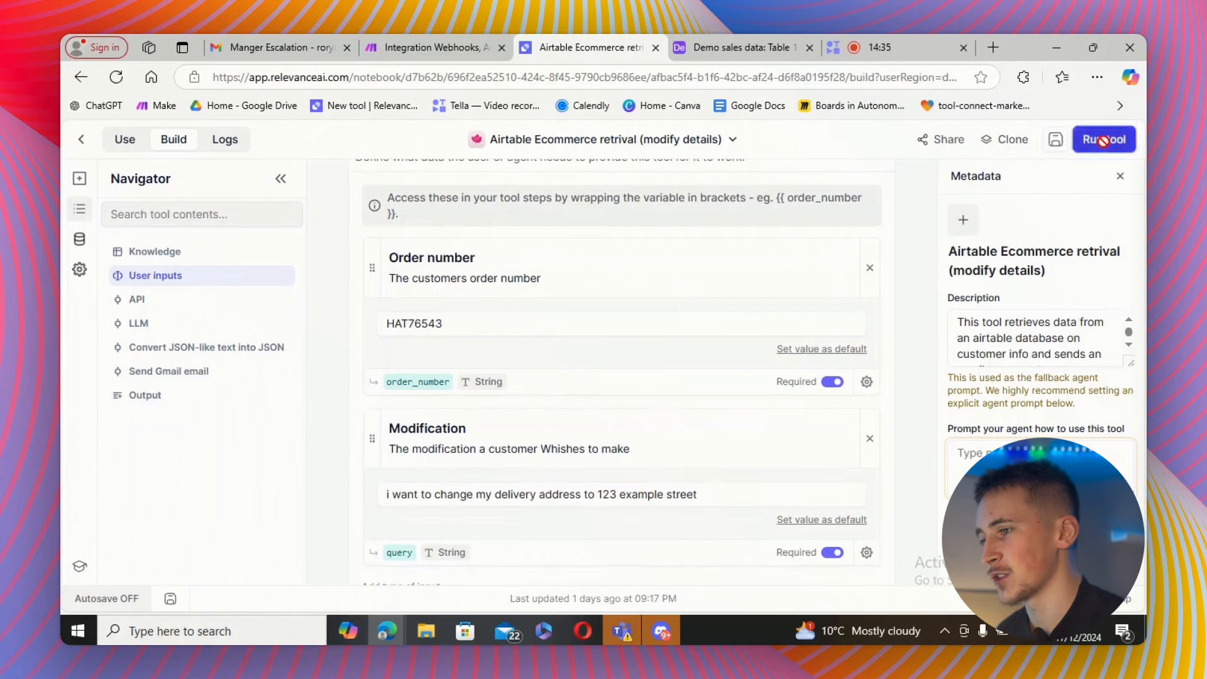
# Review the run's outputs for the API, LLM, JSON conversion and Send Gmail email steps.
pyautogui.click(444, 47)
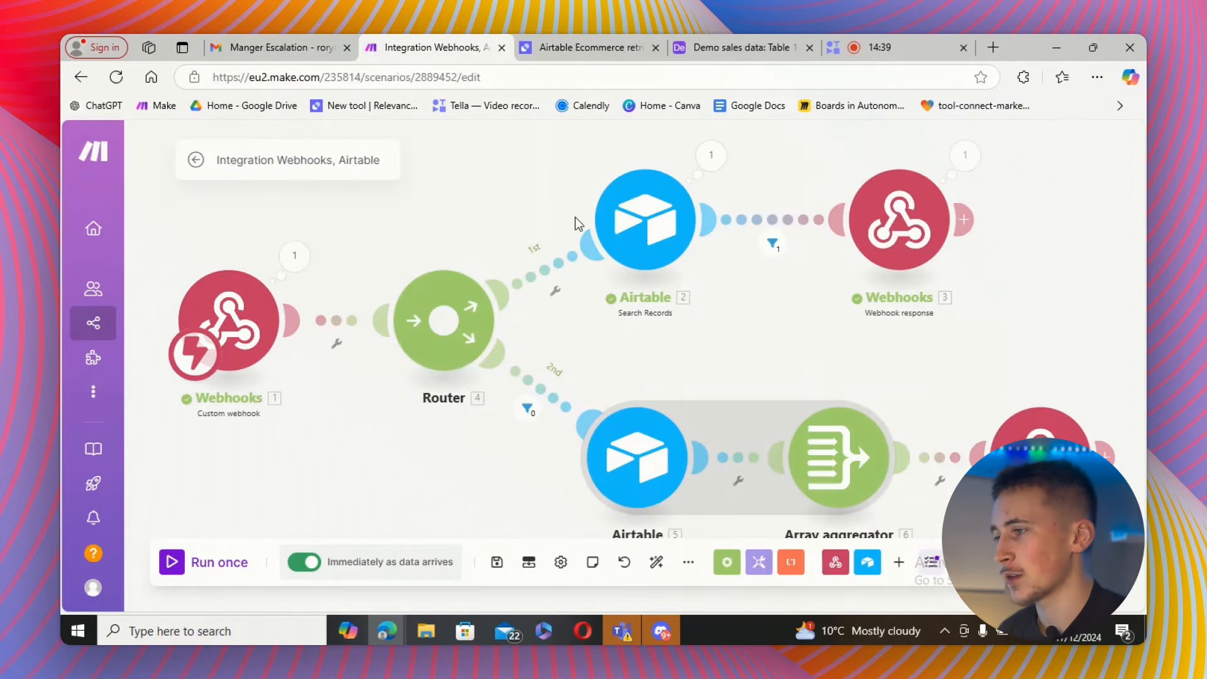
pyautogui.click(591, 47)
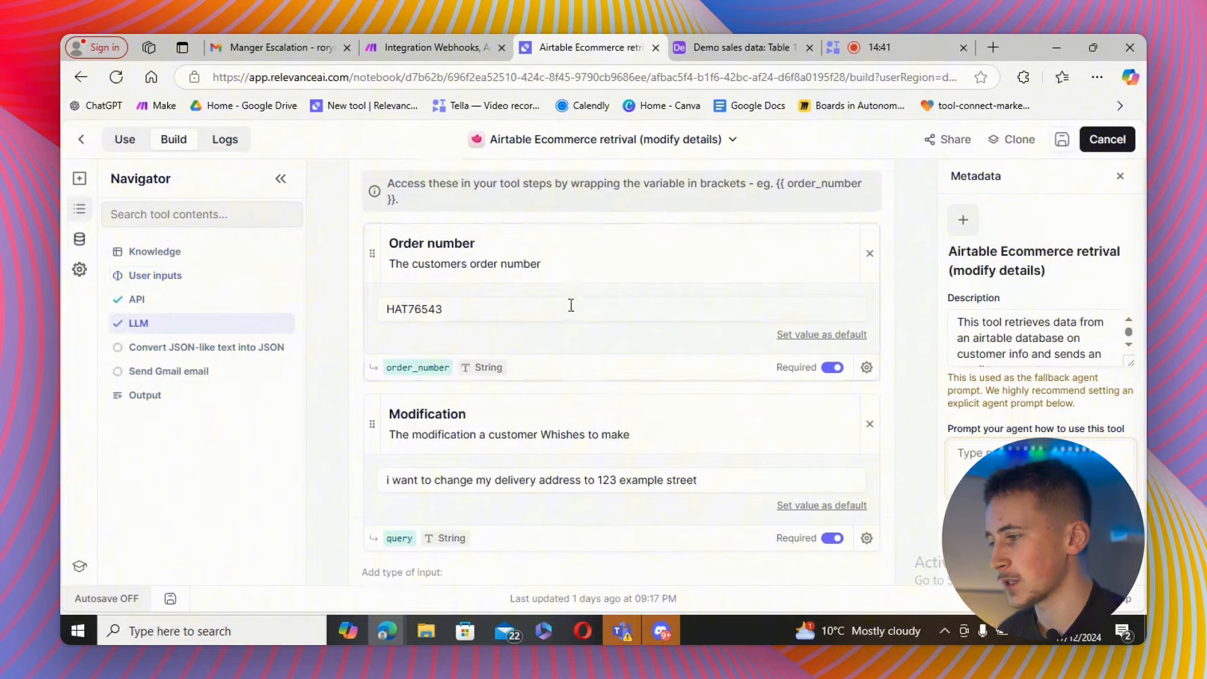
pyautogui.scroll(-10, 598, 340)
pyautogui.scroll(-15, 598, 340)
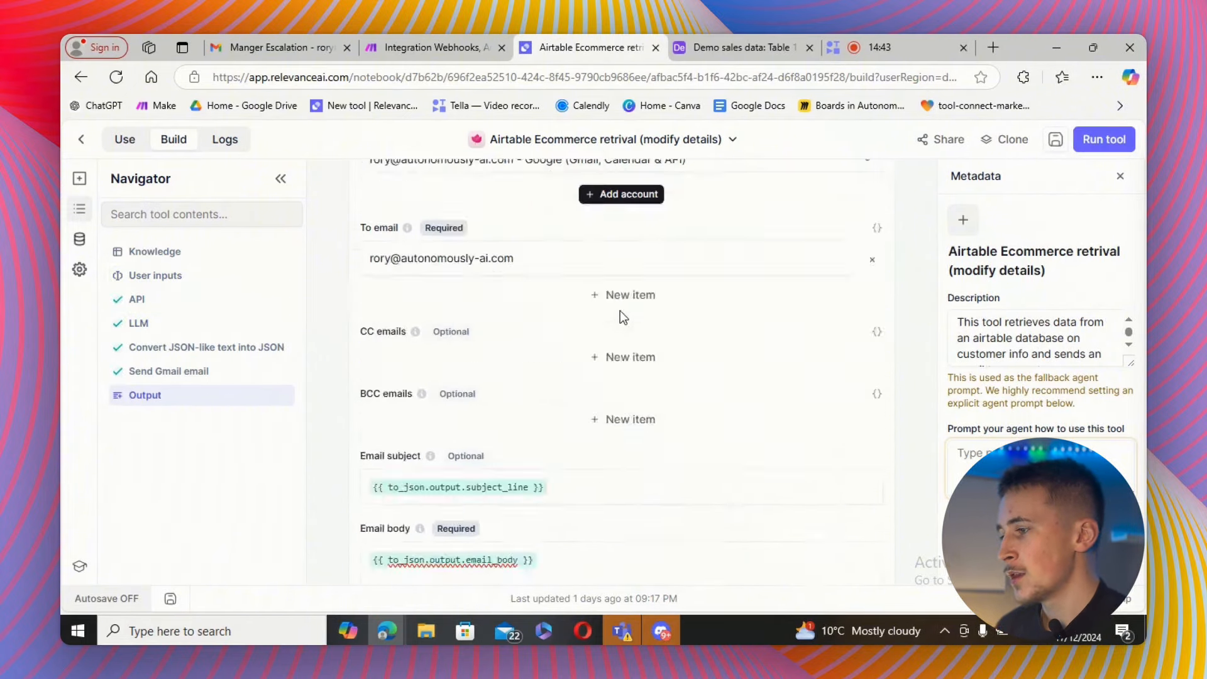
pyautogui.scroll(8, 620, 311)
pyautogui.scroll(10, 640, 318)
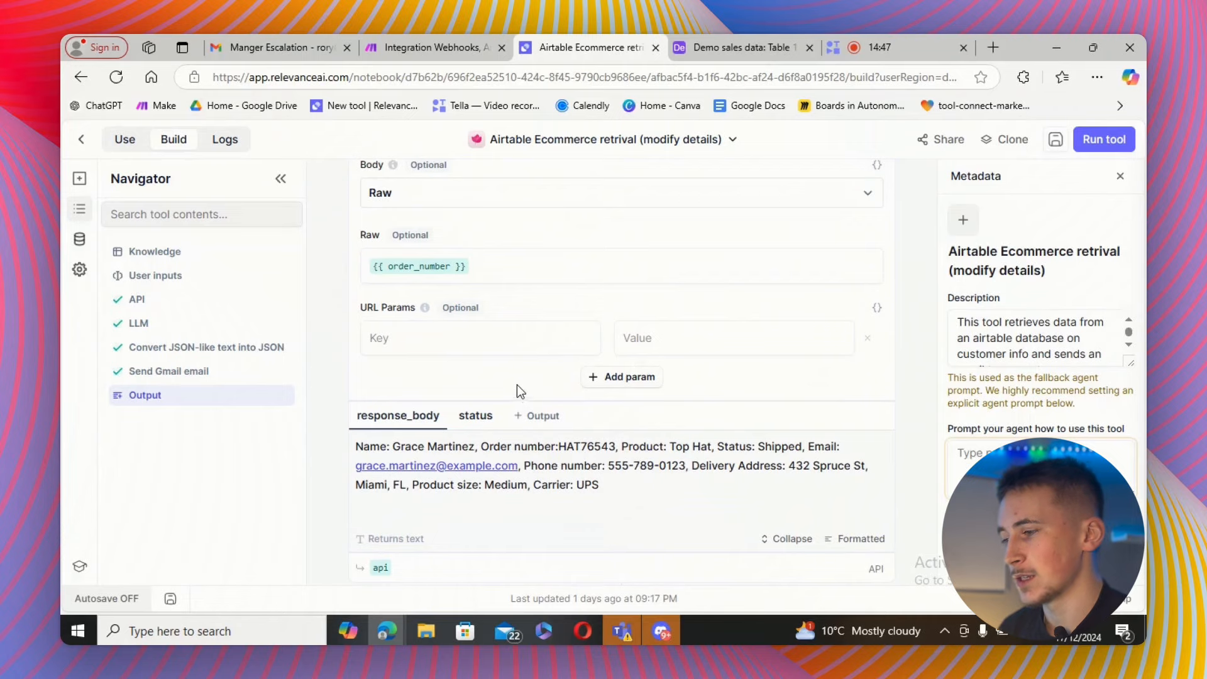
pyautogui.scroll(-4, 517, 385)
pyautogui.scroll(-8, 539, 367)
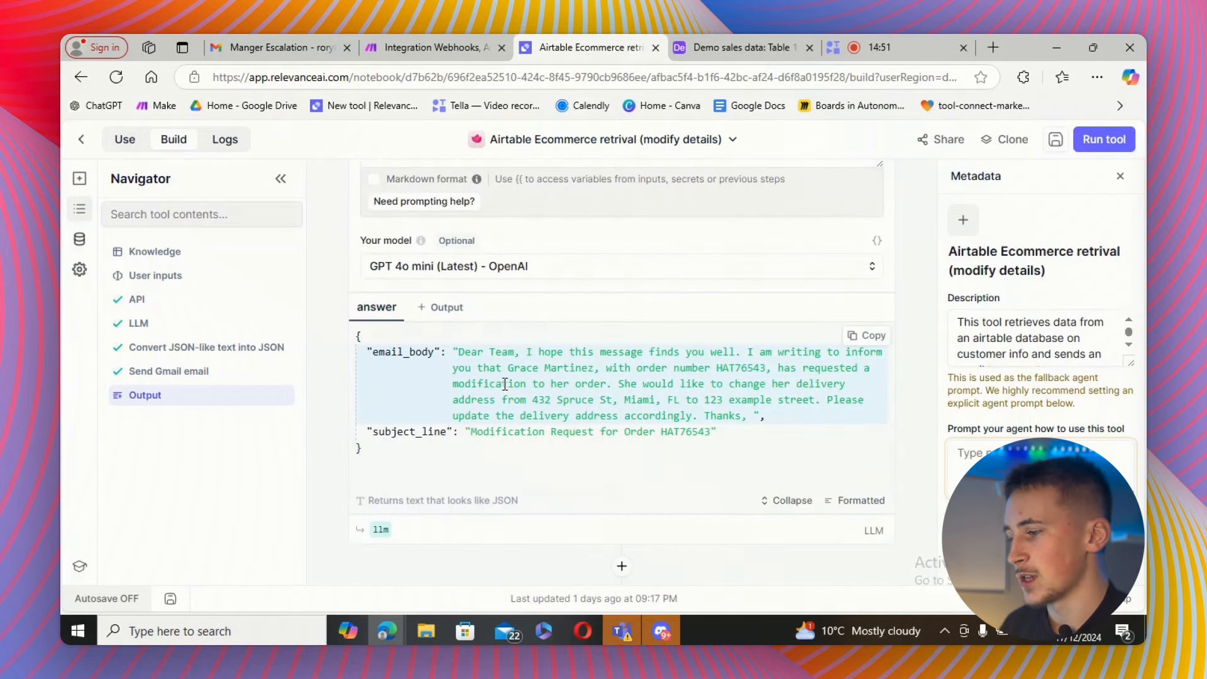
pyautogui.scroll(-3, 519, 384)
pyautogui.scroll(-2, 523, 321)
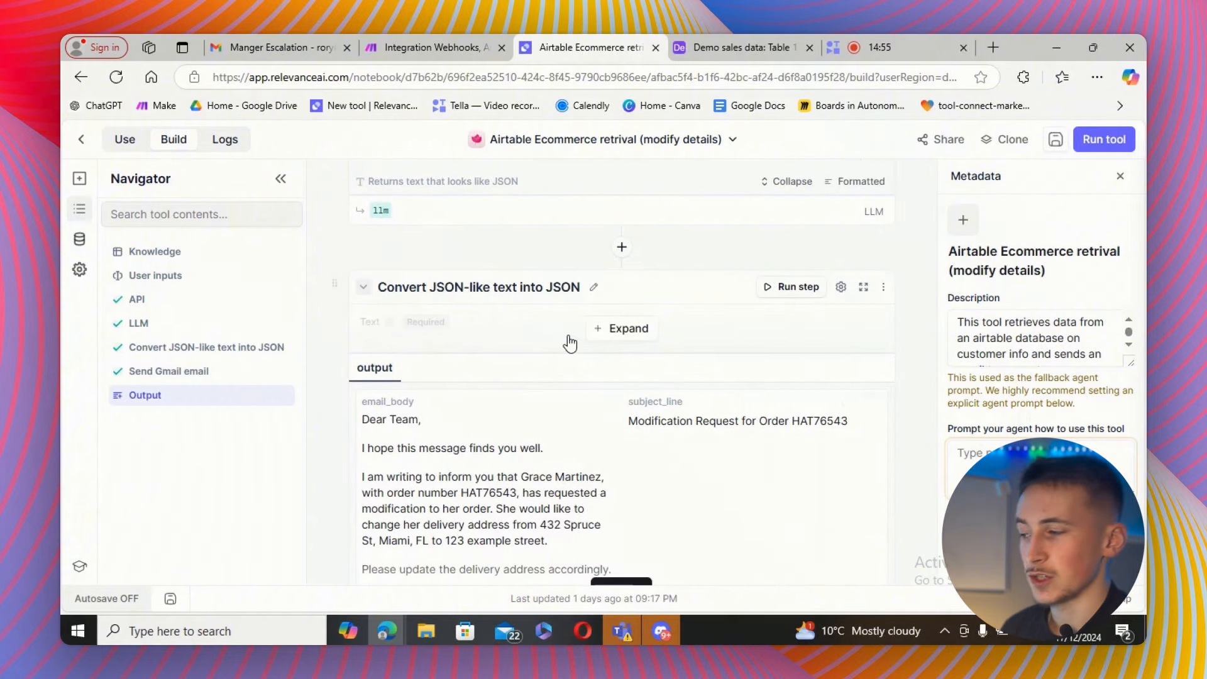
pyautogui.scroll(-3, 567, 339)
pyautogui.scroll(-7, 567, 341)
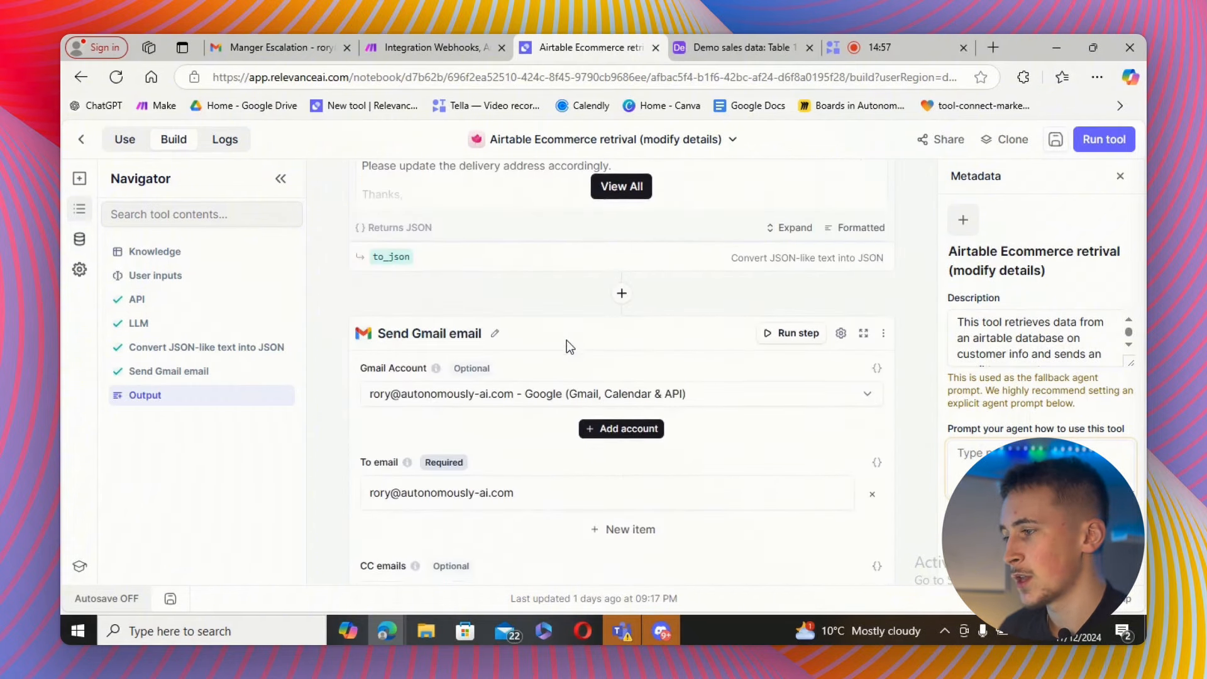
pyautogui.scroll(-4, 512, 372)
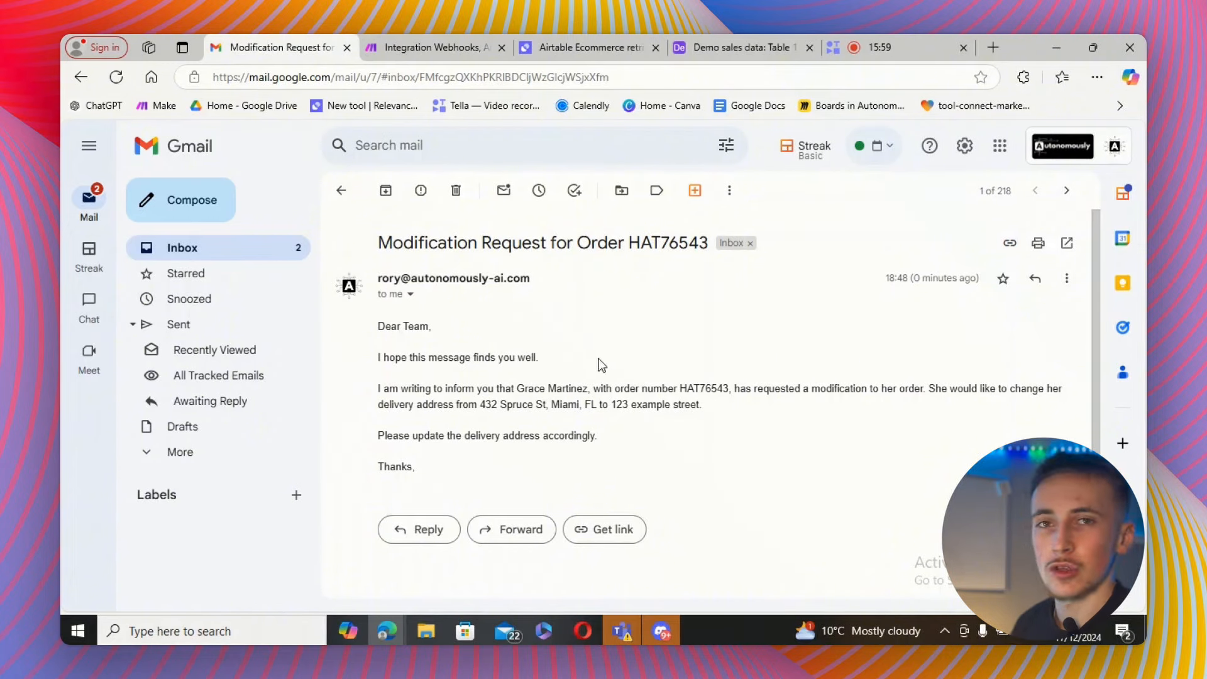
# Open the Product recommender tool for editing and examine its API step's webhook URL and raw body.
pyautogui.click(625, 48)
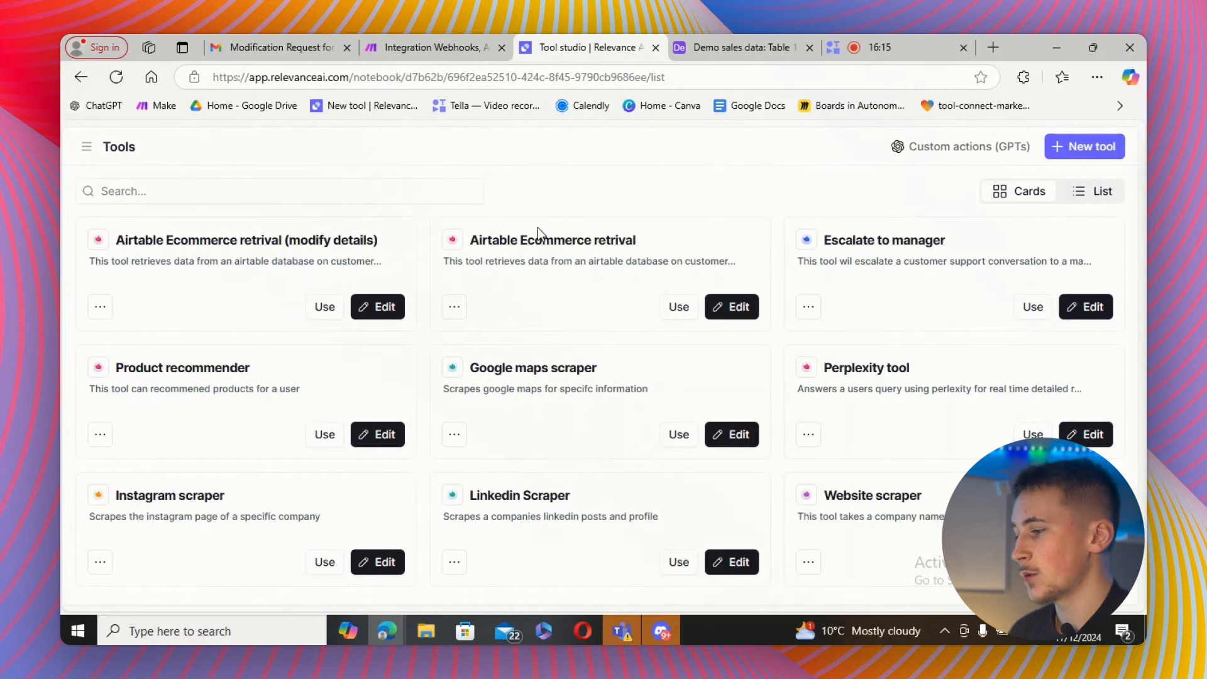
pyautogui.click(374, 434)
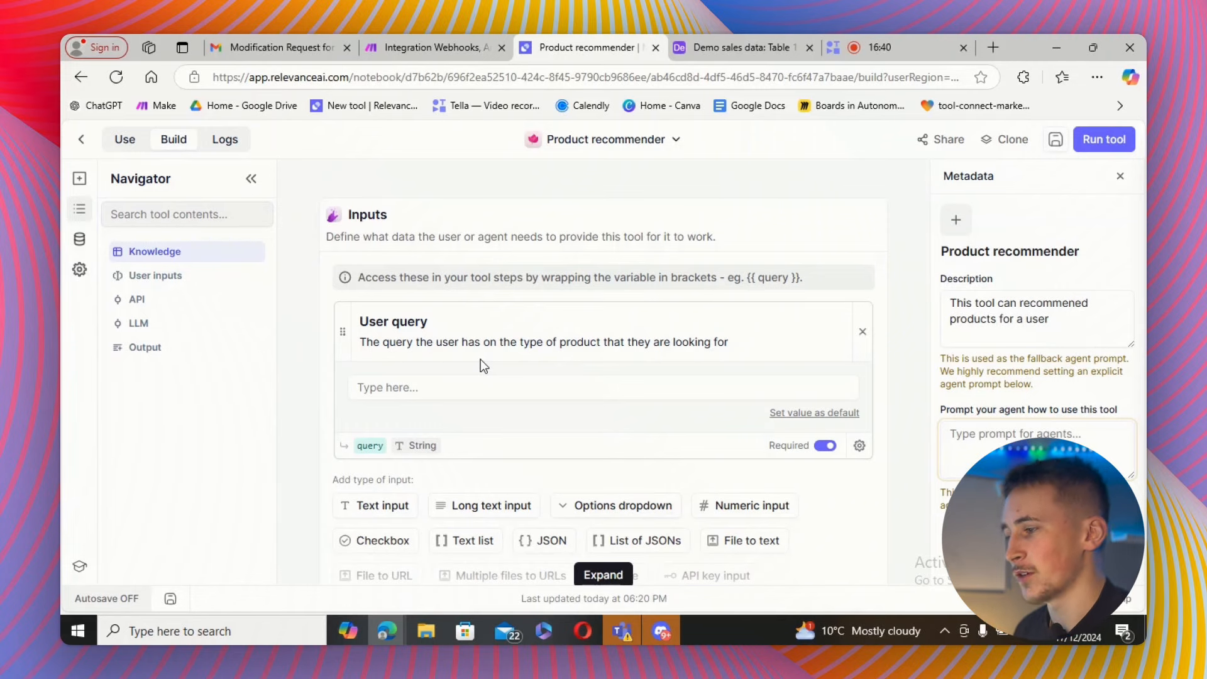
pyautogui.scroll(-2, 465, 352)
pyautogui.scroll(-2, 465, 352)
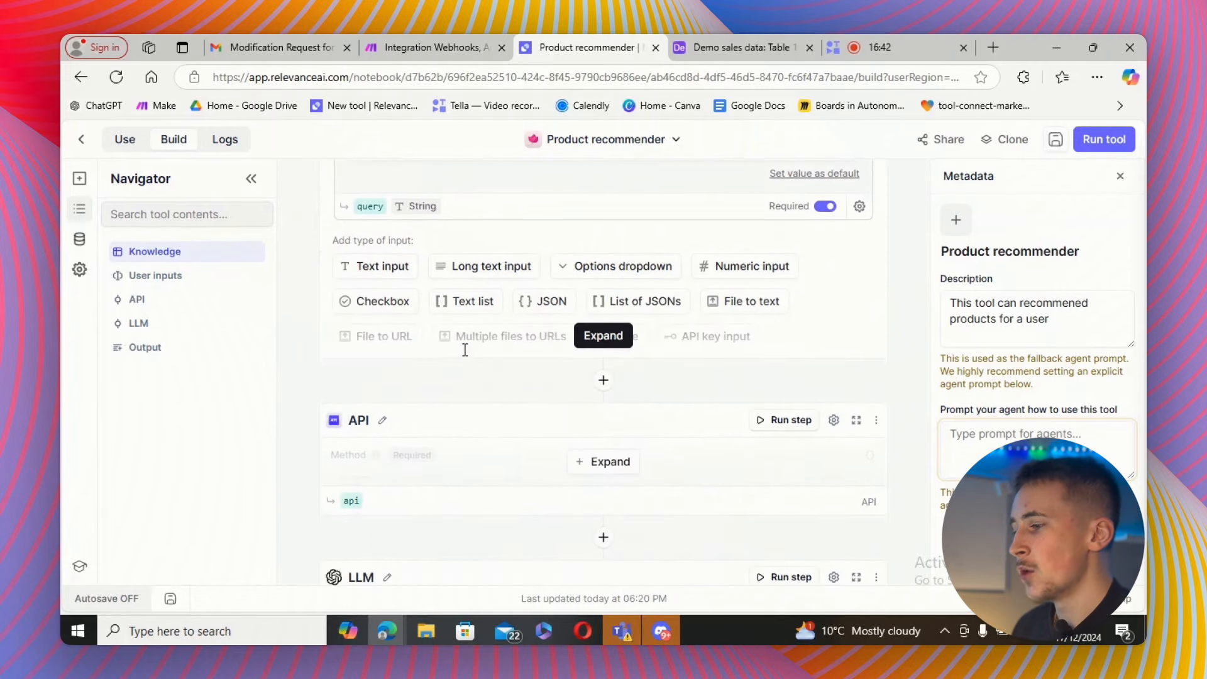
pyautogui.click(602, 382)
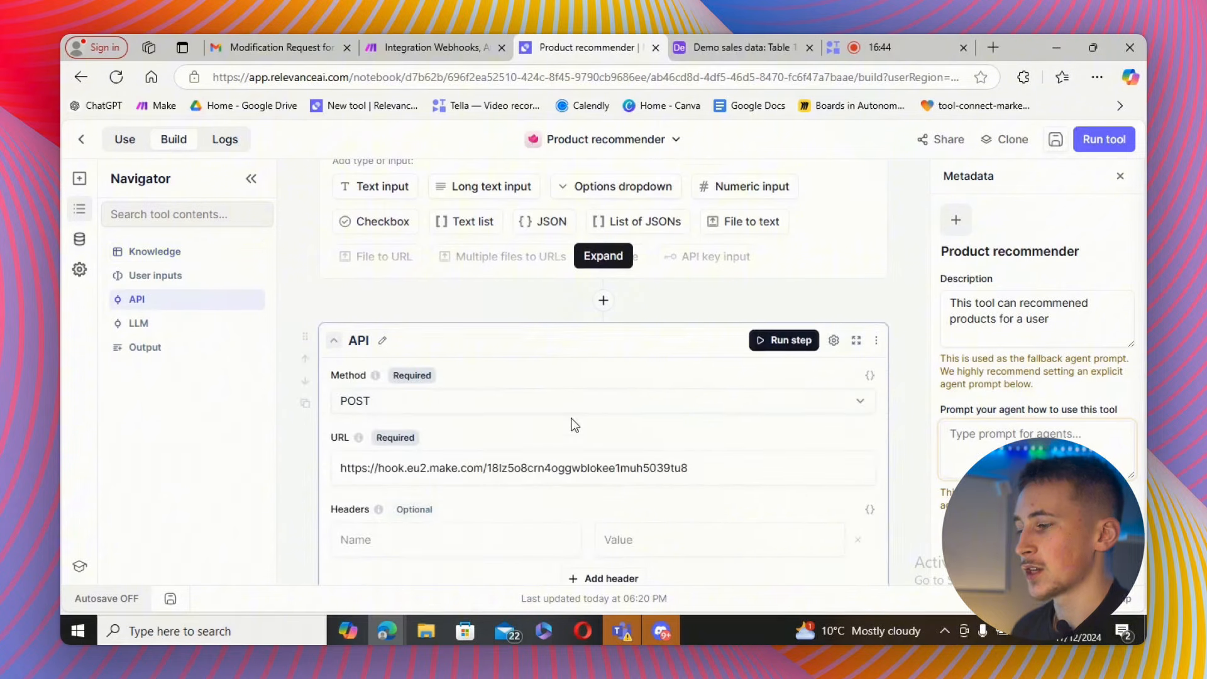
pyautogui.scroll(-1, 572, 380)
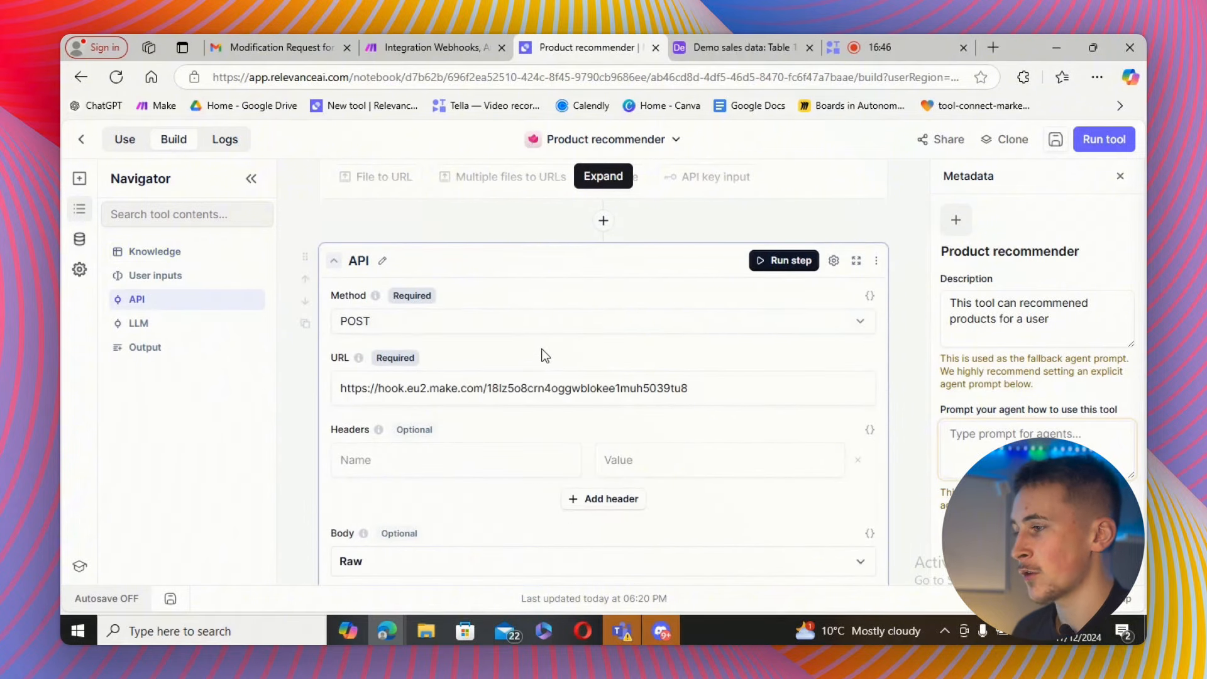
pyautogui.click(407, 49)
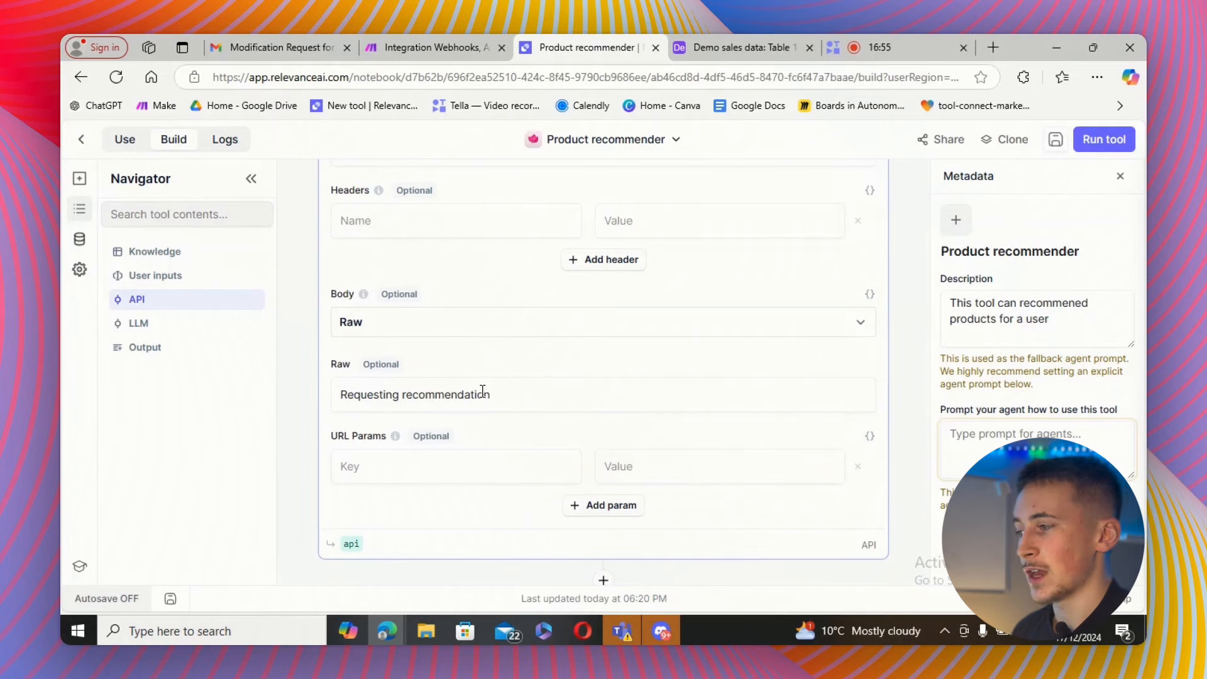
# Inspect the filter condition on the Make router's second route and close it.
pyautogui.click(410, 46)
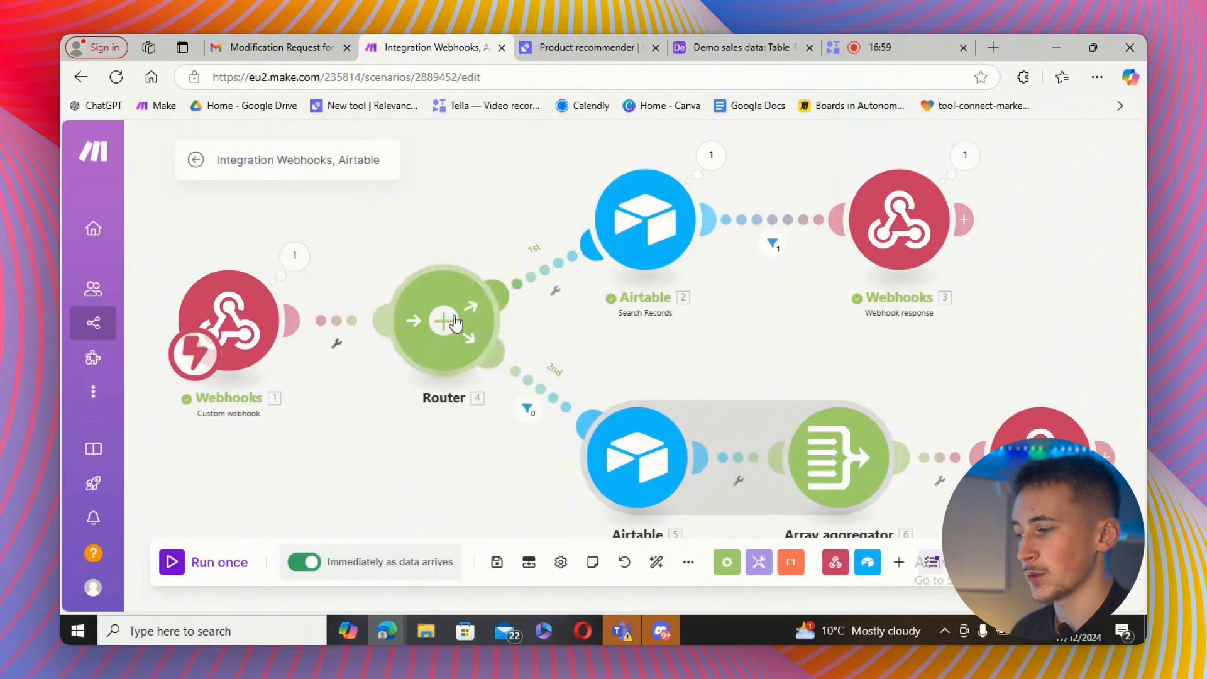
pyautogui.click(532, 411)
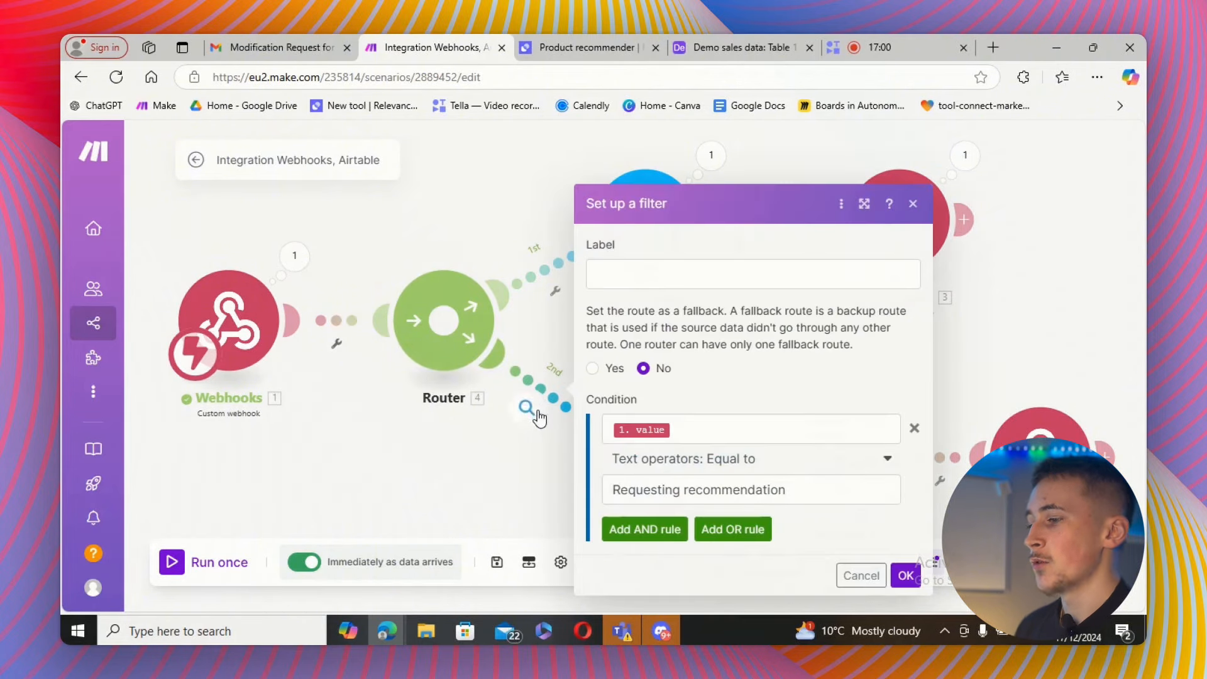
pyautogui.click(696, 431)
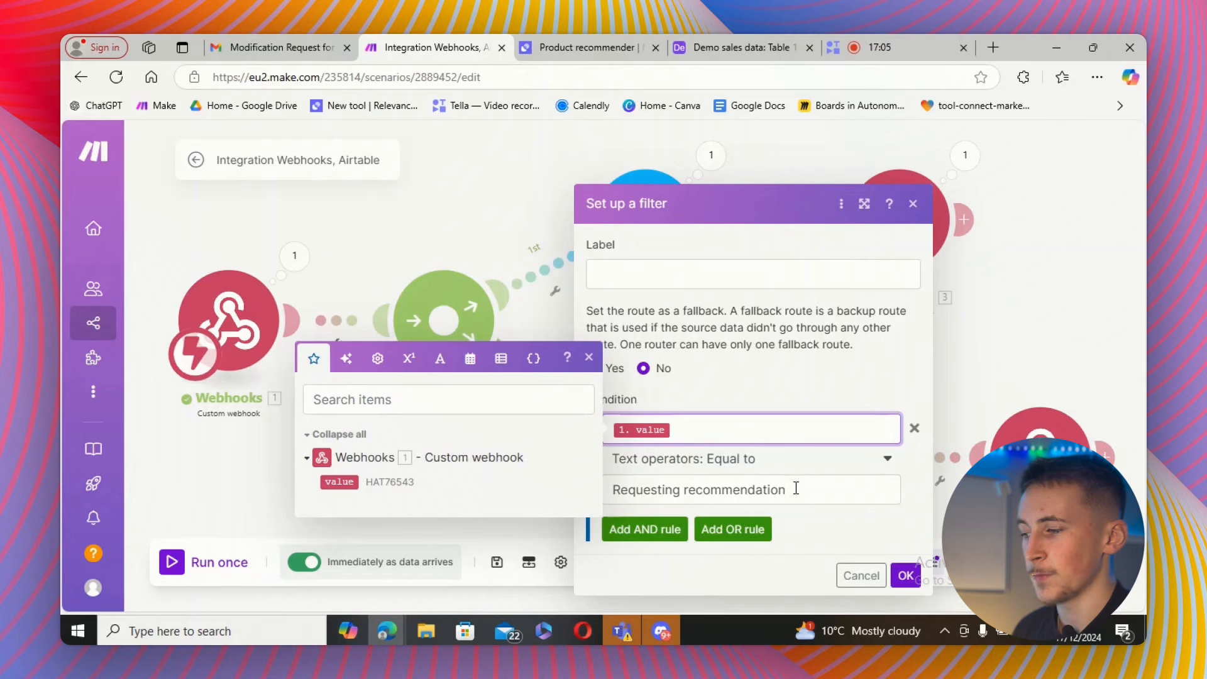
pyautogui.click(906, 575)
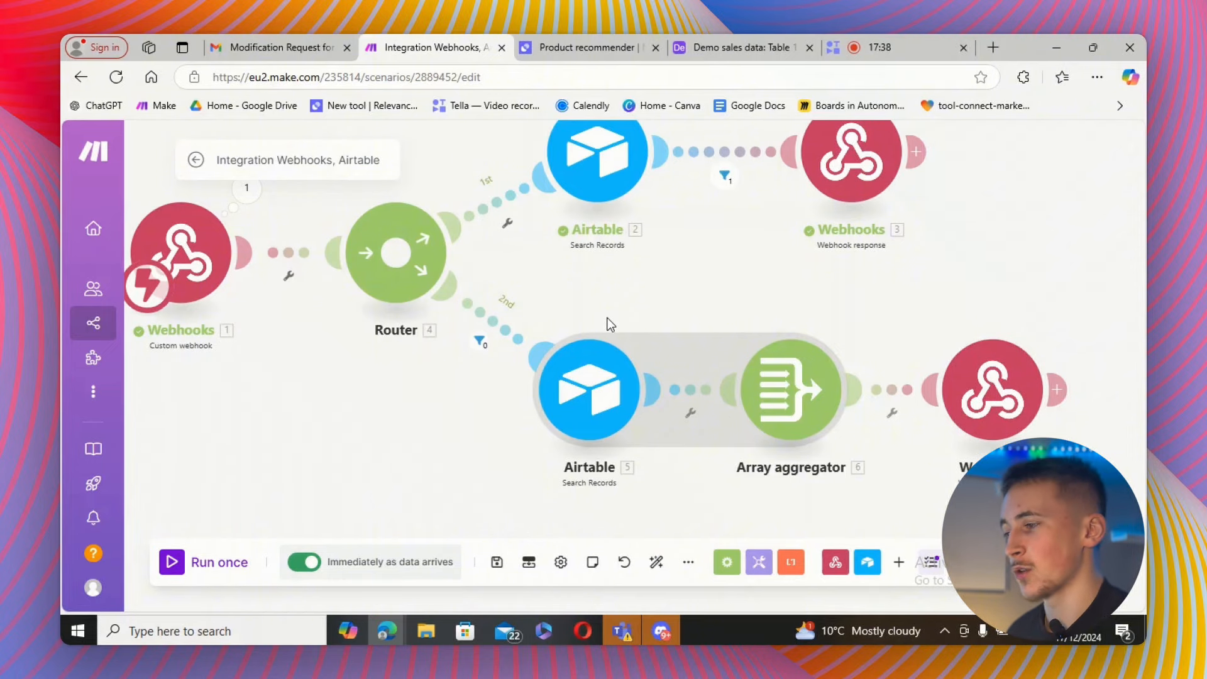
# Open Table 2 of the Demo sales data base to view the product catalogue.
pyautogui.click(704, 49)
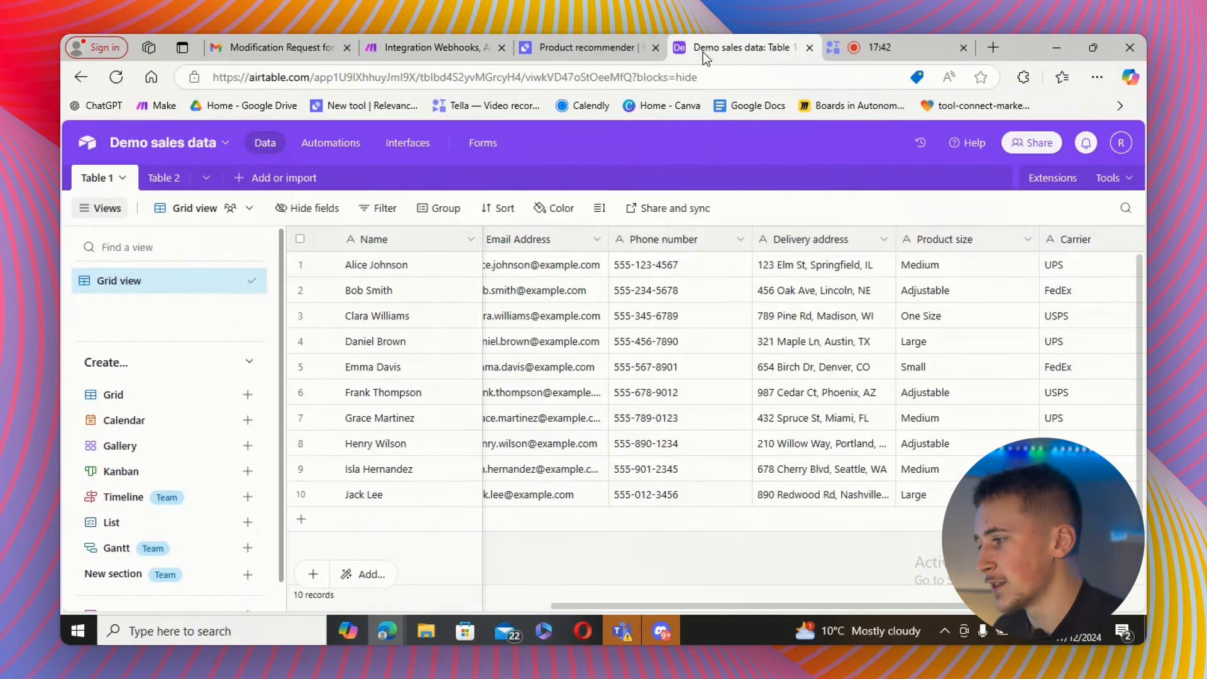
pyautogui.click(164, 178)
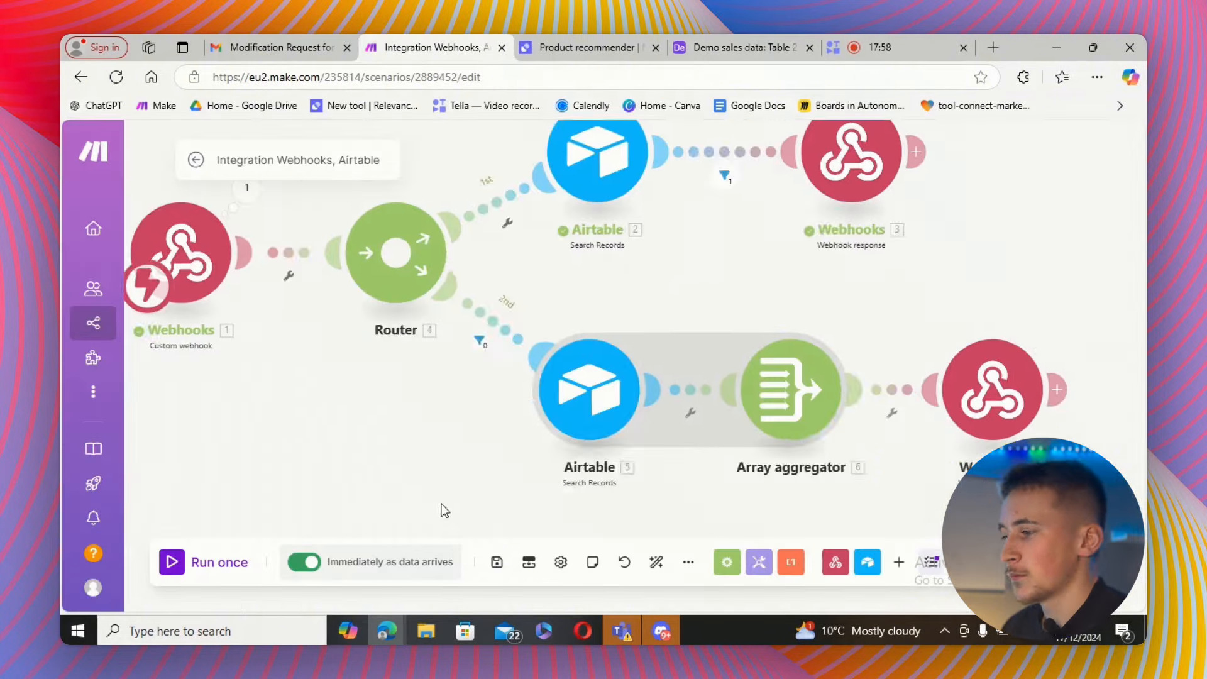
pyautogui.scroll(3, 412, 378)
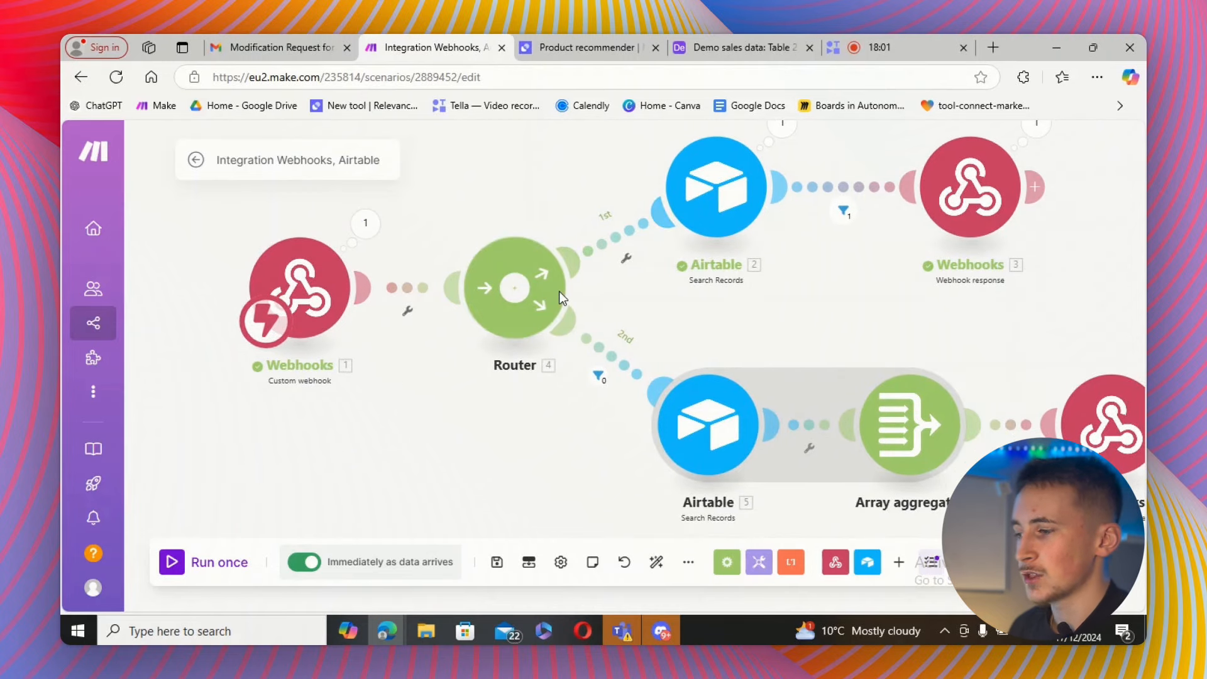
# Examine the second route's Airtable search, Array aggregator and webhook response modules in the Make scenario.
pyautogui.moveTo(703, 316); pyautogui.dragTo(590, 251)
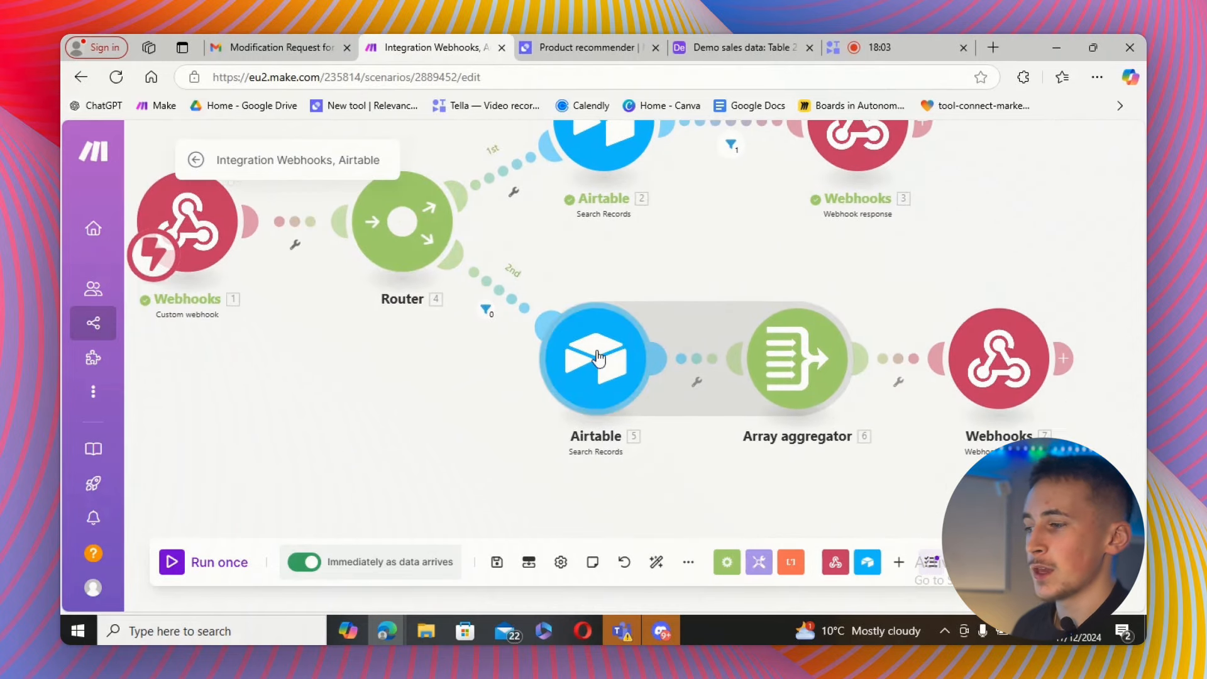
pyautogui.moveTo(688, 262); pyautogui.dragTo(651, 259)
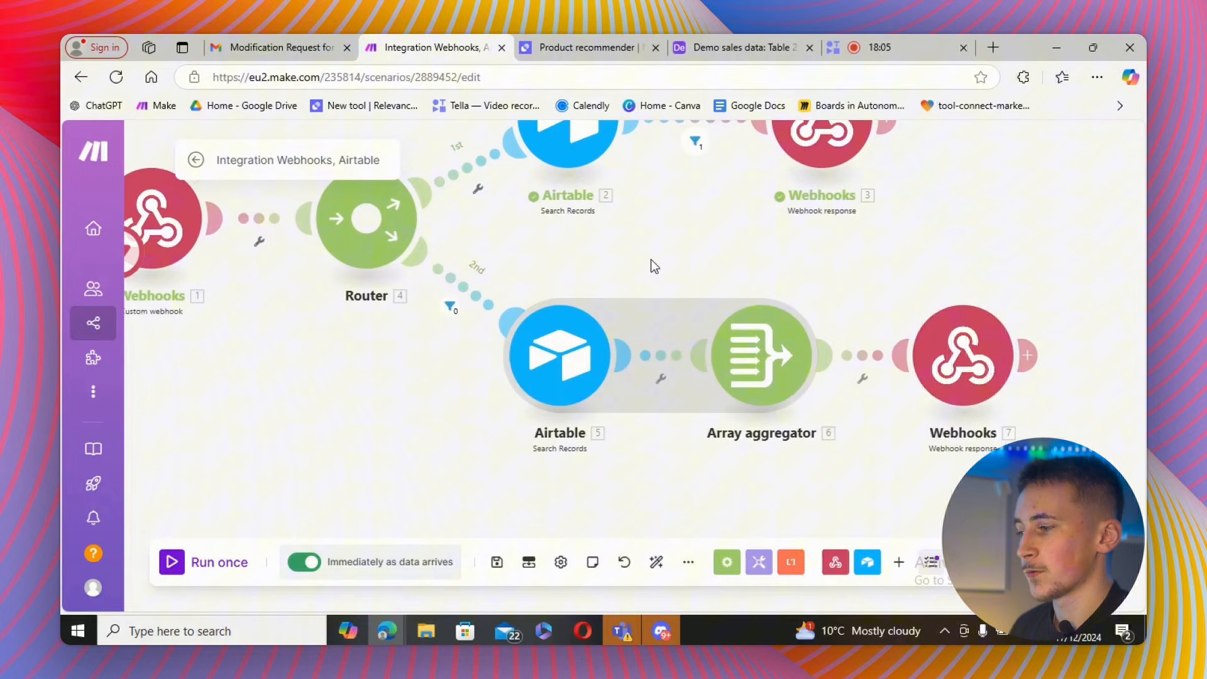
pyautogui.click(725, 54)
pyautogui.click(439, 45)
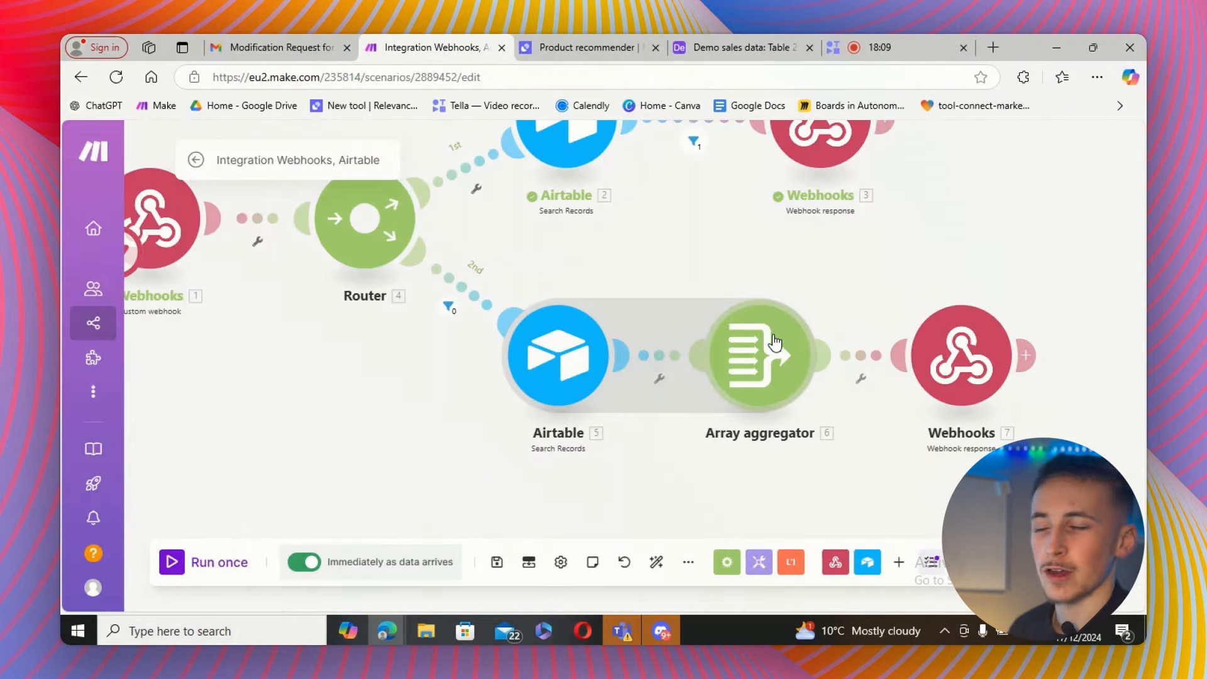
pyautogui.moveTo(799, 293); pyautogui.dragTo(740, 267)
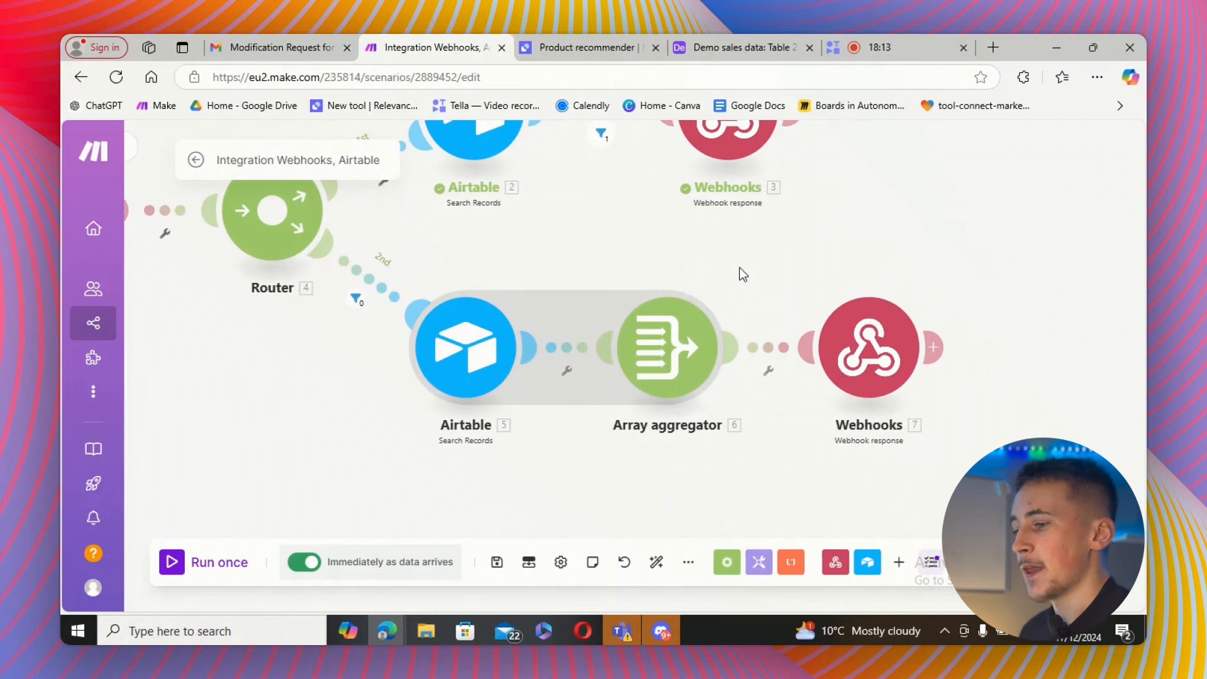
# Review the Product recommender tool's API body and expand its LLM prompt that uses the query and API response.
pyautogui.moveTo(739, 266); pyautogui.dragTo(563, 253)
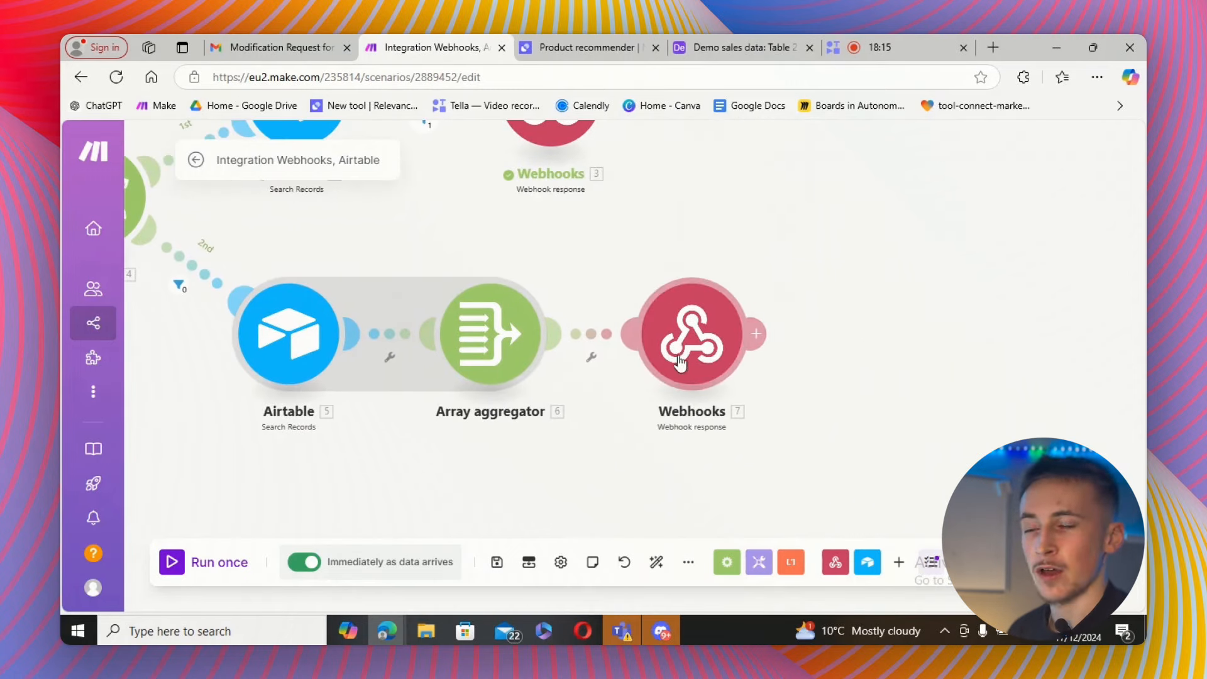
pyautogui.click(578, 49)
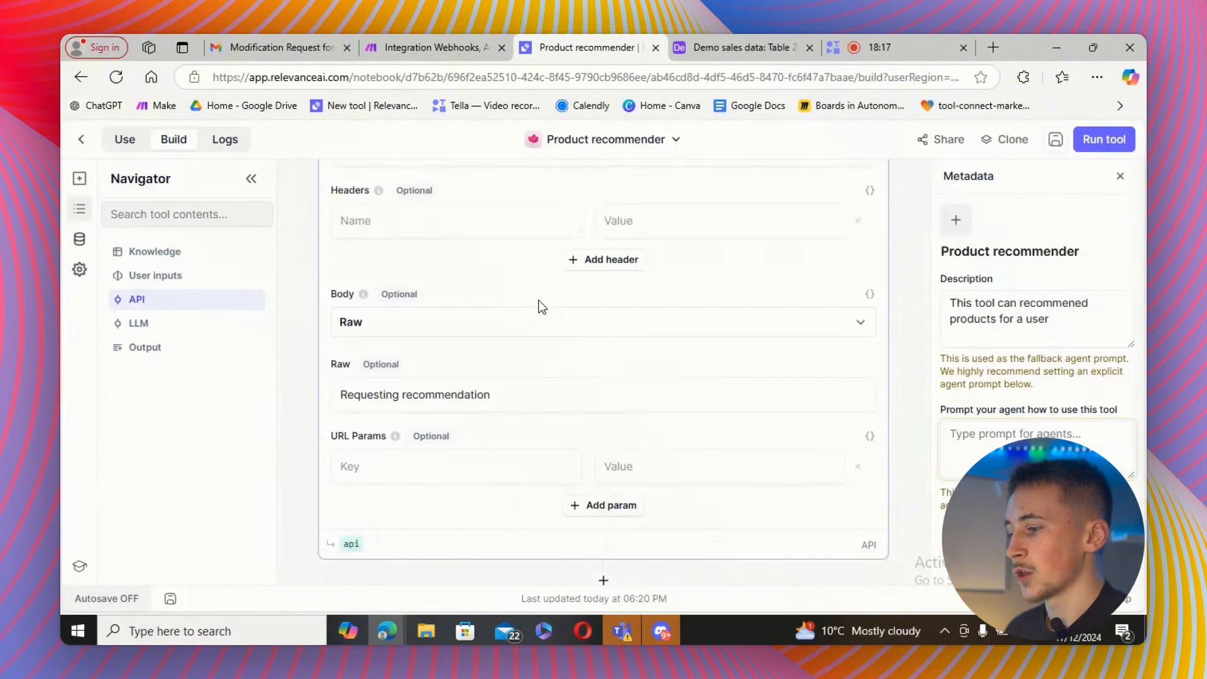
pyautogui.scroll(-4, 542, 307)
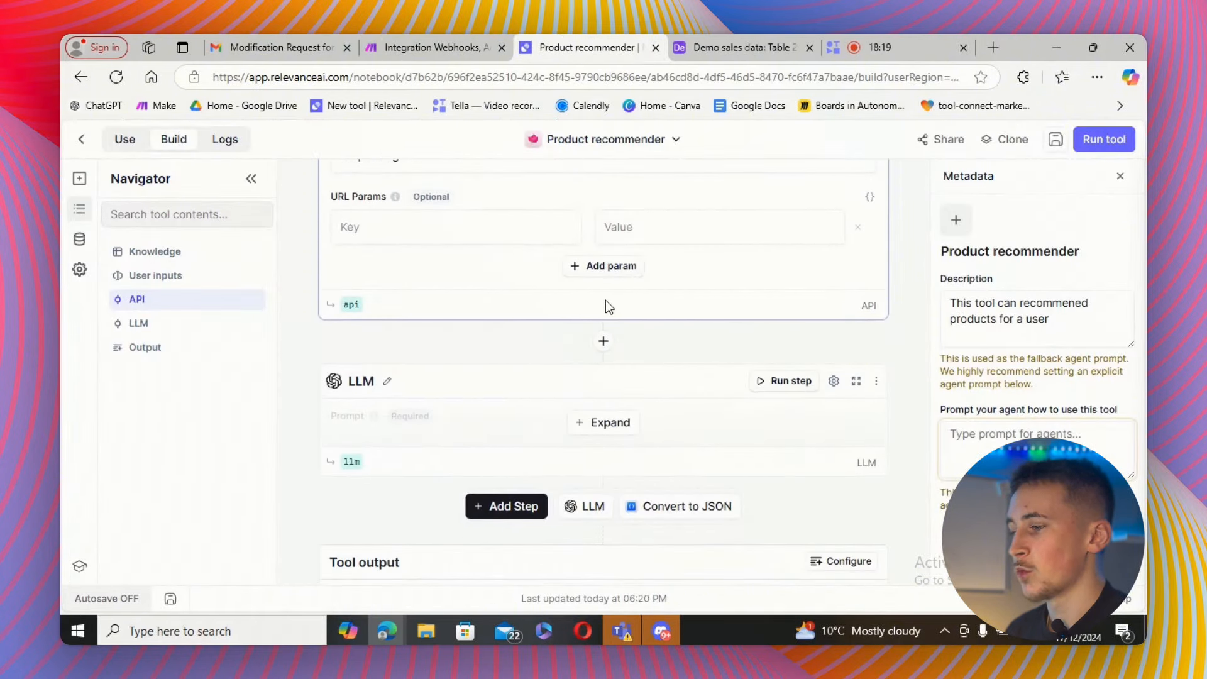
pyautogui.scroll(3, 606, 307)
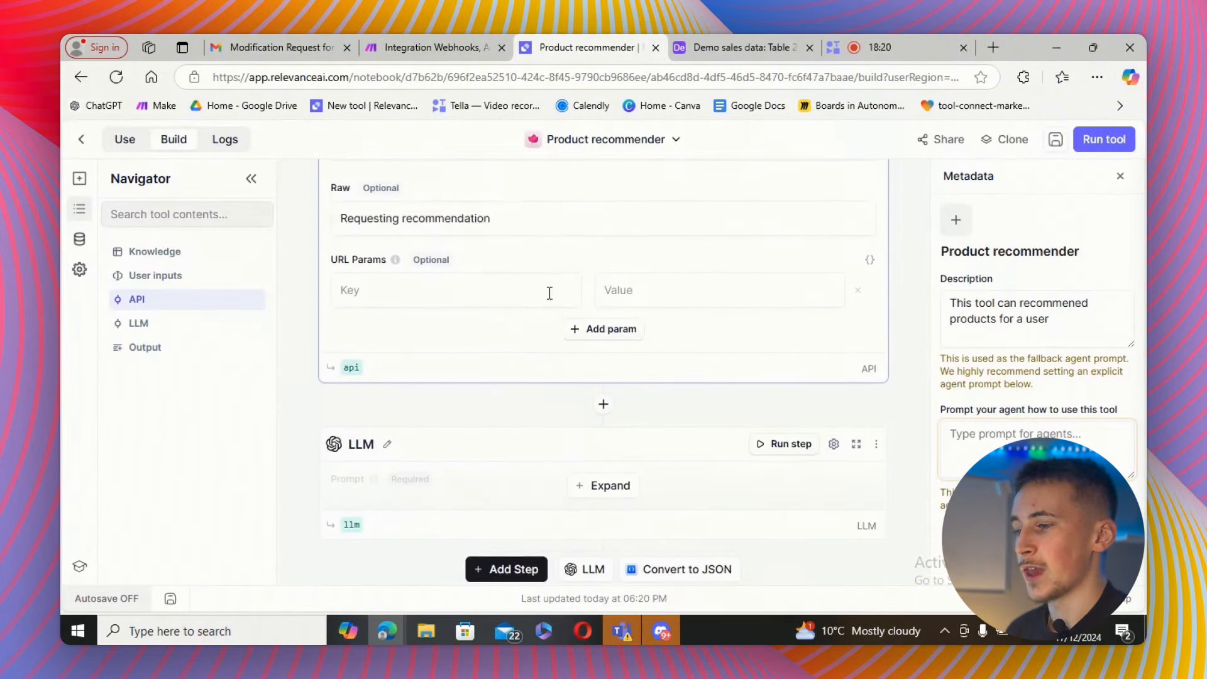
pyautogui.click(733, 42)
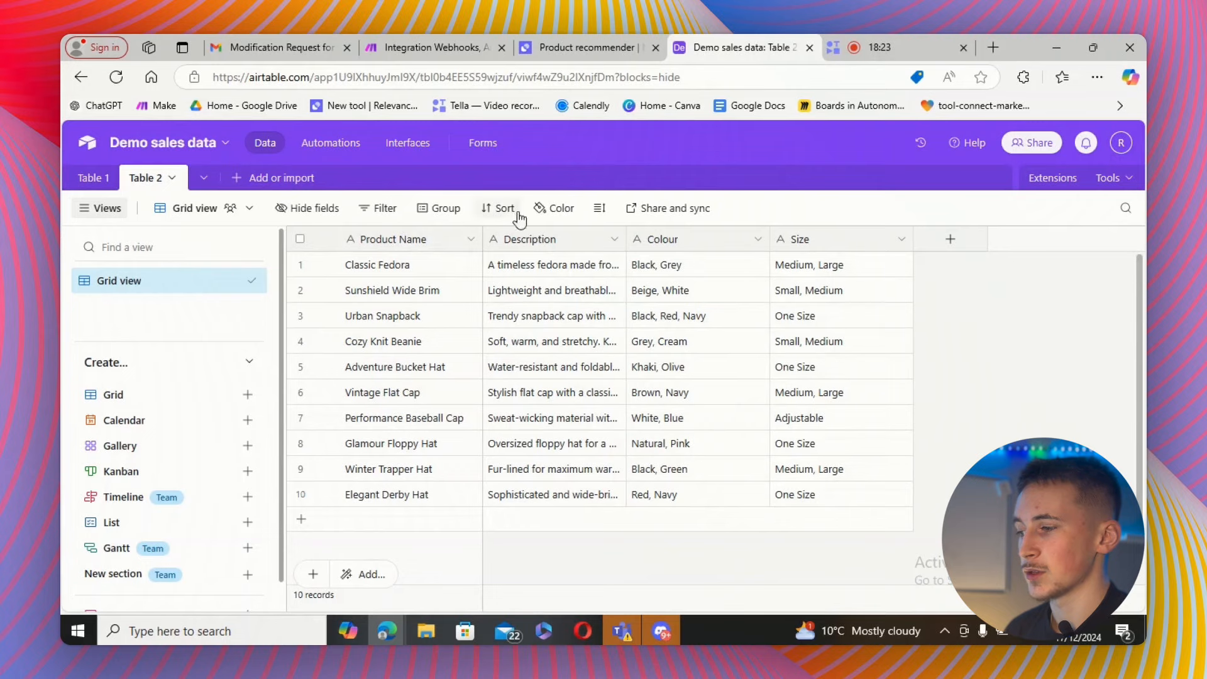
pyautogui.click(576, 50)
pyautogui.scroll(-3, 541, 271)
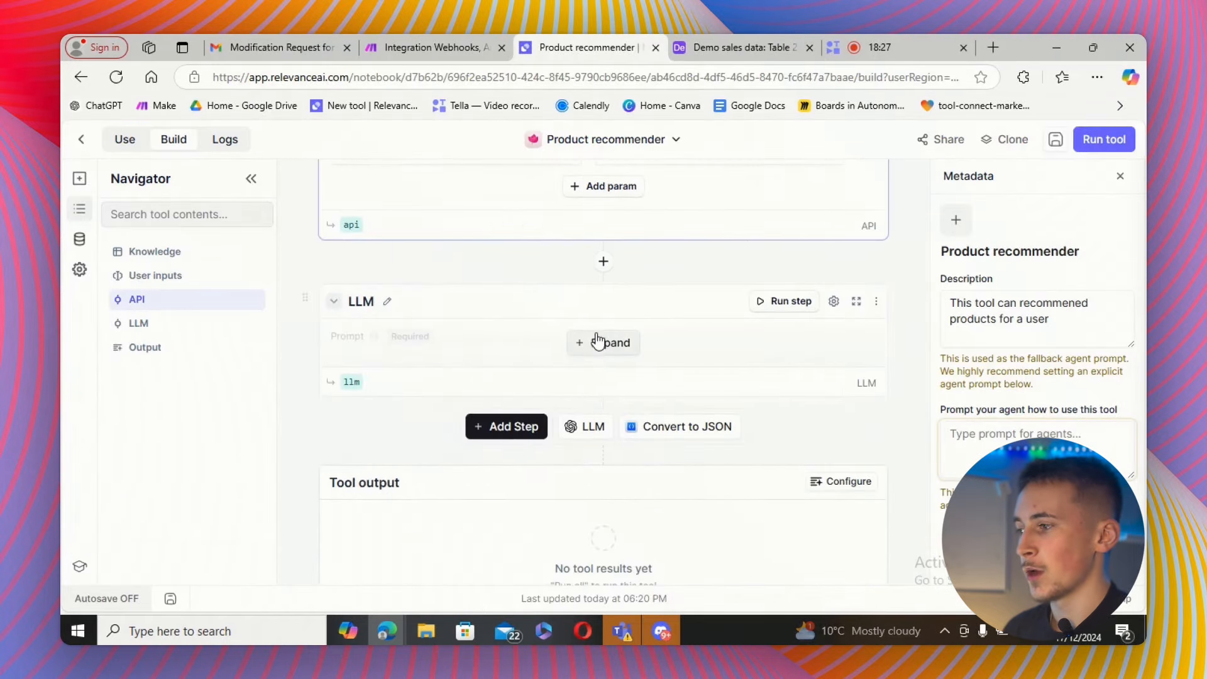
pyautogui.click(599, 342)
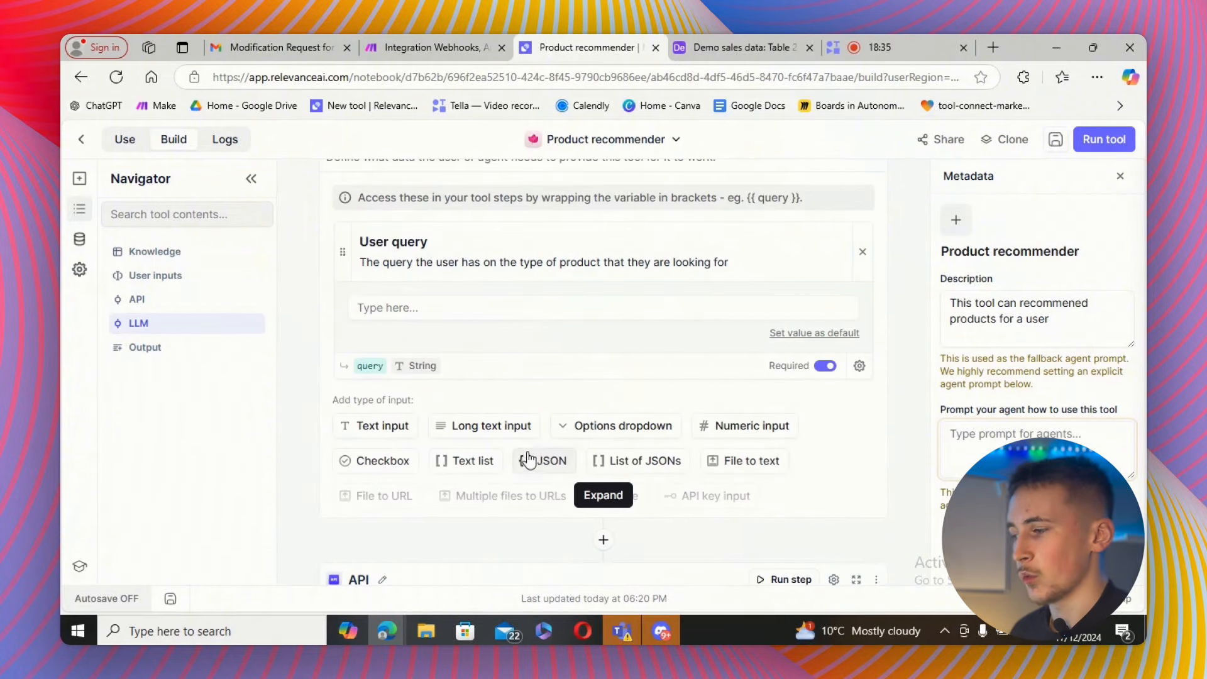
pyautogui.scroll(-10, 537, 357)
pyautogui.scroll(-4, 539, 374)
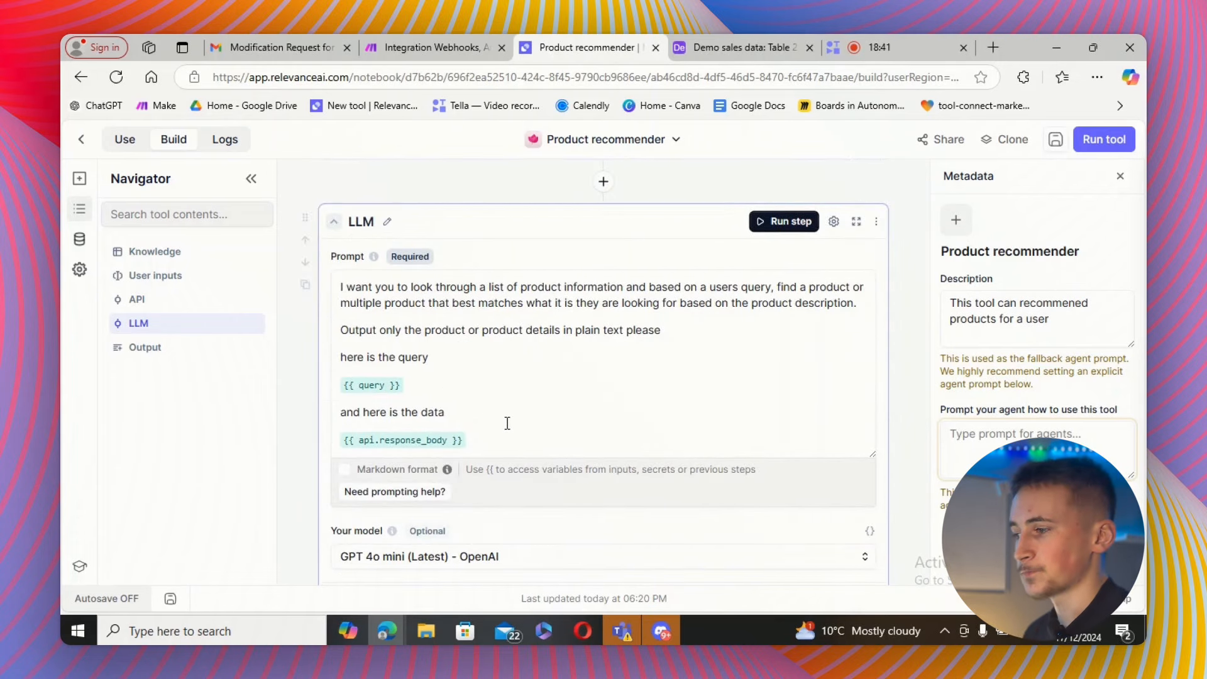
pyautogui.scroll(8, 517, 354)
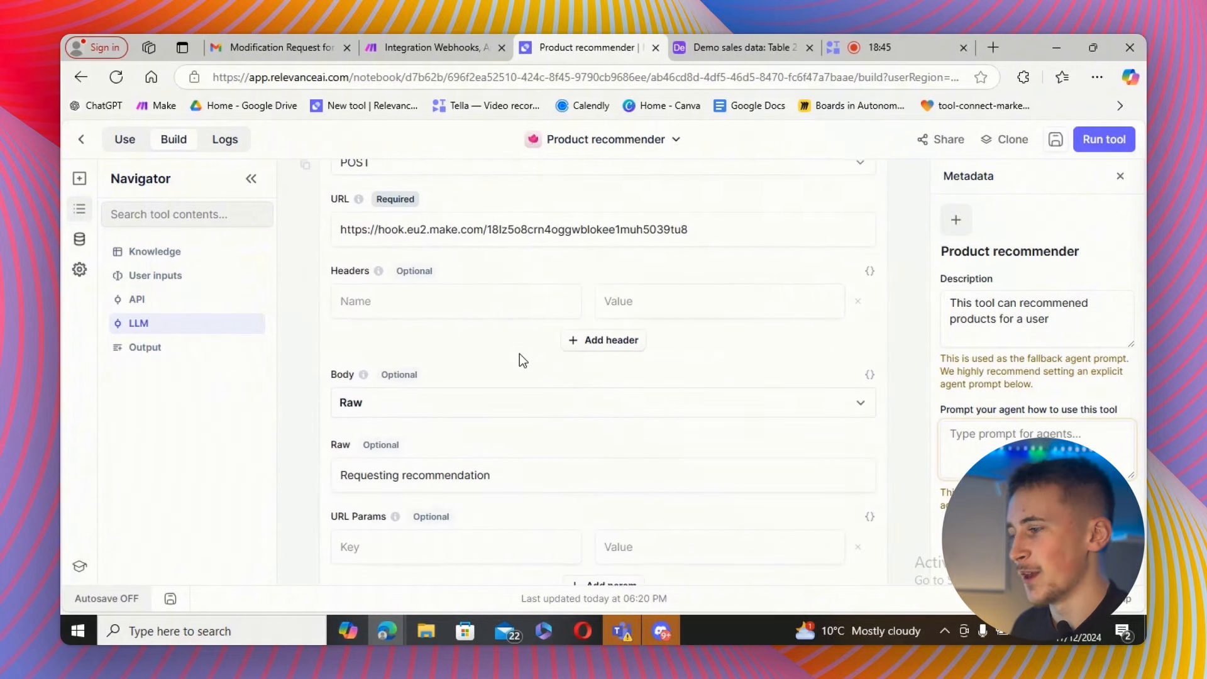
pyautogui.scroll(6, 520, 354)
pyautogui.scroll(3, 513, 358)
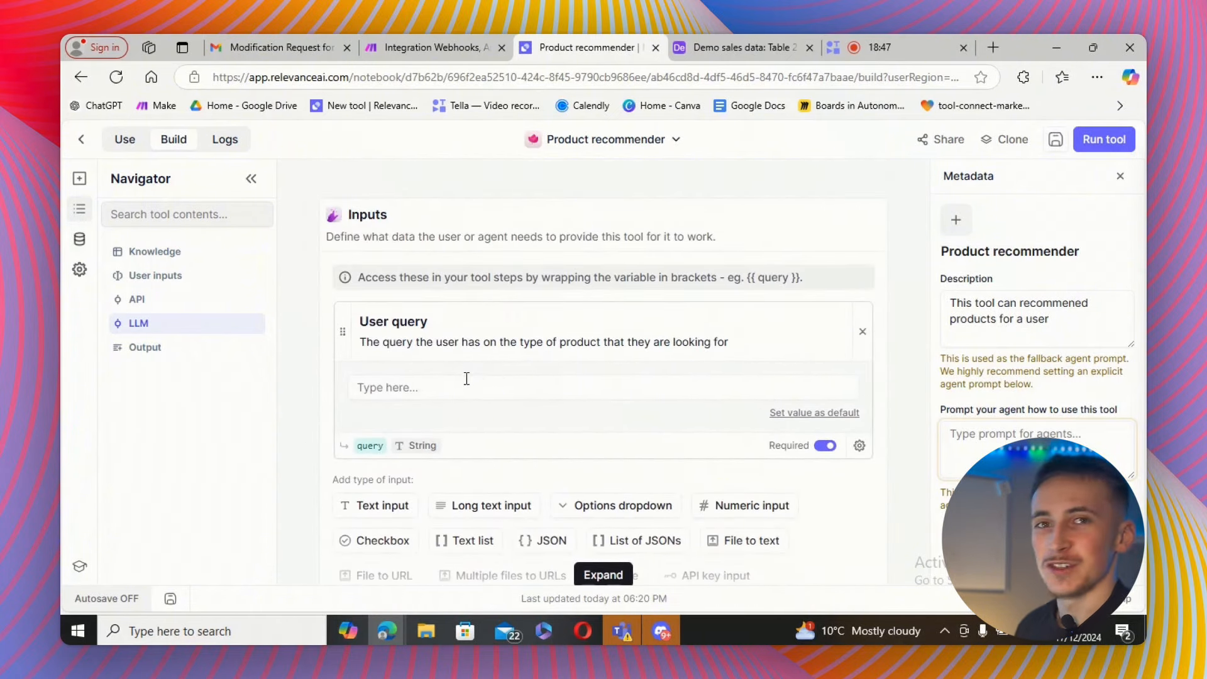
# Enter the test user query "i want a hat i can wear in the summer".
pyautogui.click(454, 388)
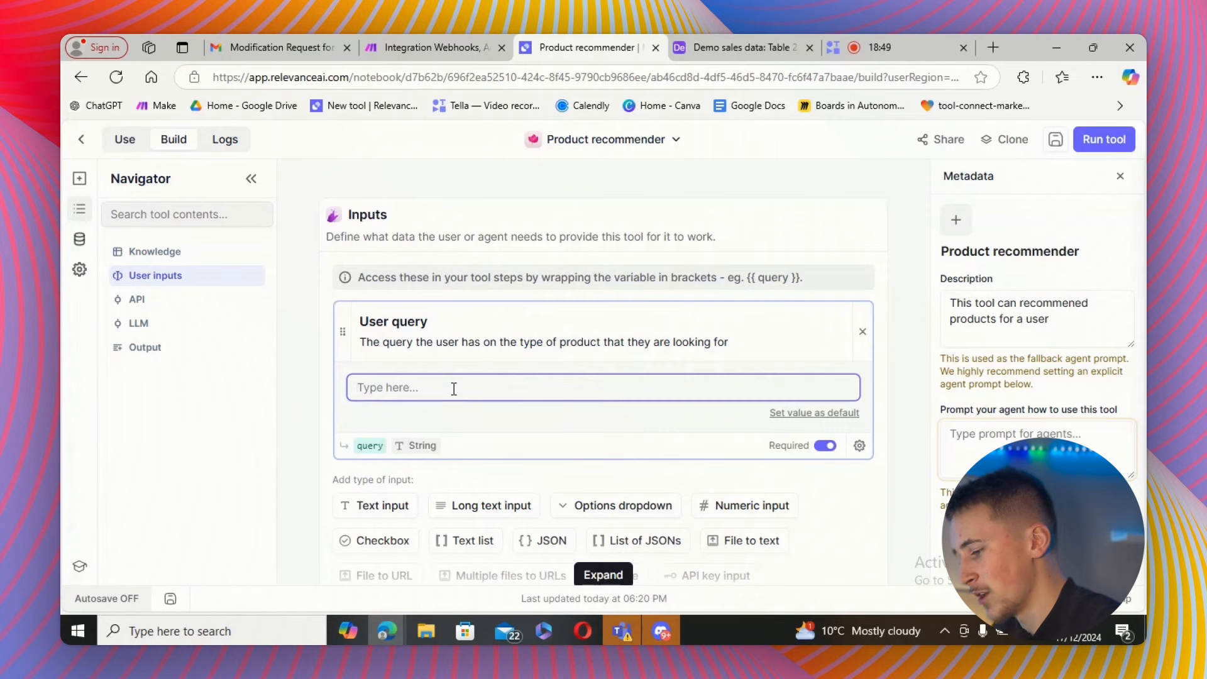
pyautogui.write('i want a hat')
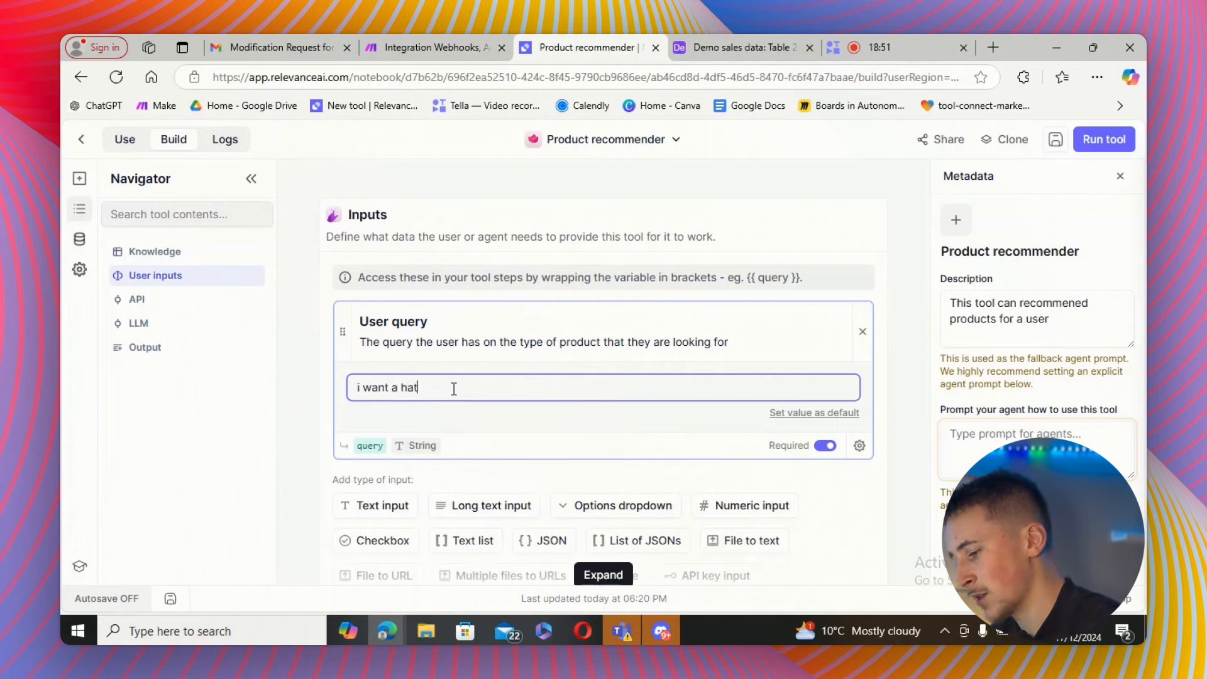
pyautogui.write(' iic')
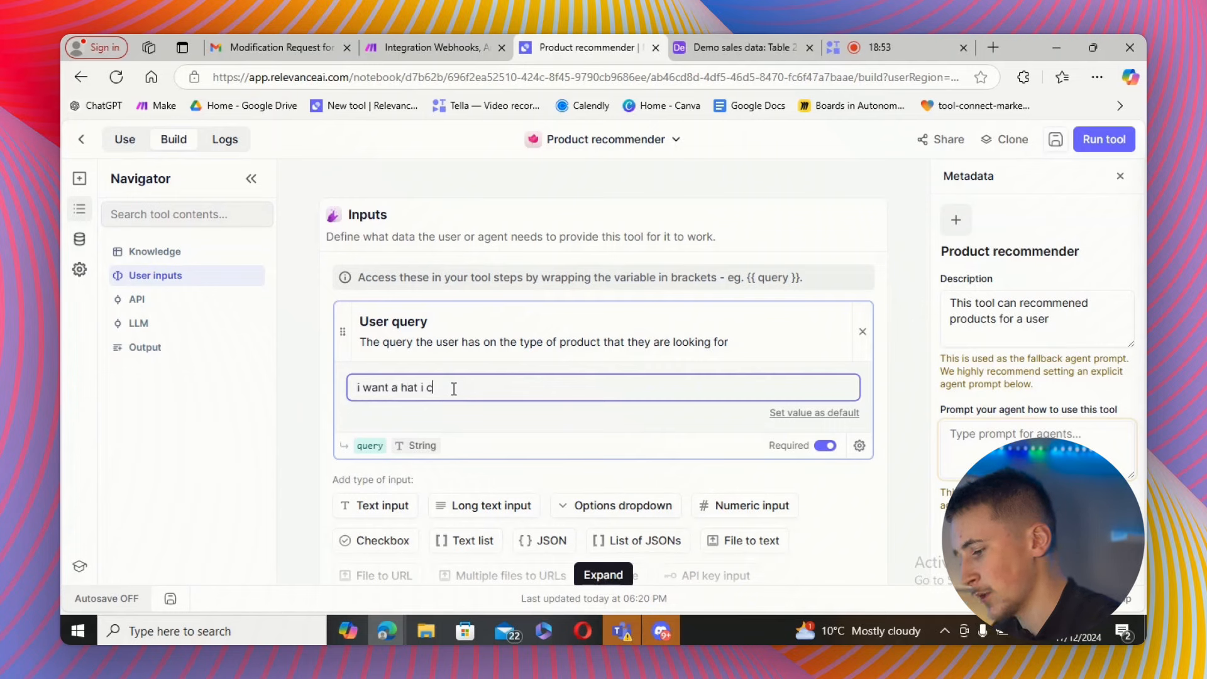
pyautogui.write('an wear in the summer')
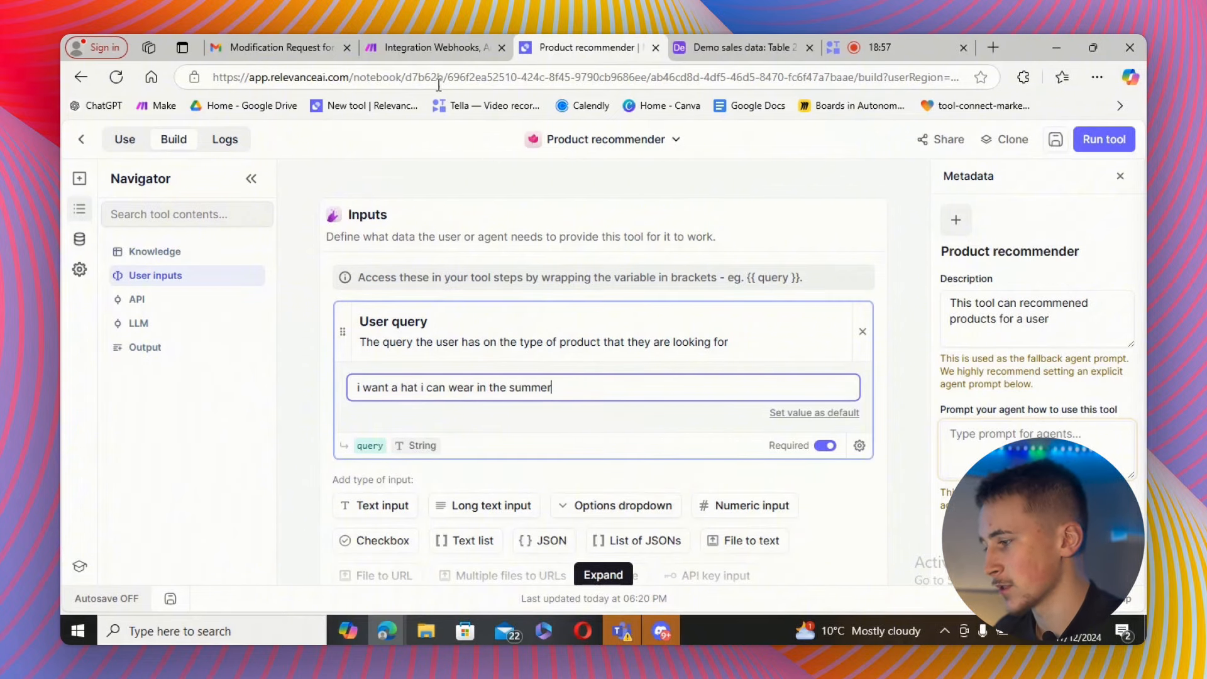
# Start the Make scenario listening for data, then run the Product recommender tool with the test query.
pyautogui.click(433, 47)
pyautogui.click(187, 556)
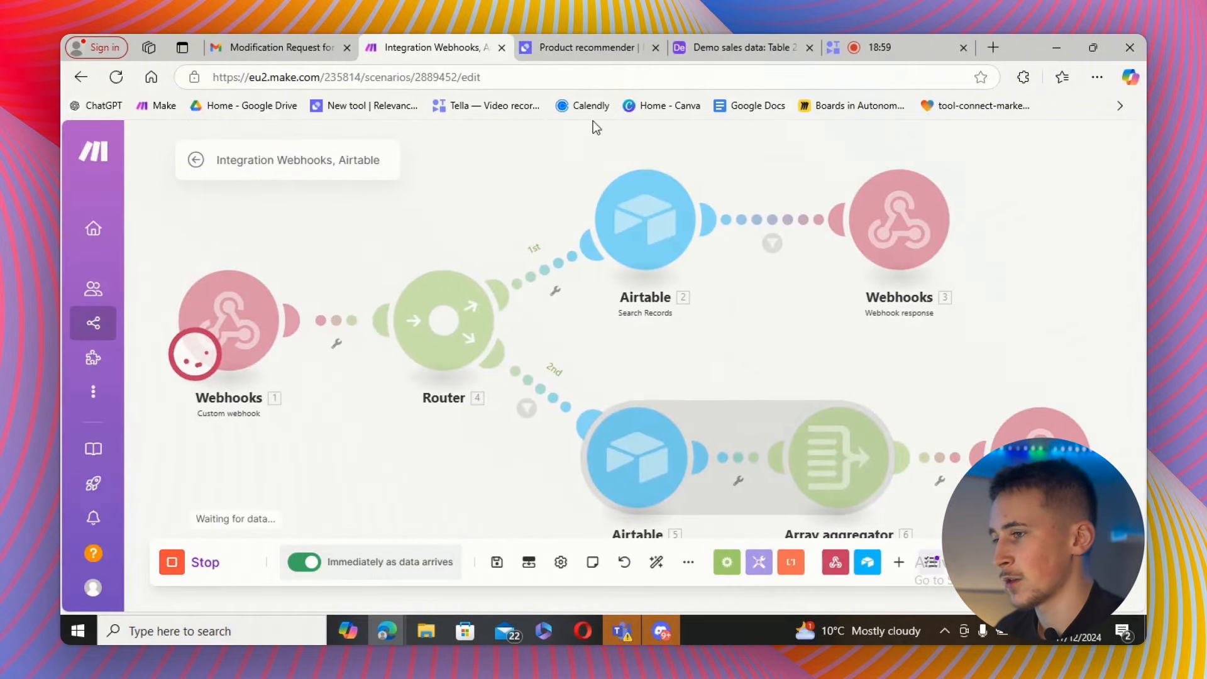
pyautogui.click(582, 48)
pyautogui.click(1104, 139)
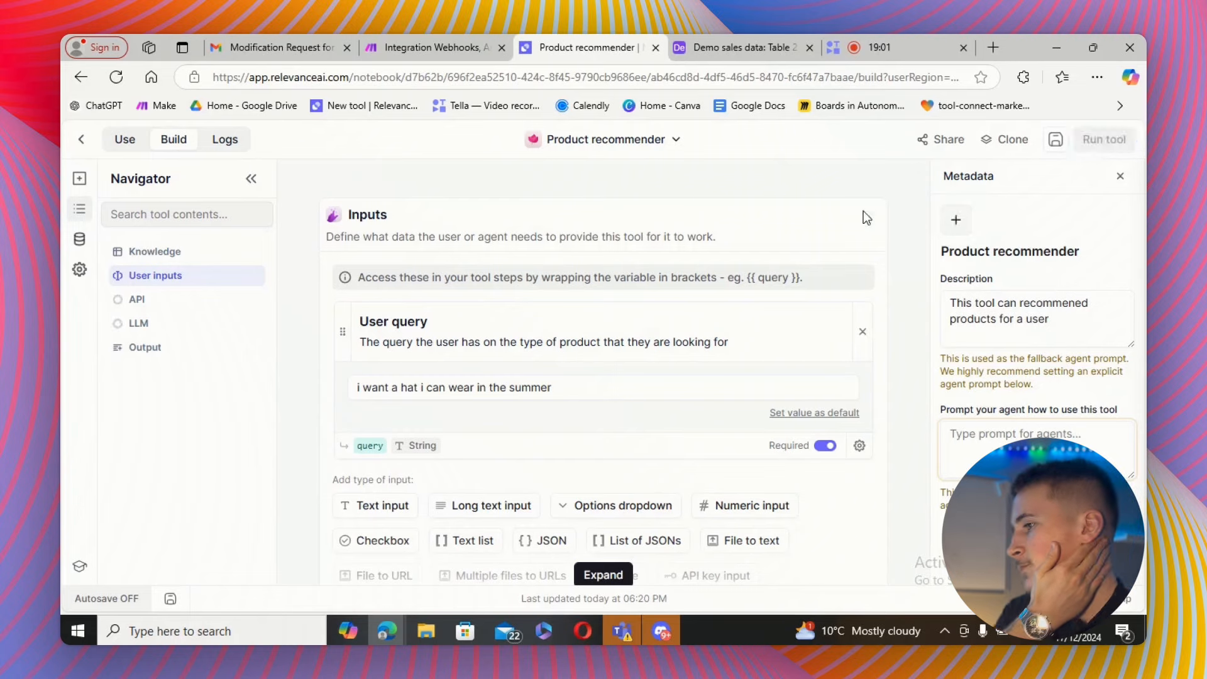
# Inspect the filter condition on the Make router's first route and close it.
pyautogui.click(428, 49)
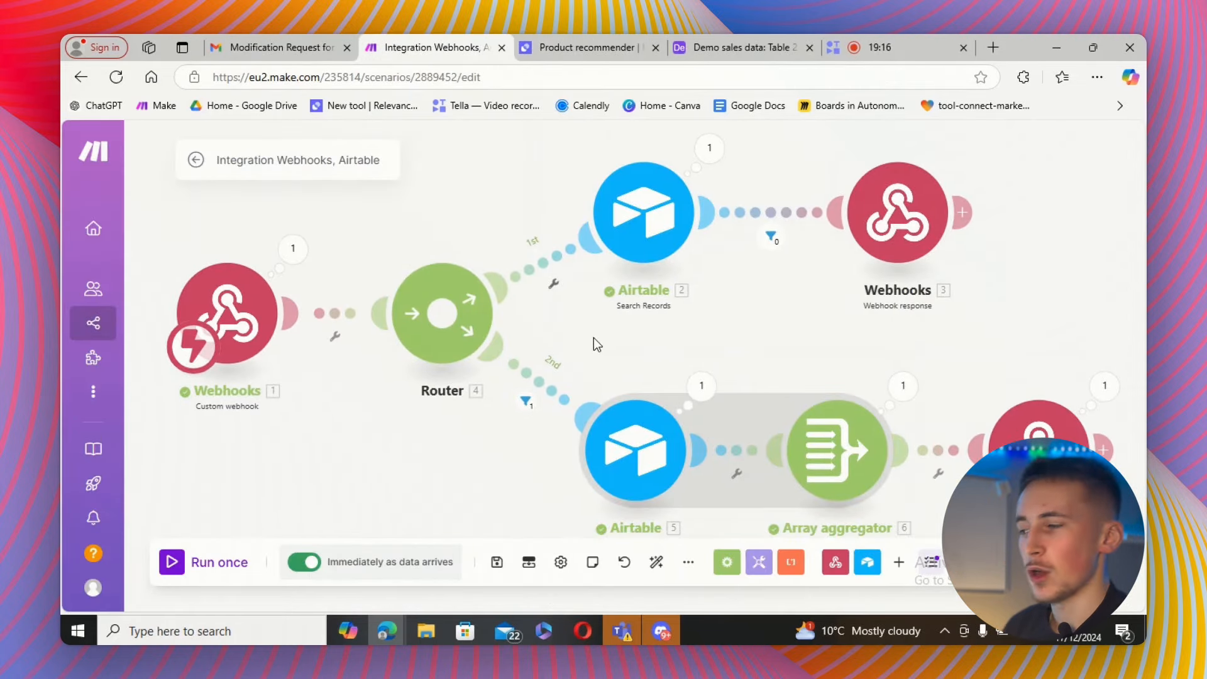
pyautogui.moveTo(594, 337); pyautogui.dragTo(623, 339)
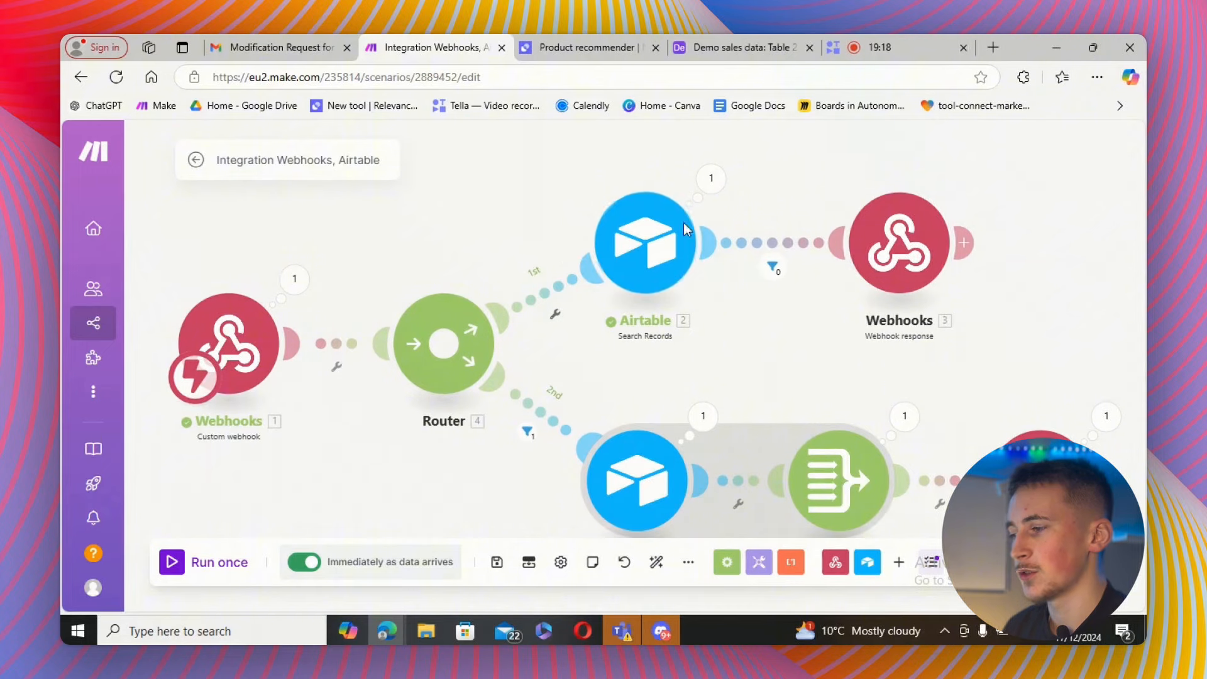
pyautogui.click(555, 317)
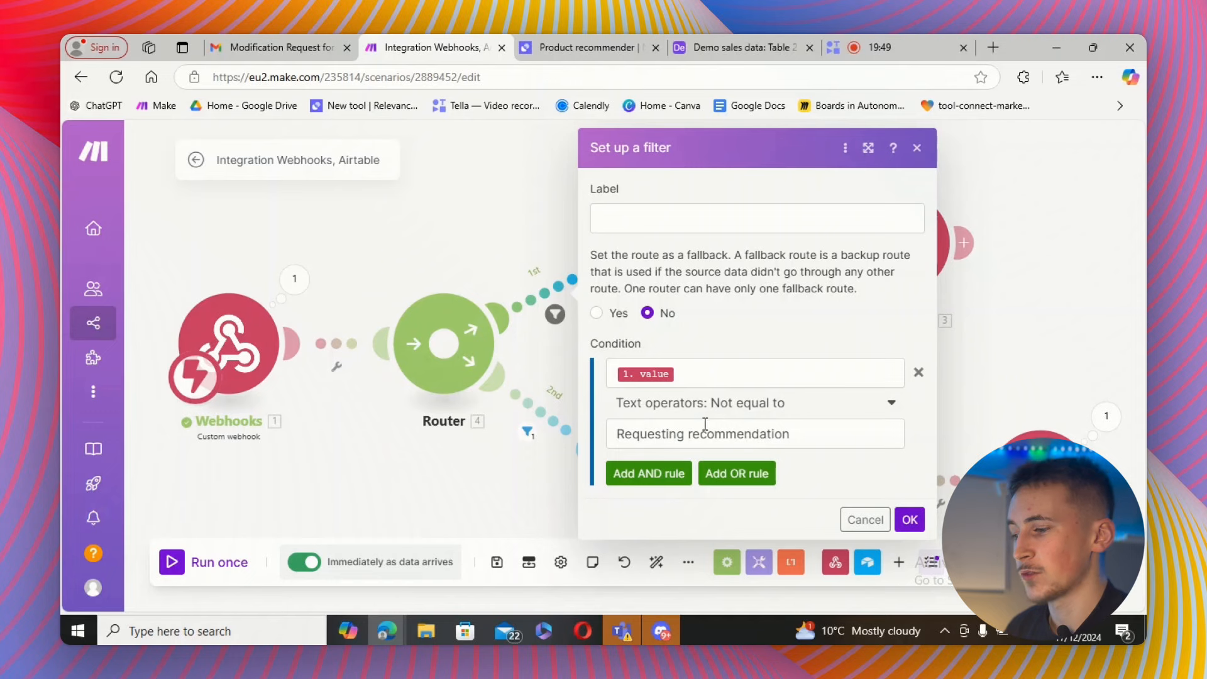
pyautogui.click(910, 520)
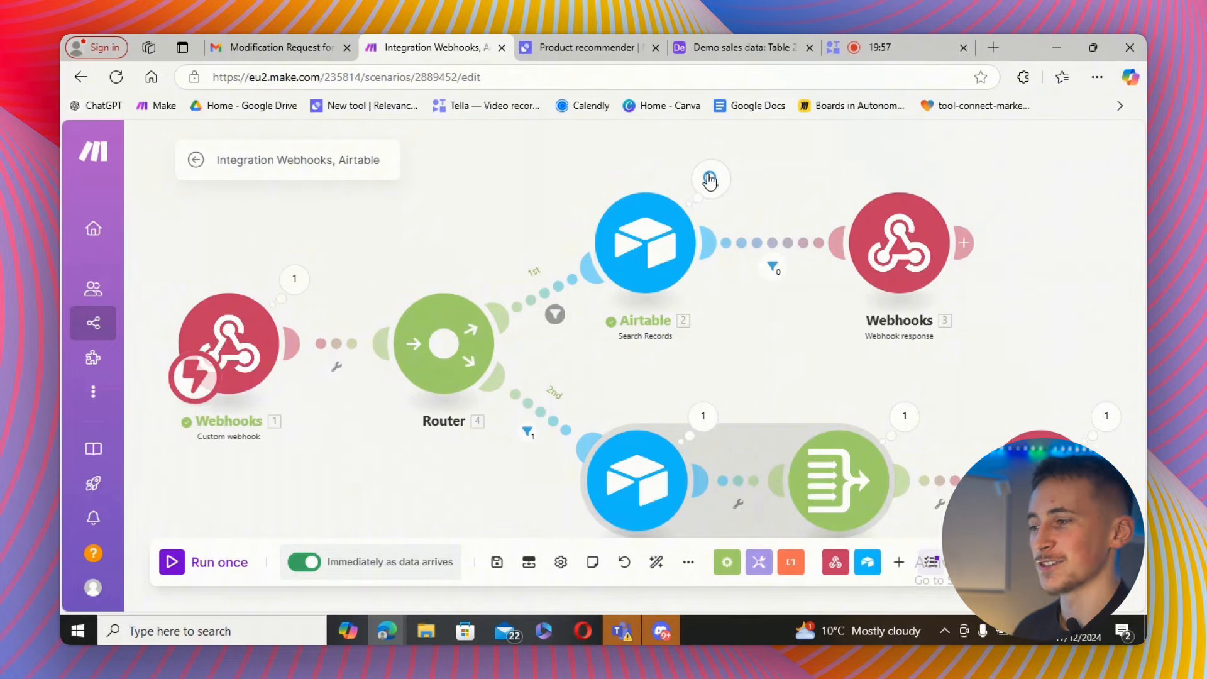
# Review the tool run's API response body table, LLM answer and final tool output.
pyautogui.click(572, 44)
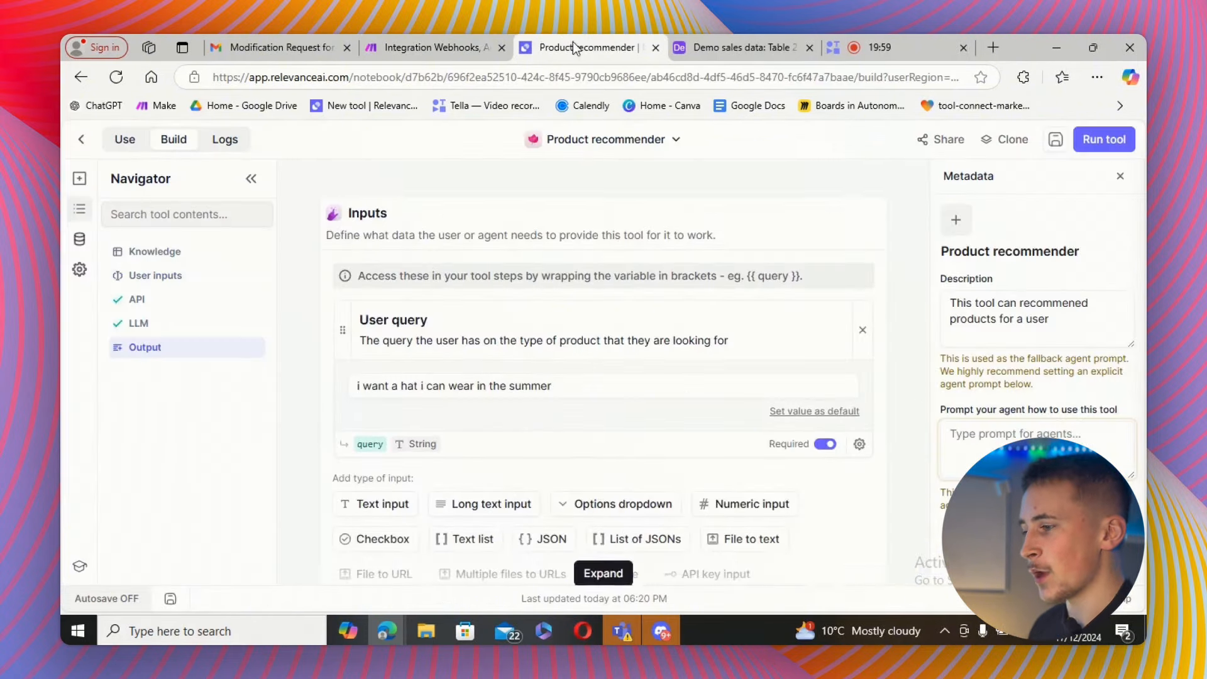
pyautogui.scroll(-3, 656, 321)
pyautogui.scroll(10, 655, 311)
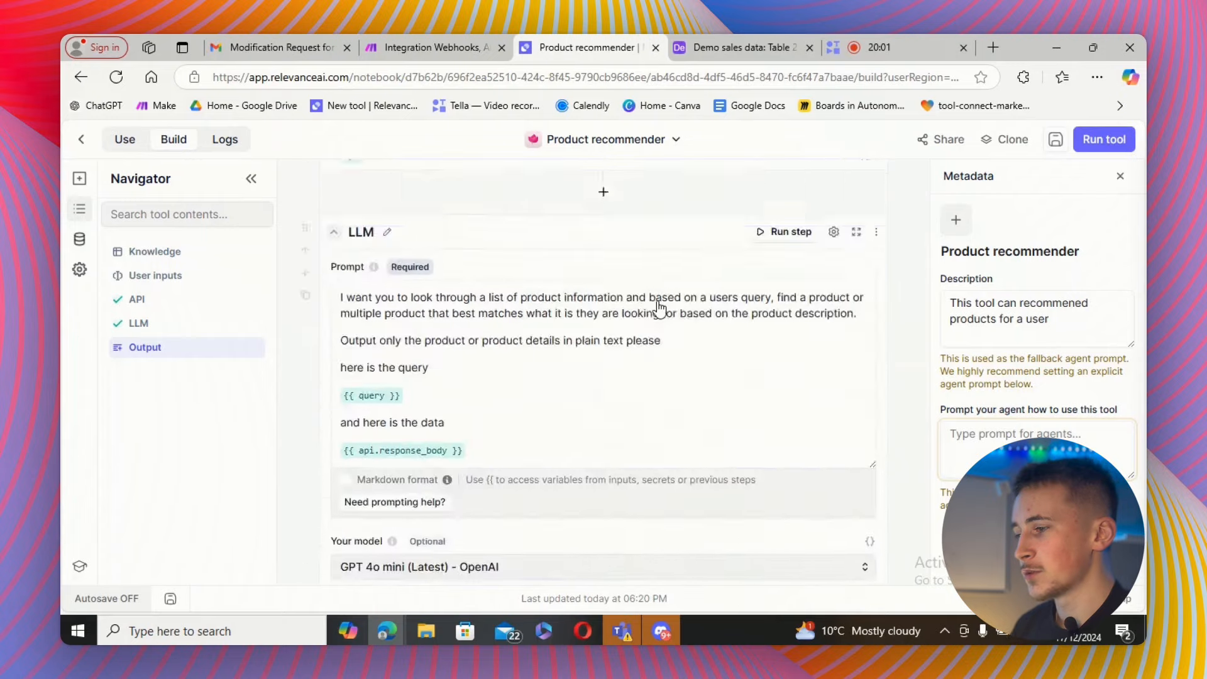
pyautogui.click(603, 404)
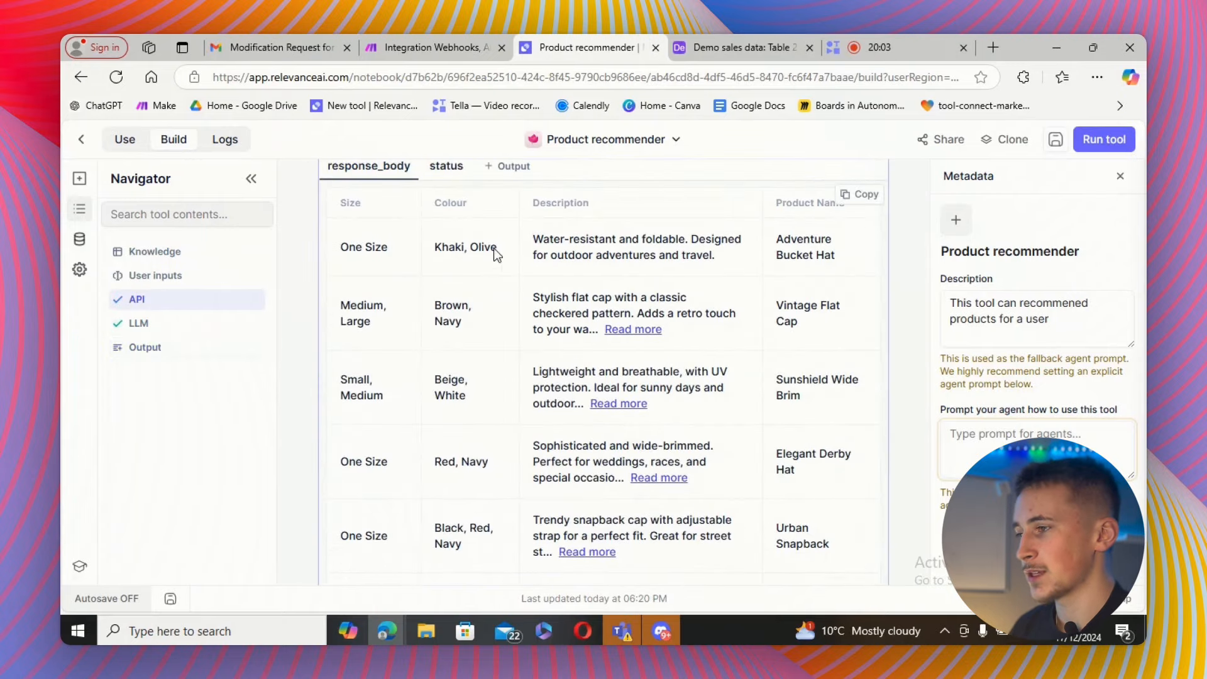
pyautogui.click(700, 50)
pyautogui.click(606, 54)
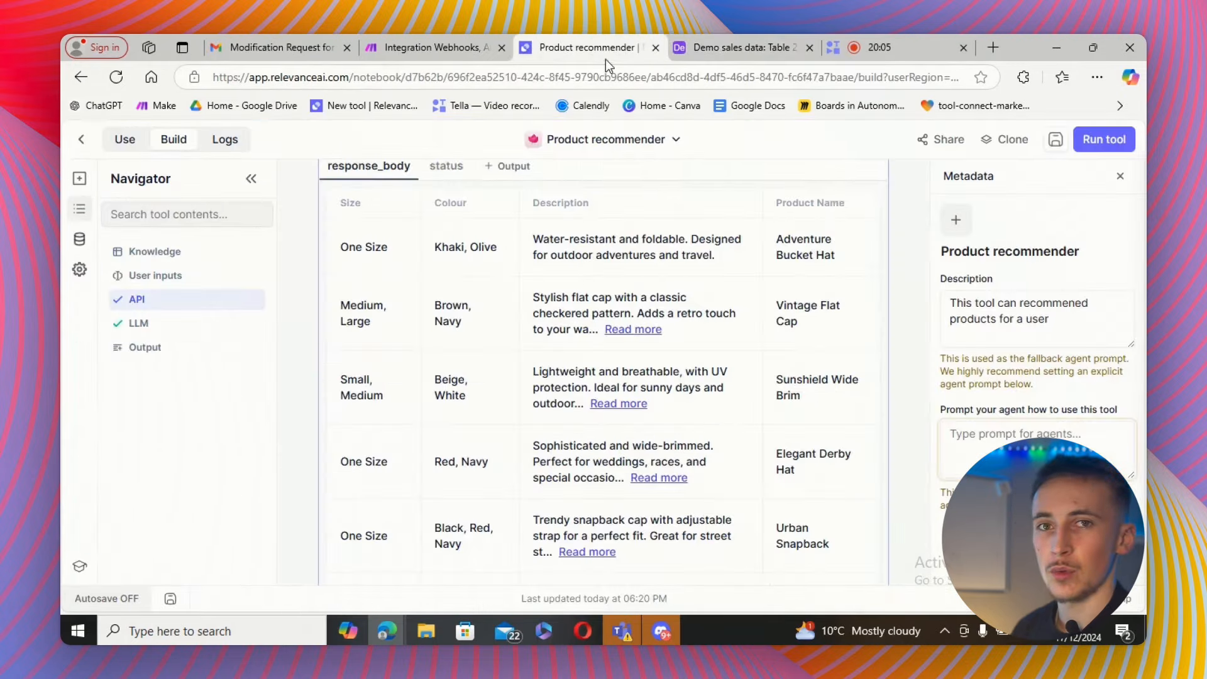
pyautogui.scroll(-8, 573, 271)
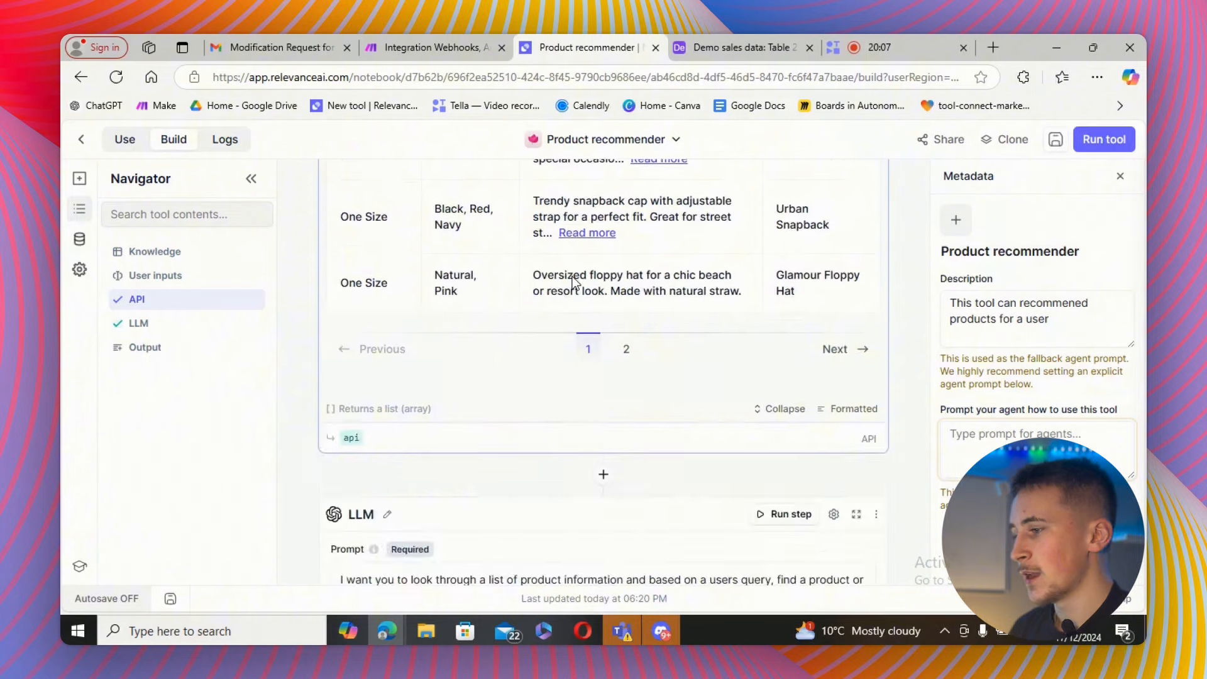
pyautogui.scroll(-4, 572, 286)
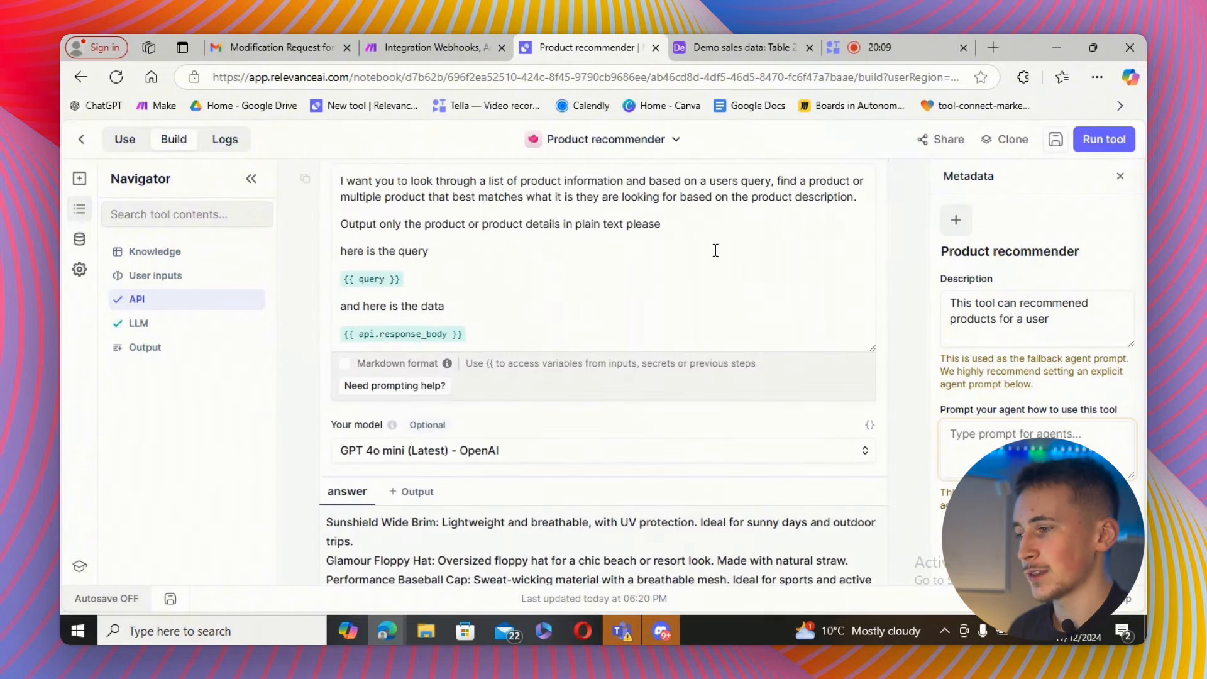
pyautogui.scroll(15, 715, 250)
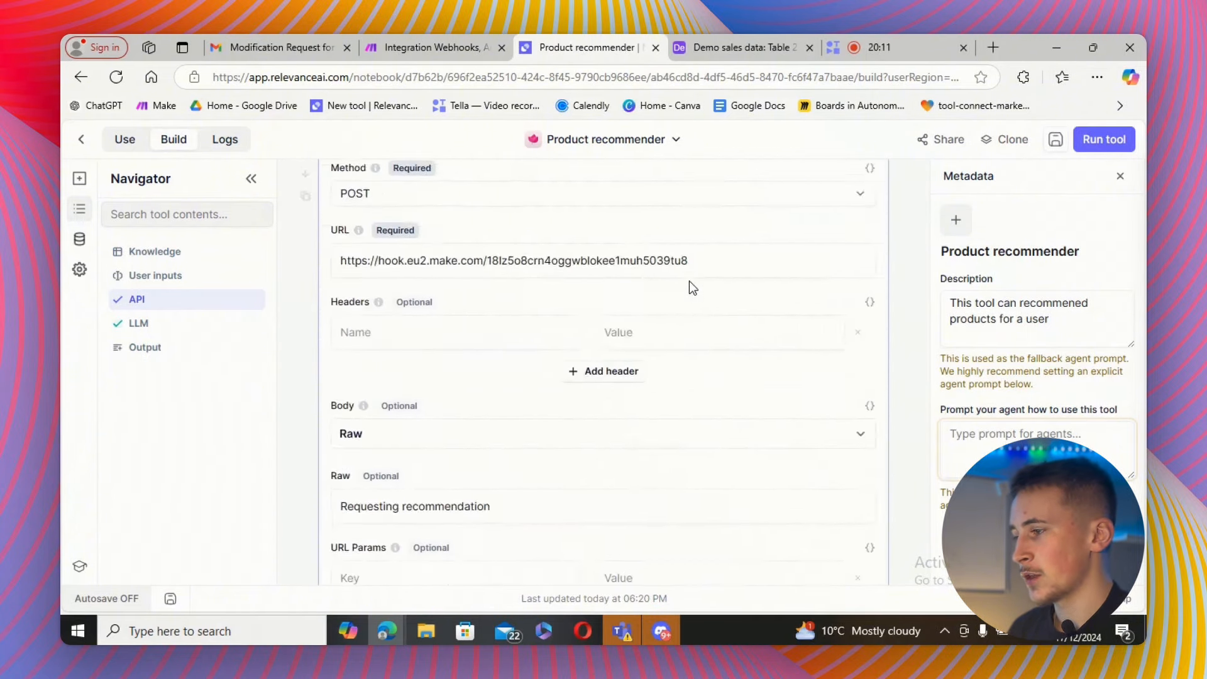
pyautogui.scroll(8, 692, 286)
pyautogui.scroll(-6, 579, 310)
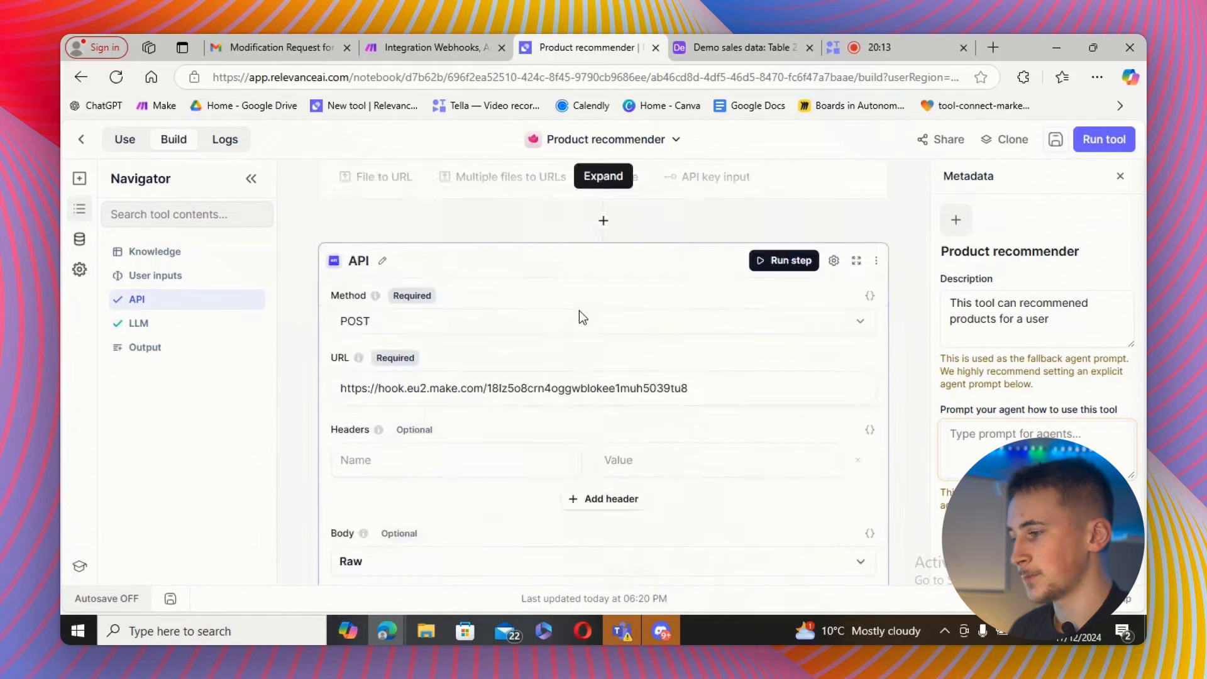
pyautogui.scroll(-14, 579, 311)
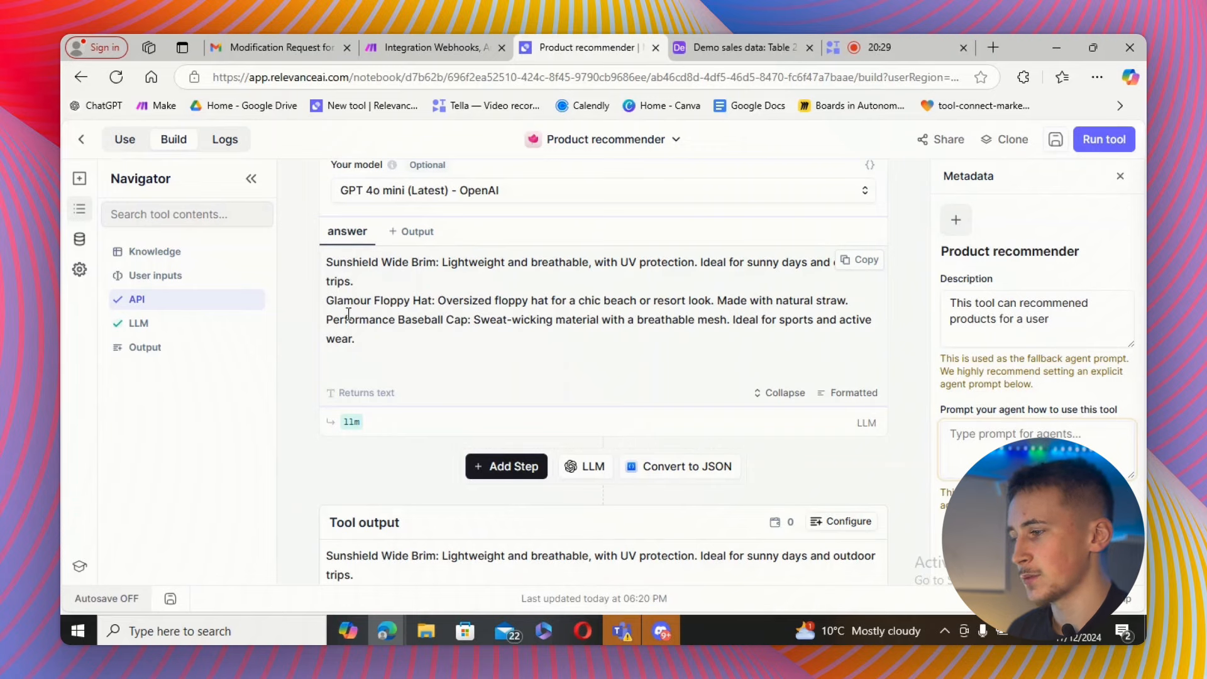
pyautogui.scroll(-3, 475, 356)
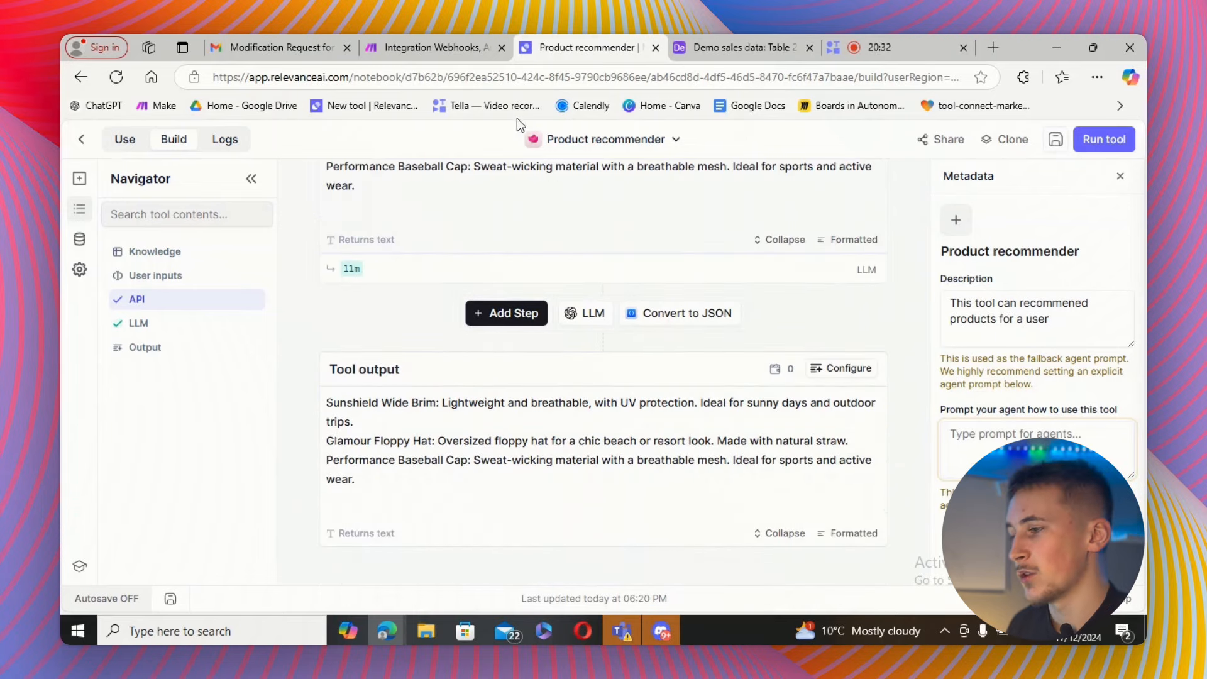
# Compare the recommended hats against product descriptions in the Airtable product table.
pyautogui.click(705, 49)
pyautogui.doubleClick(531, 266)
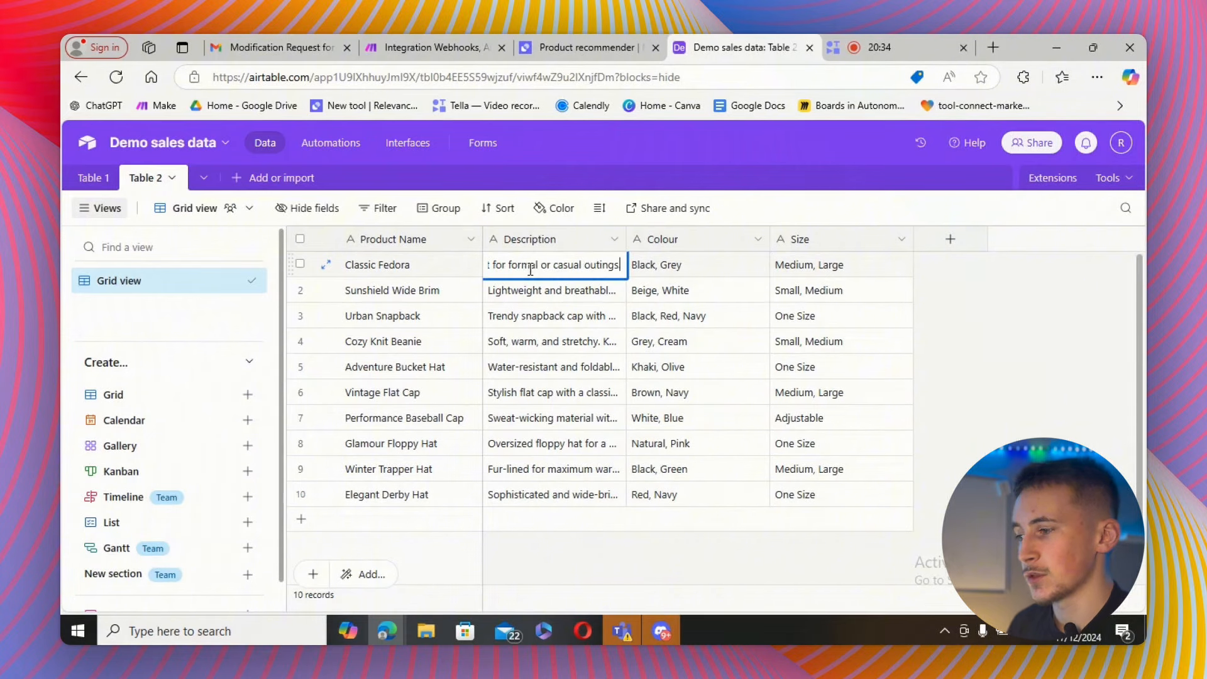
pyautogui.moveTo(622, 267); pyautogui.dragTo(495, 265)
pyautogui.click(613, 390)
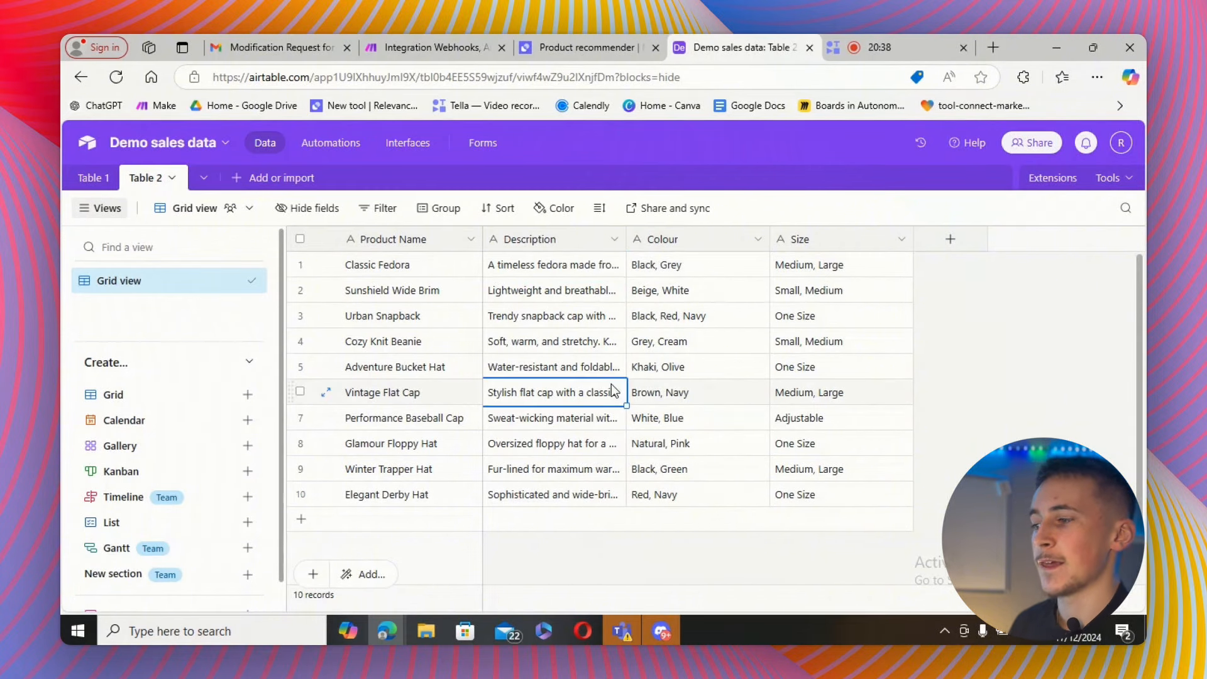
pyautogui.click(585, 342)
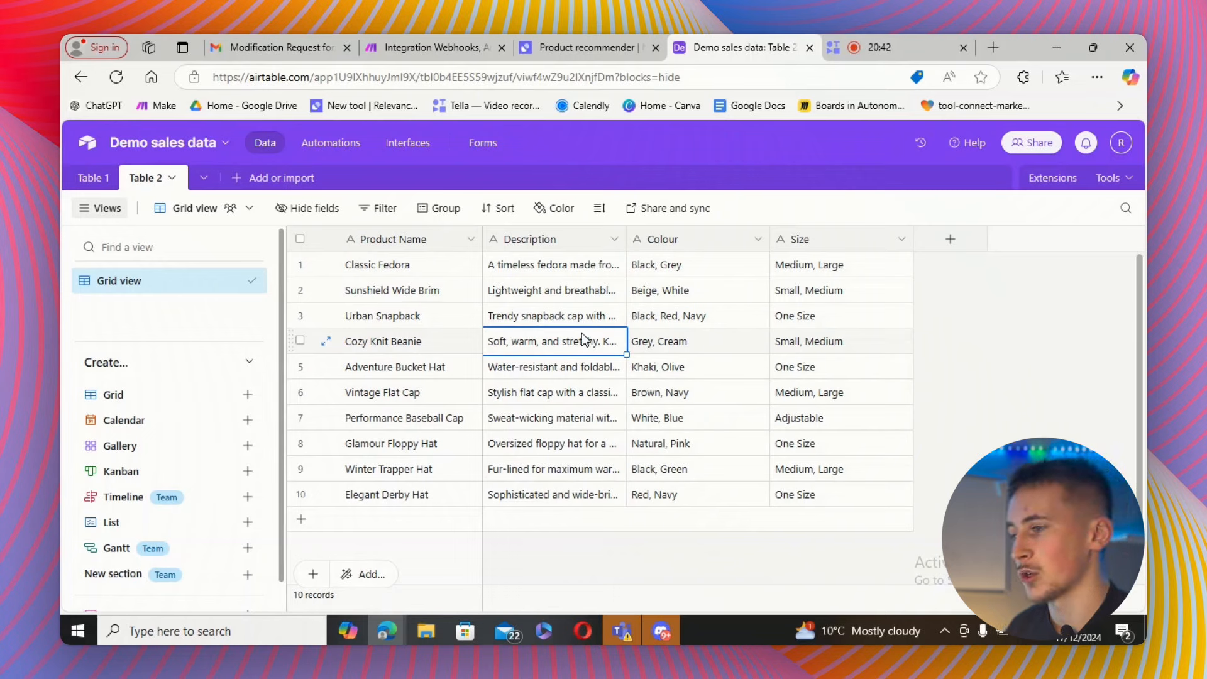
pyautogui.click(968, 346)
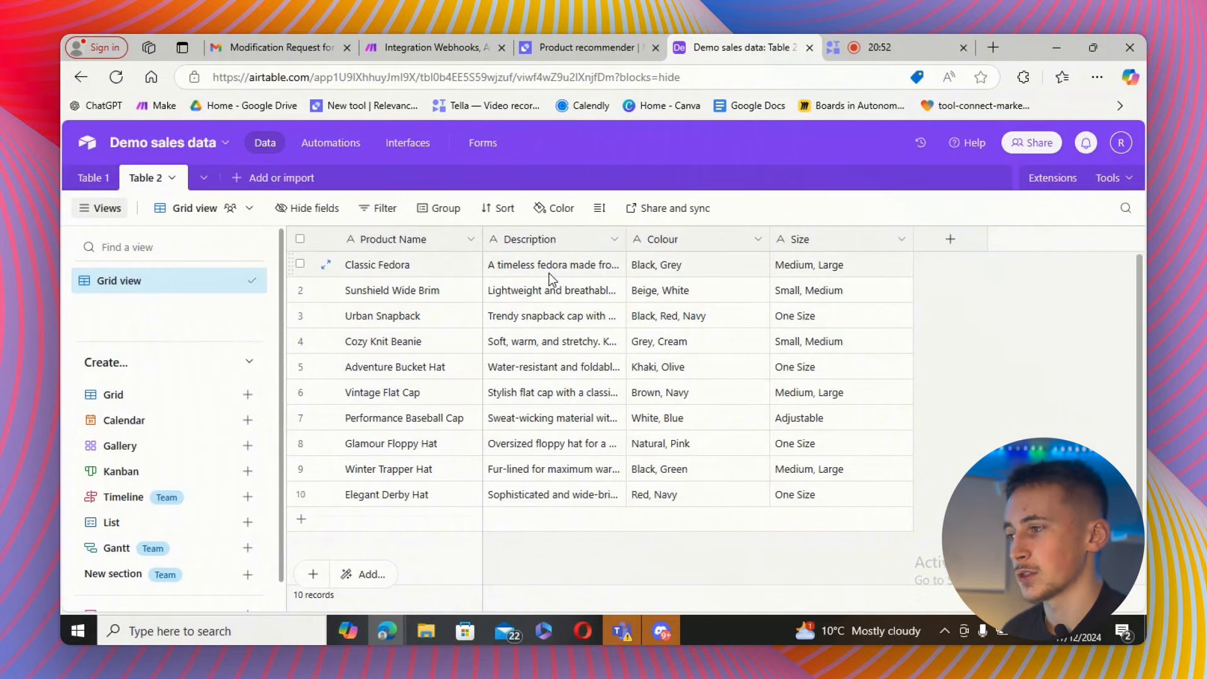
pyautogui.click(586, 42)
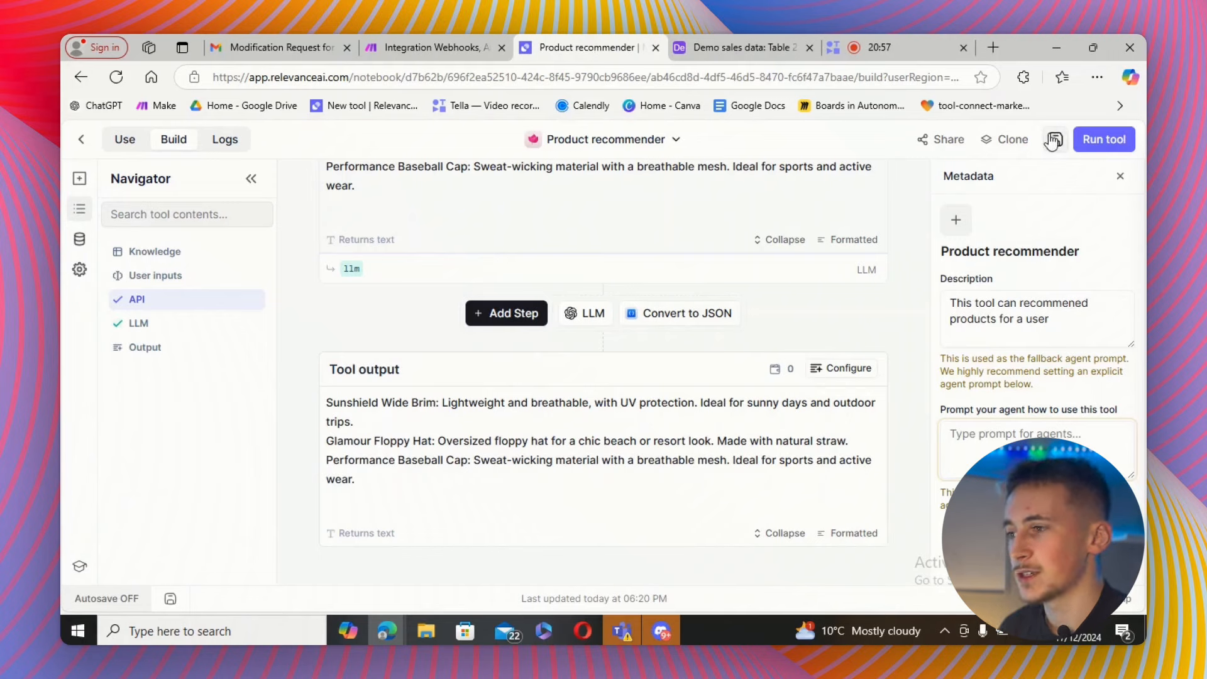
# Save the Product recommender tool and return to the tools list.
pyautogui.click(1055, 140)
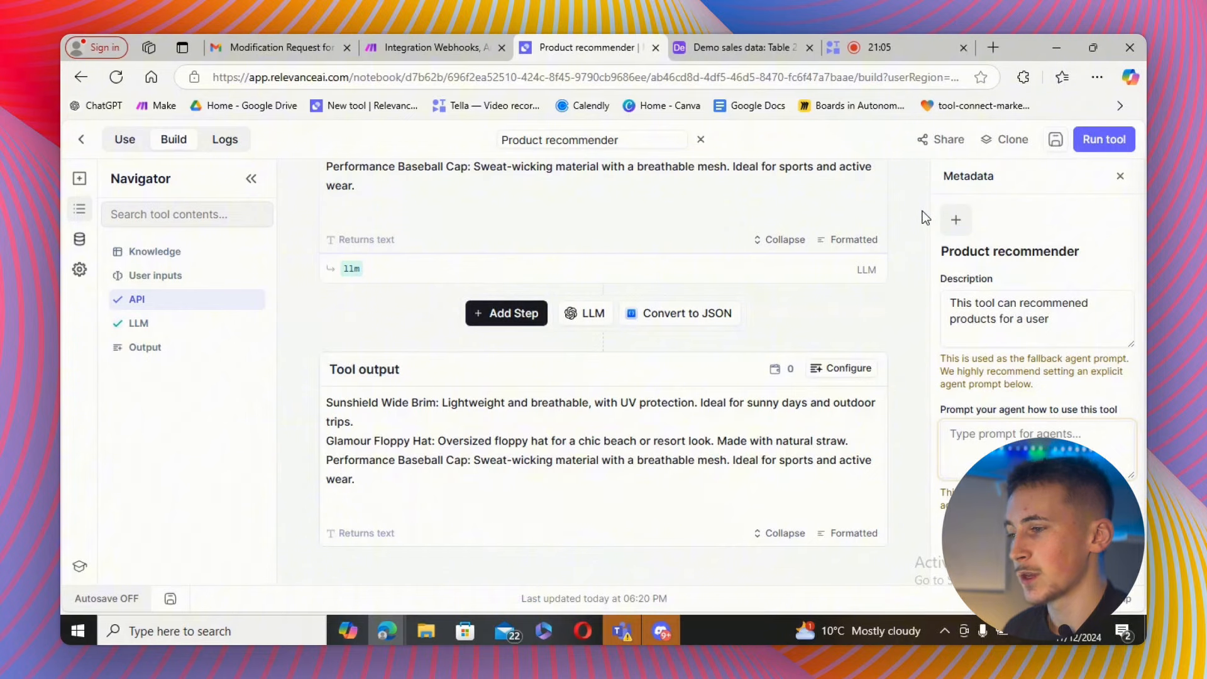
pyautogui.click(1054, 140)
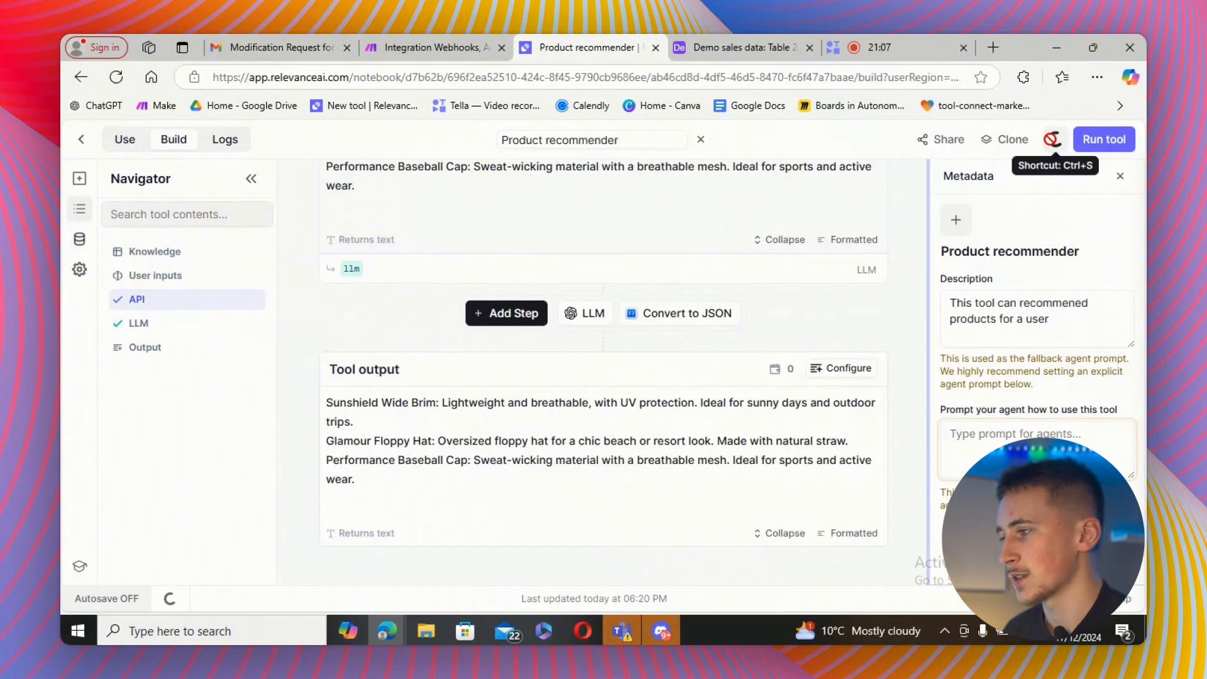
pyautogui.click(80, 140)
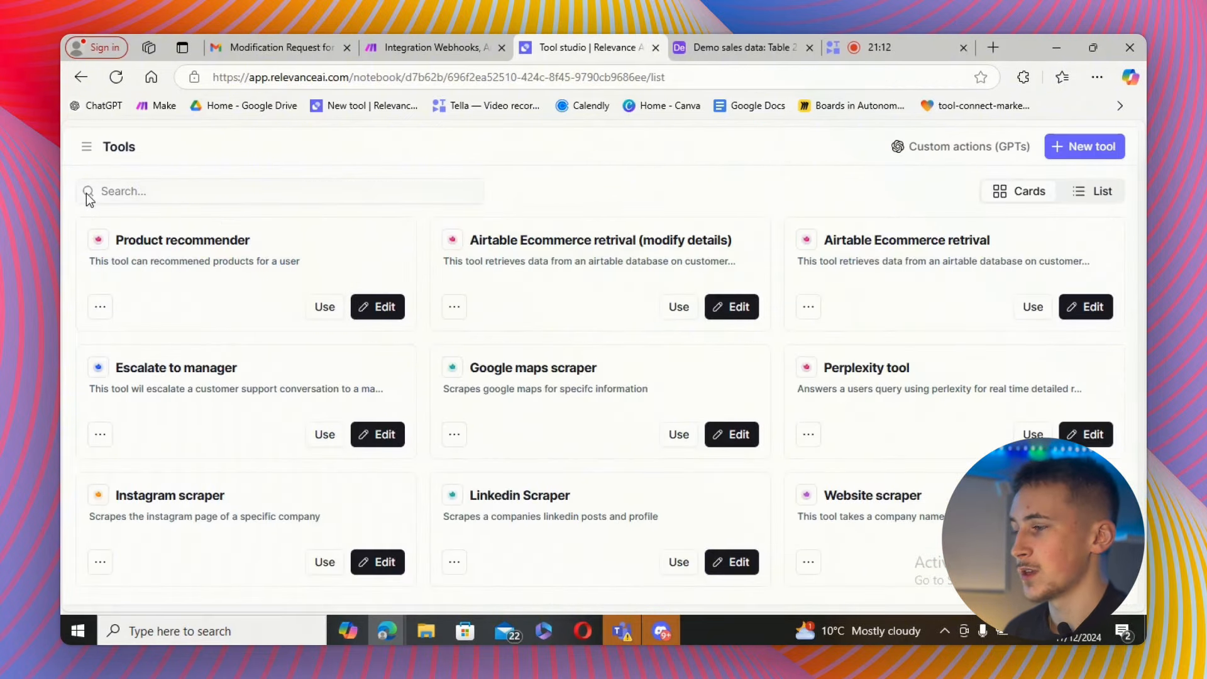
# Open the customer support agent's settings, check its tools, and change 'tool...' to 'tools...' in the core instructions.
pyautogui.click(86, 149)
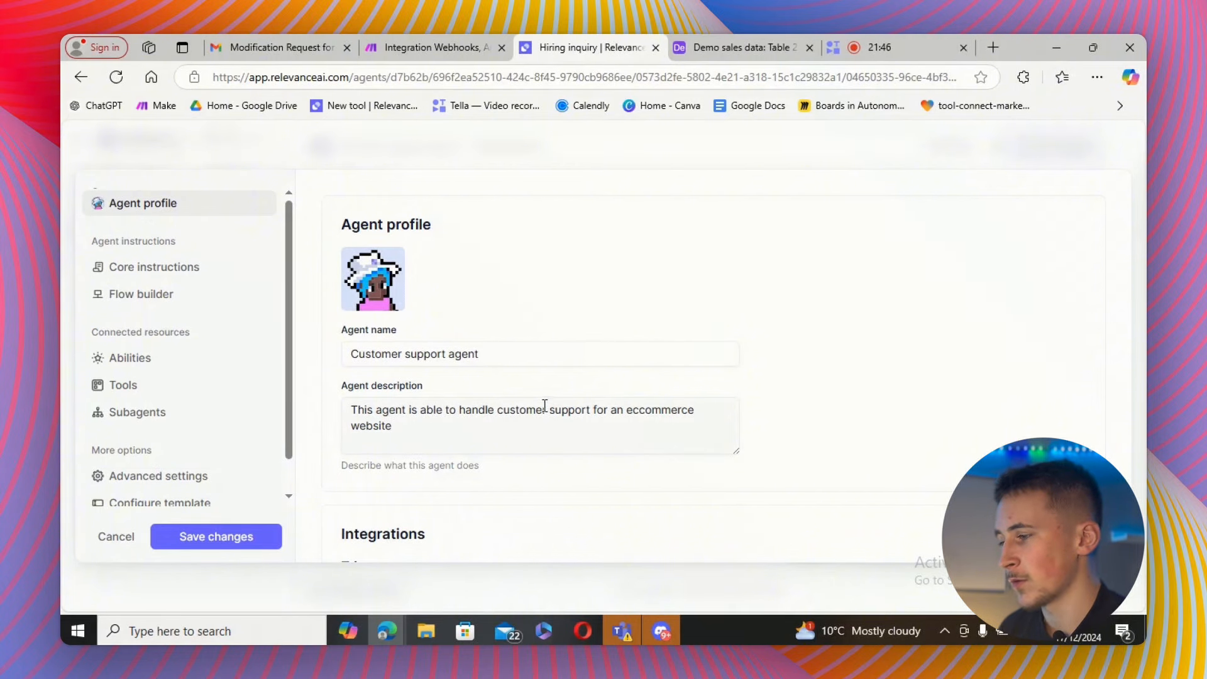
pyautogui.click(146, 382)
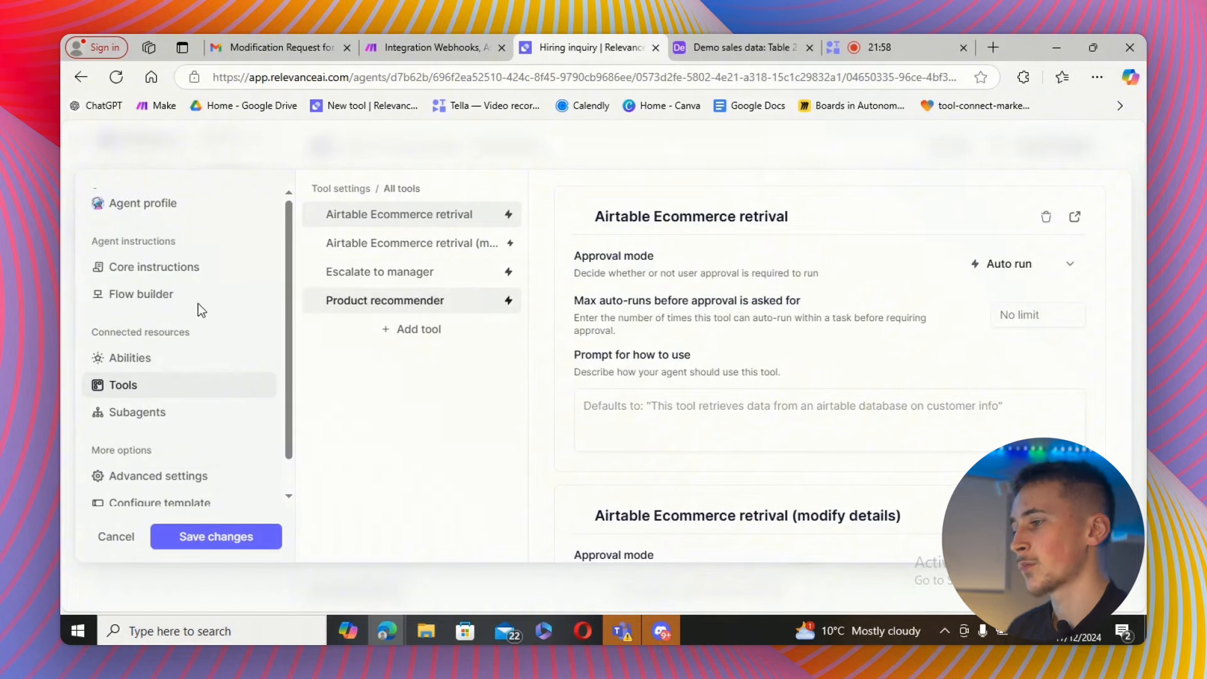
pyautogui.click(152, 268)
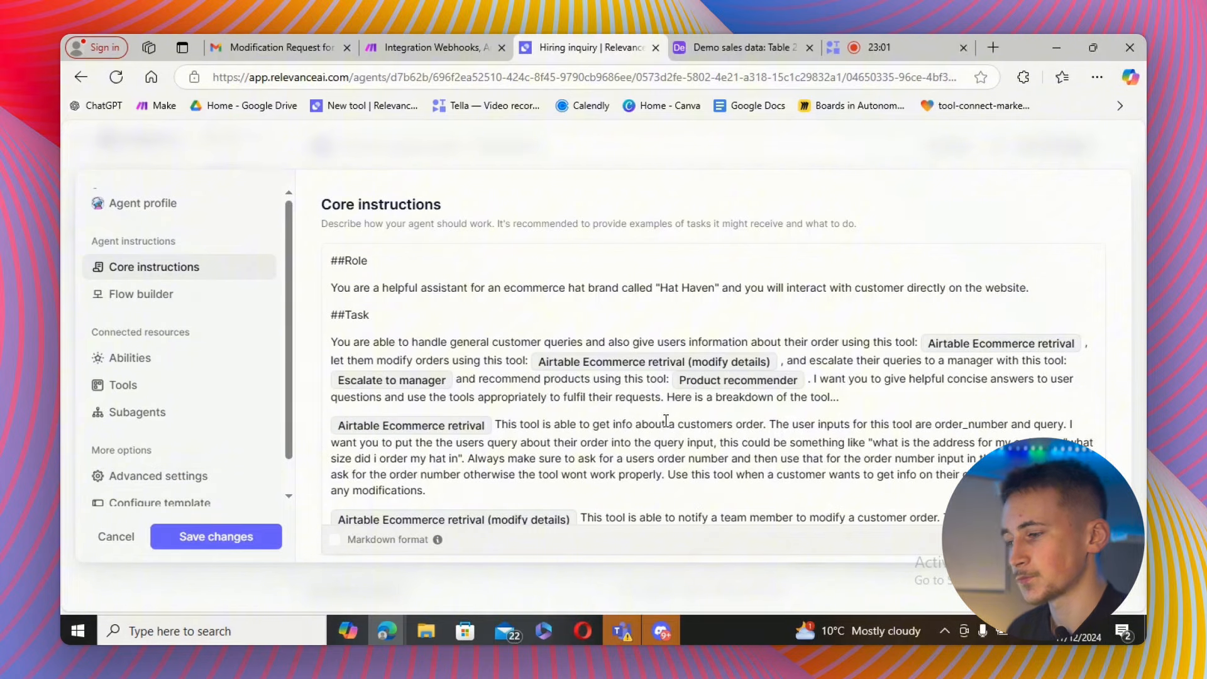
pyautogui.click(833, 397)
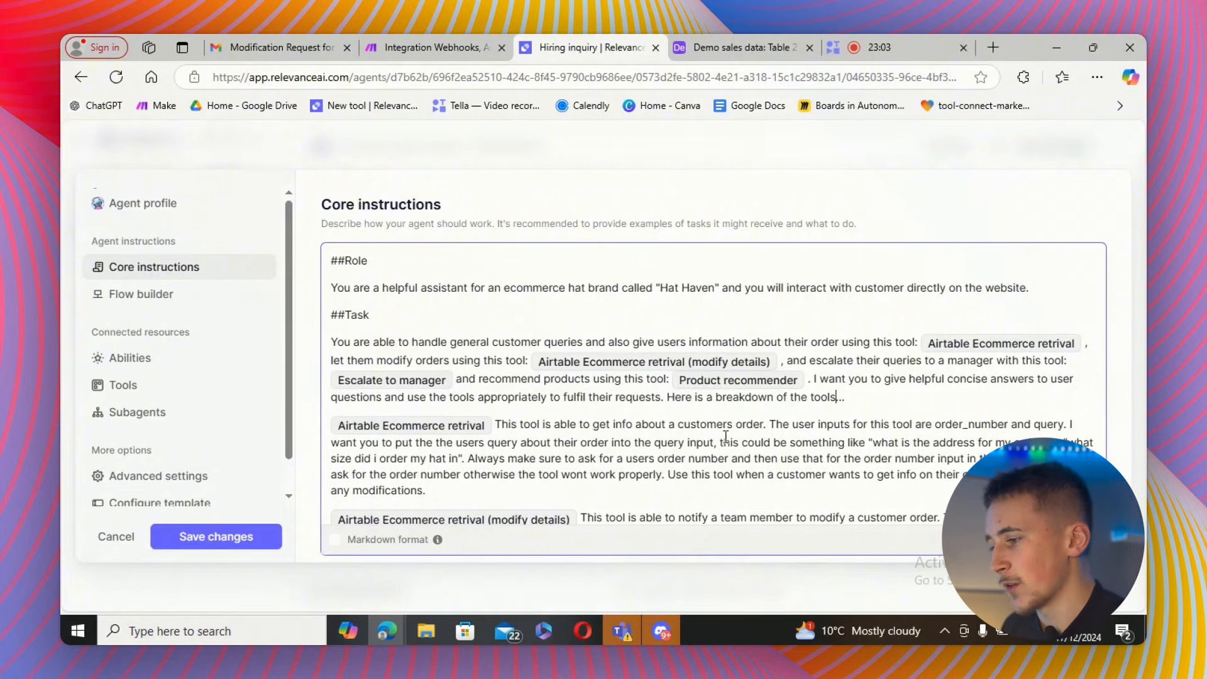
pyautogui.write('s..')
# Read through the rest of the core instructions and save the agent changes.
pyautogui.scroll(-2, 463, 354)
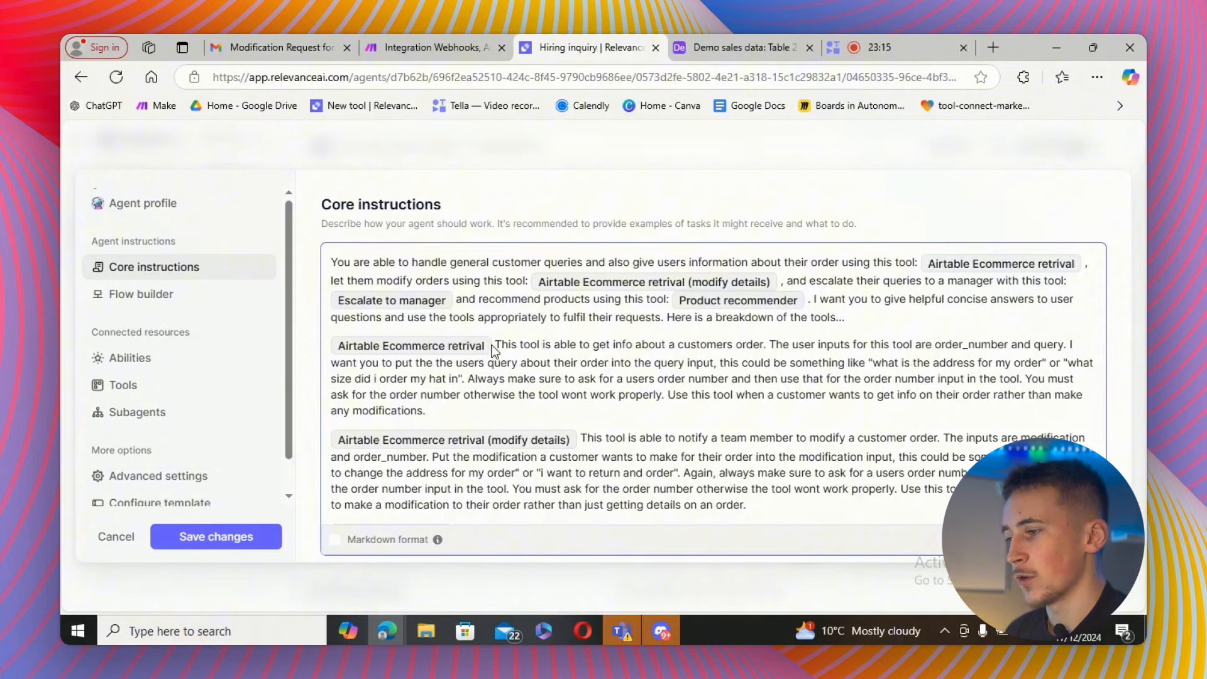
pyautogui.click(605, 368)
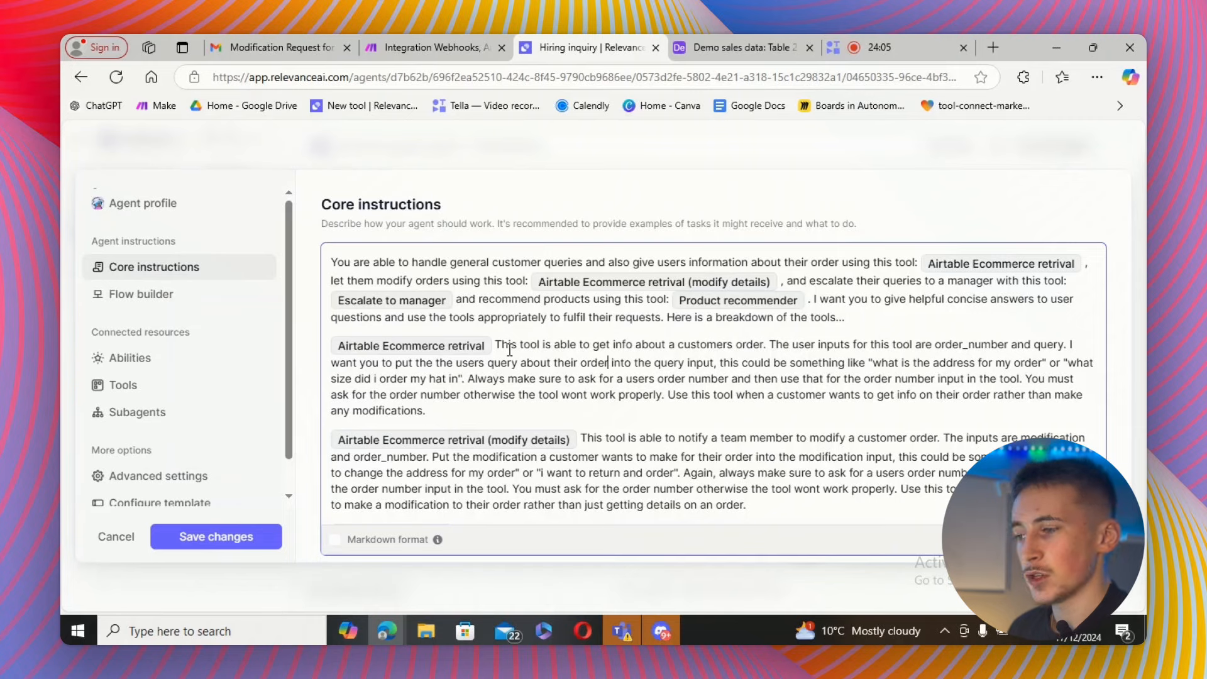
pyautogui.scroll(-1, 560, 385)
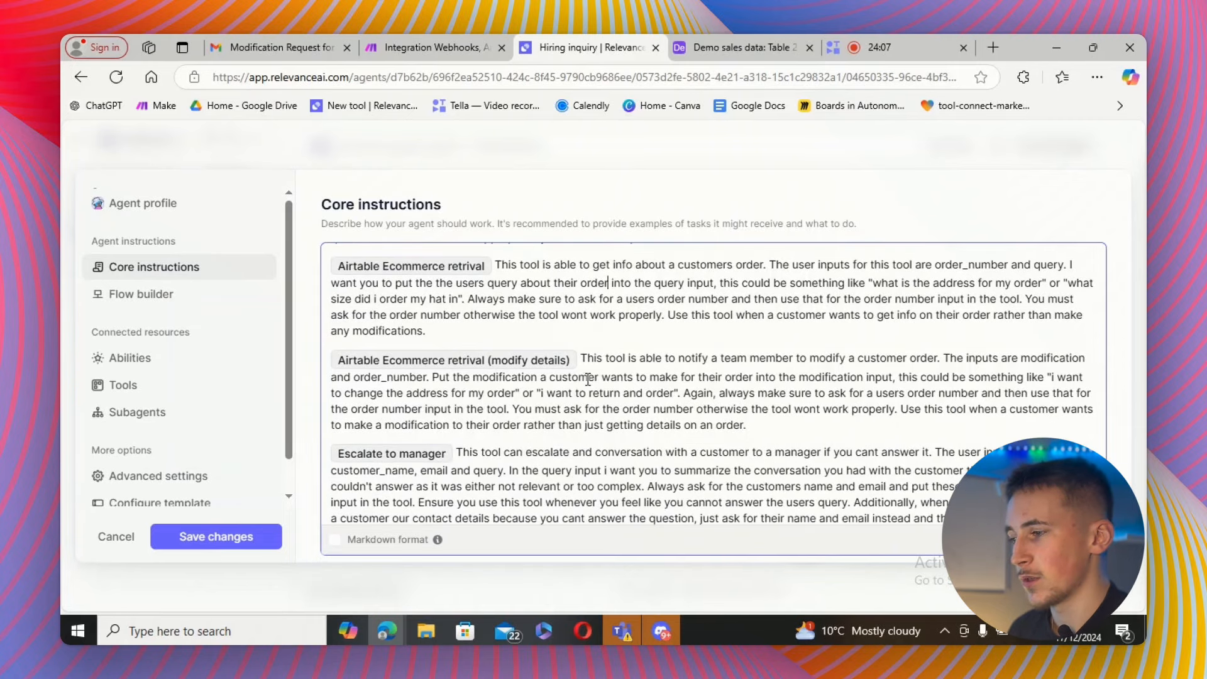
pyautogui.scroll(-1, 613, 388)
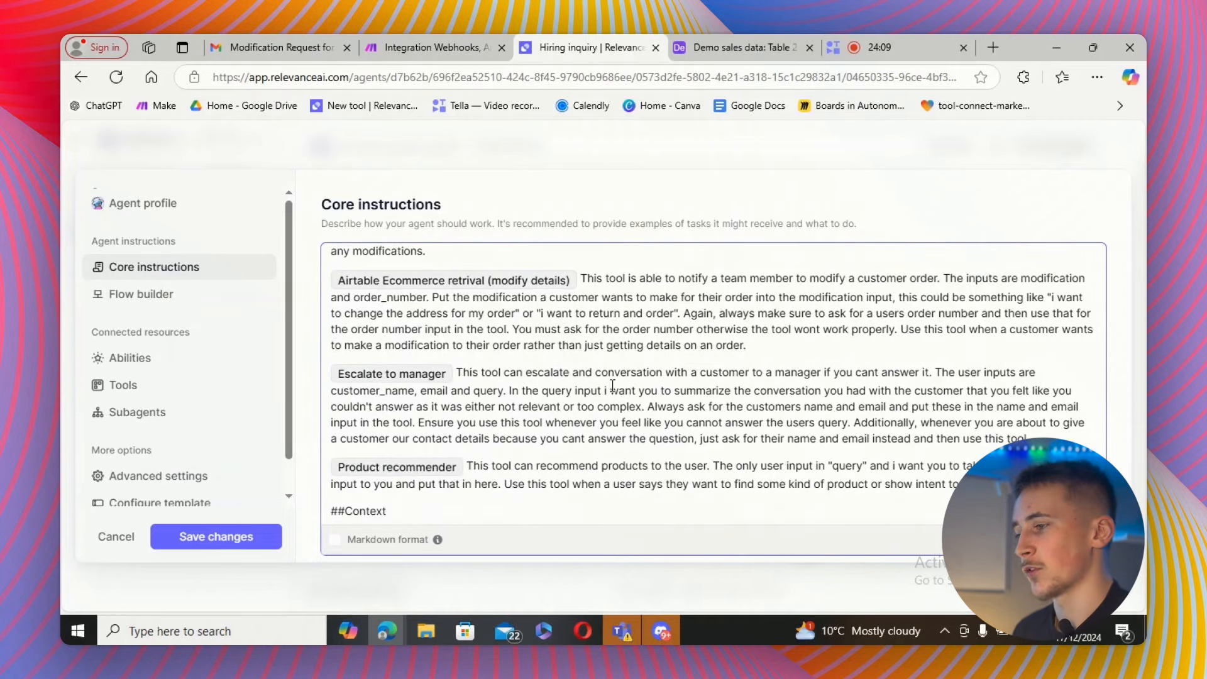
pyautogui.scroll(-2, 607, 365)
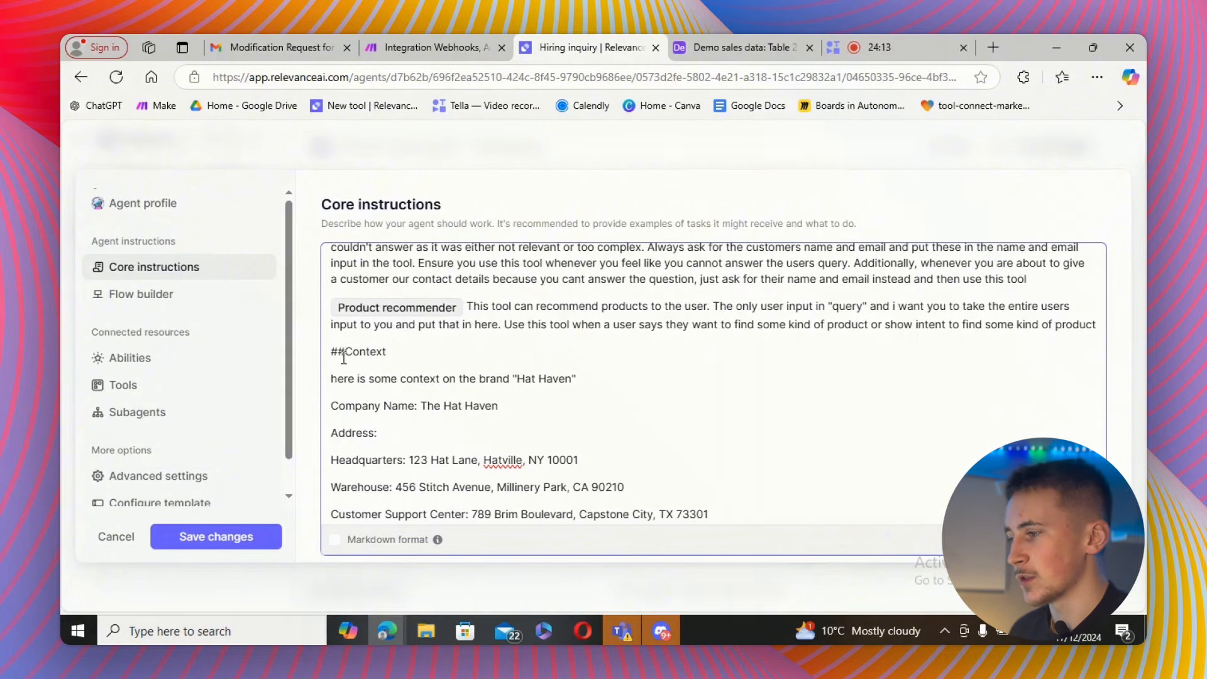
pyautogui.scroll(-1, 453, 392)
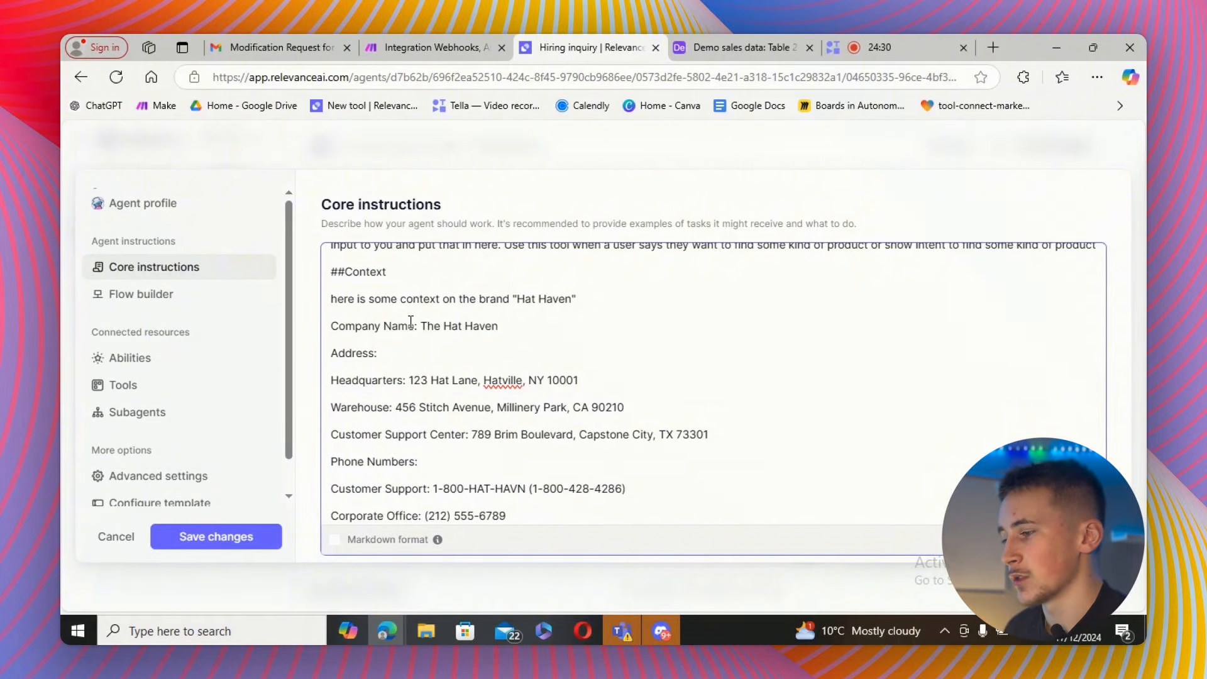
pyautogui.scroll(-5, 421, 340)
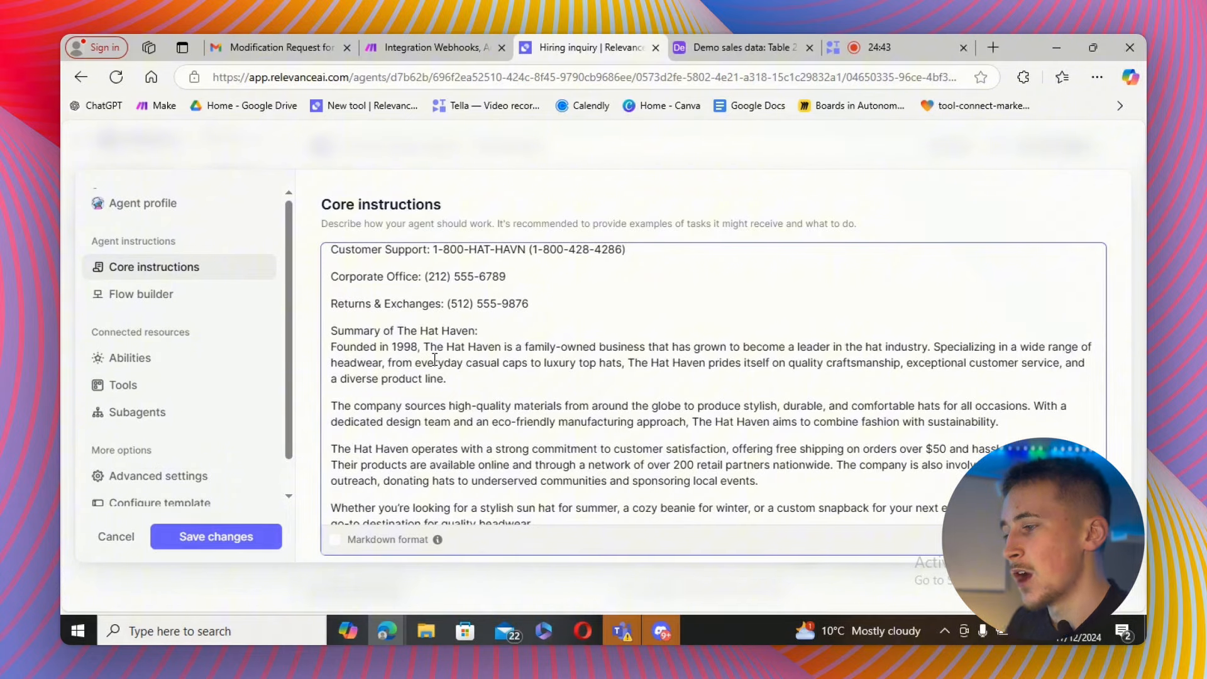
pyautogui.scroll(10, 440, 342)
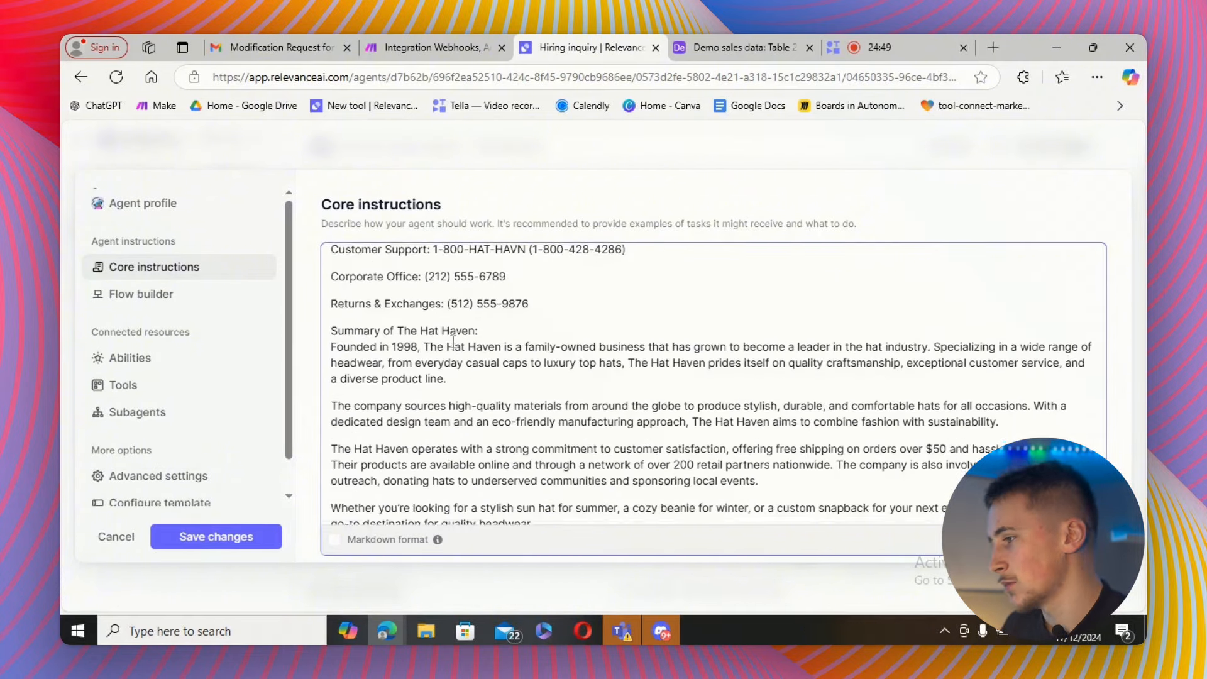
pyautogui.scroll(3, 453, 342)
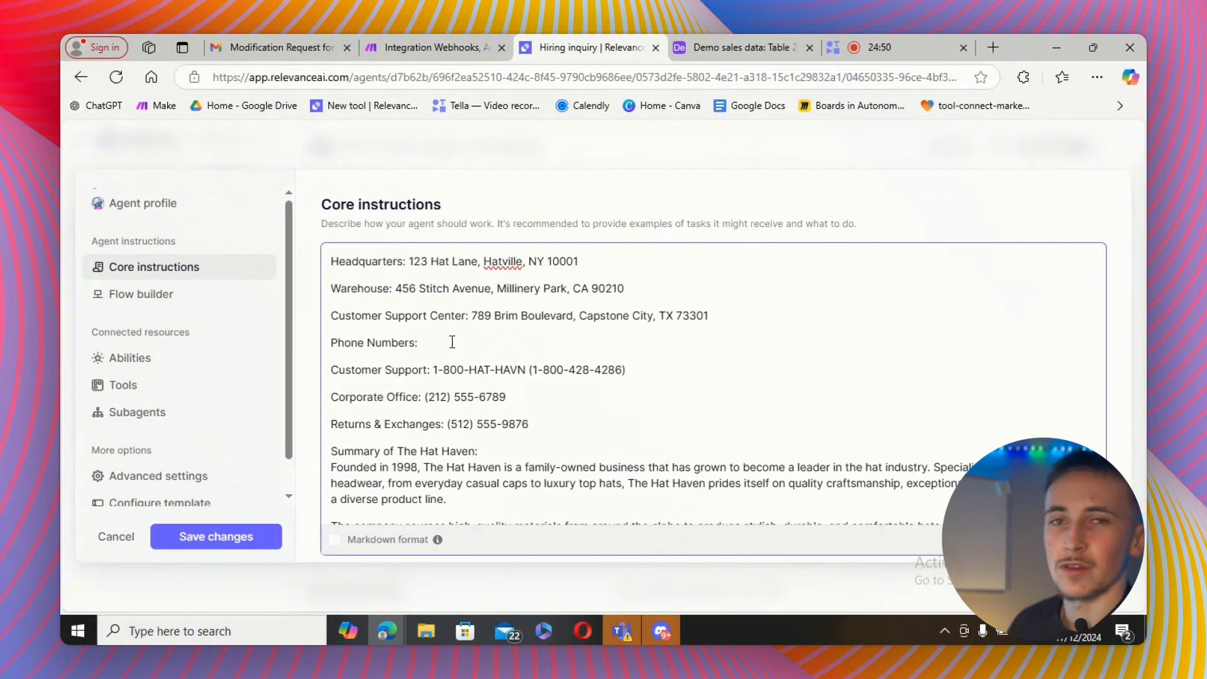
pyautogui.scroll(3, 426, 335)
pyautogui.scroll(-12, 421, 340)
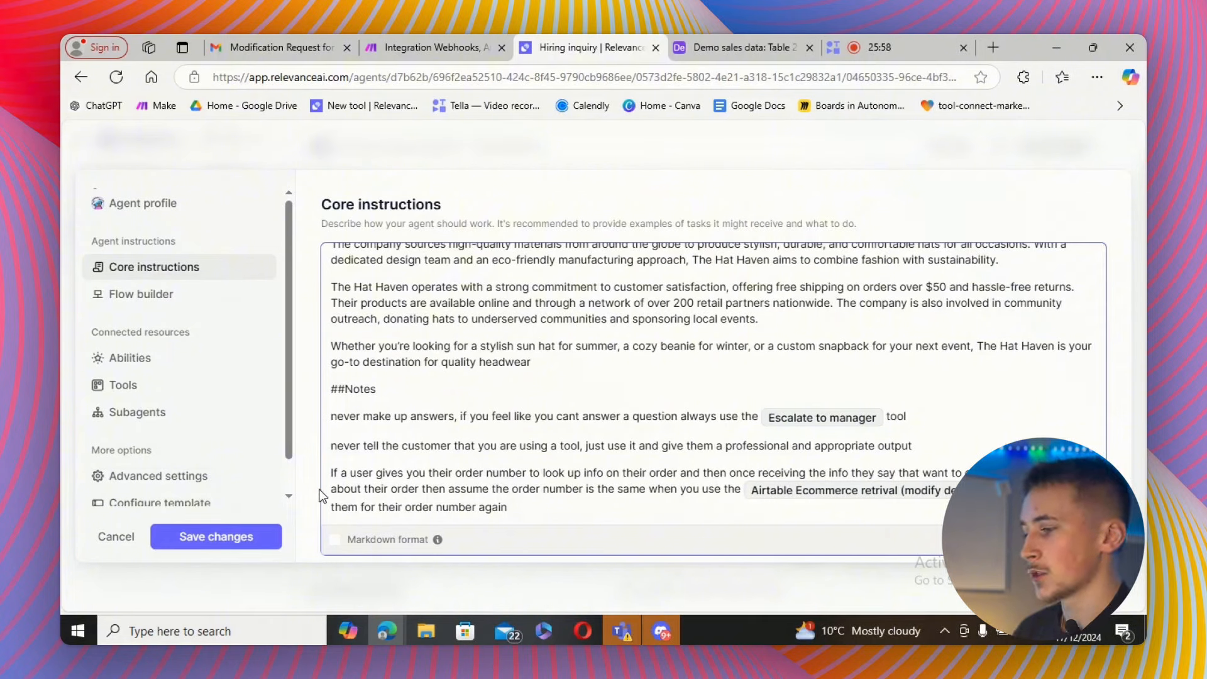
pyautogui.click(218, 548)
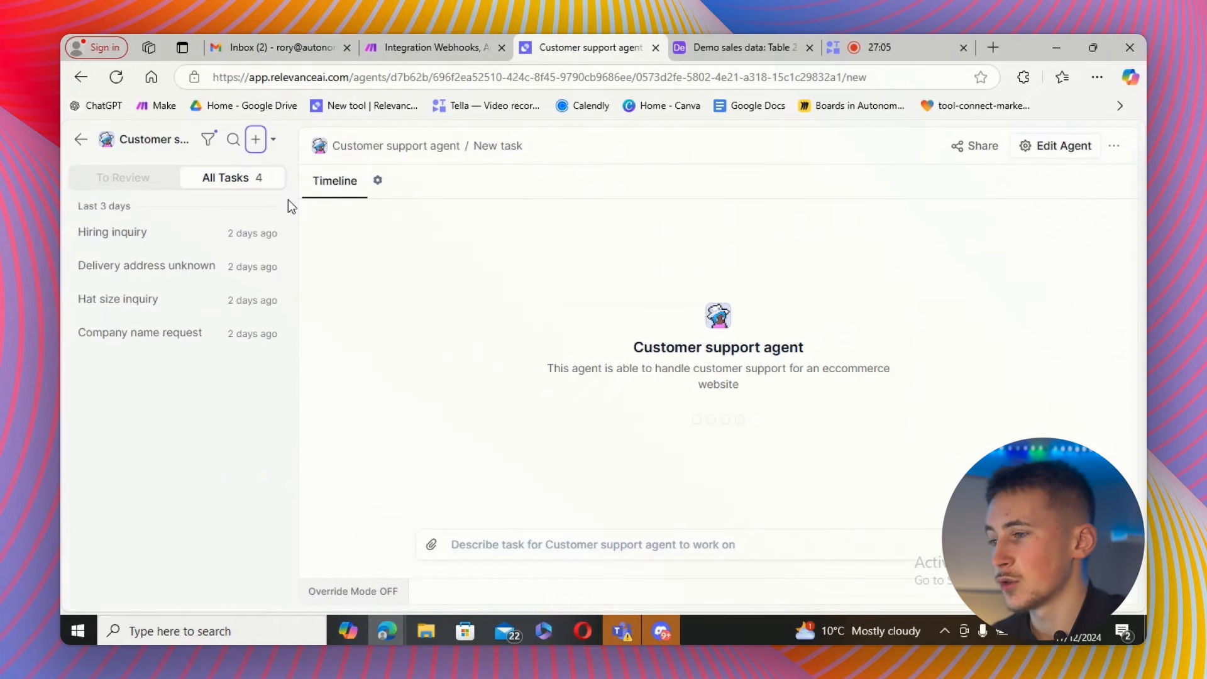
# Open the agent's share settings and compare the Chat UI, Task UI and Chat widget options.
pyautogui.click(979, 155)
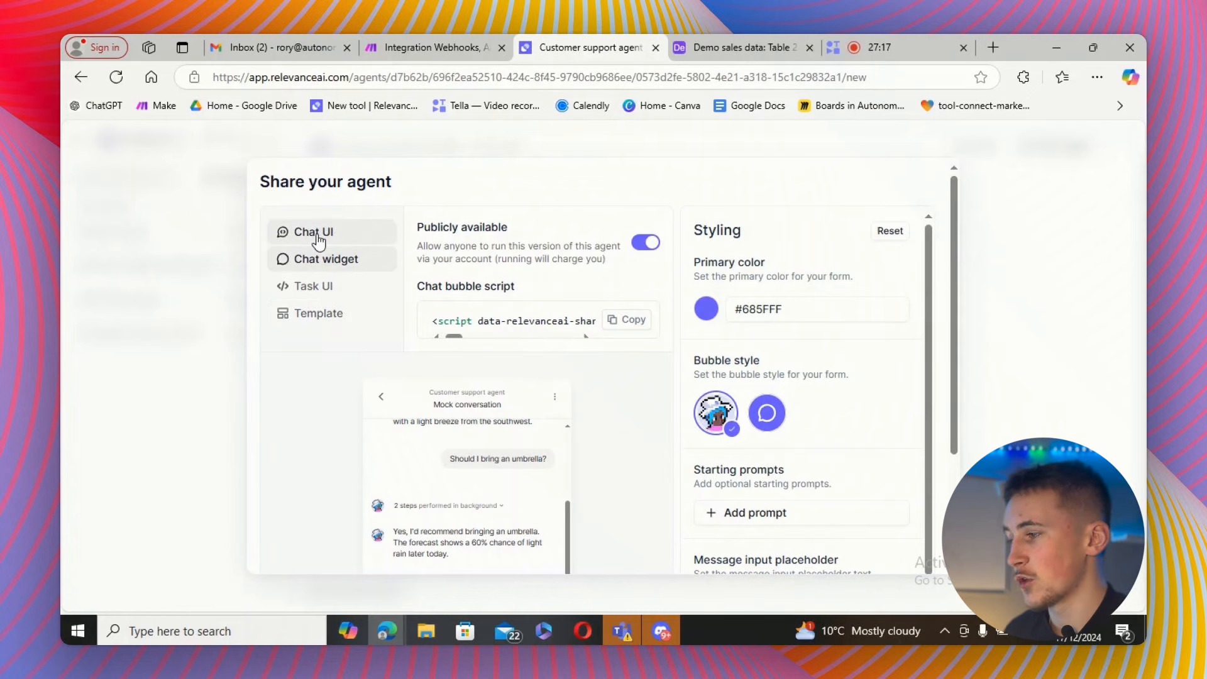
pyautogui.click(317, 233)
pyautogui.scroll(-5, 384, 415)
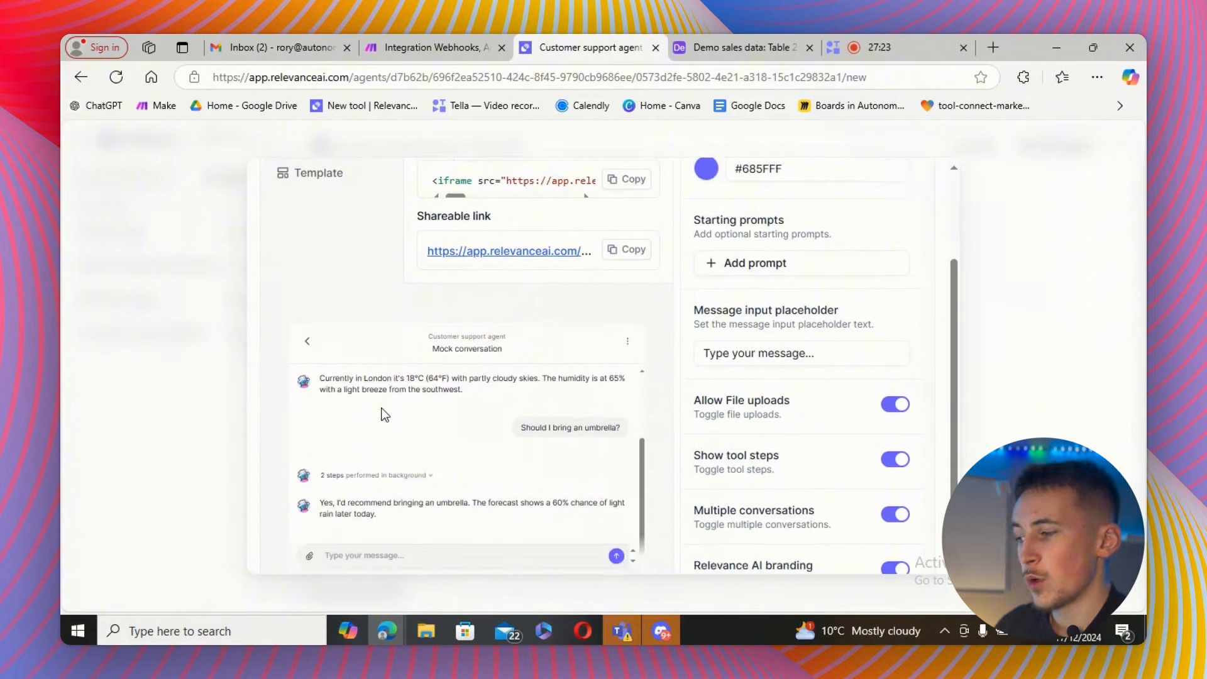
pyautogui.scroll(-2, 385, 412)
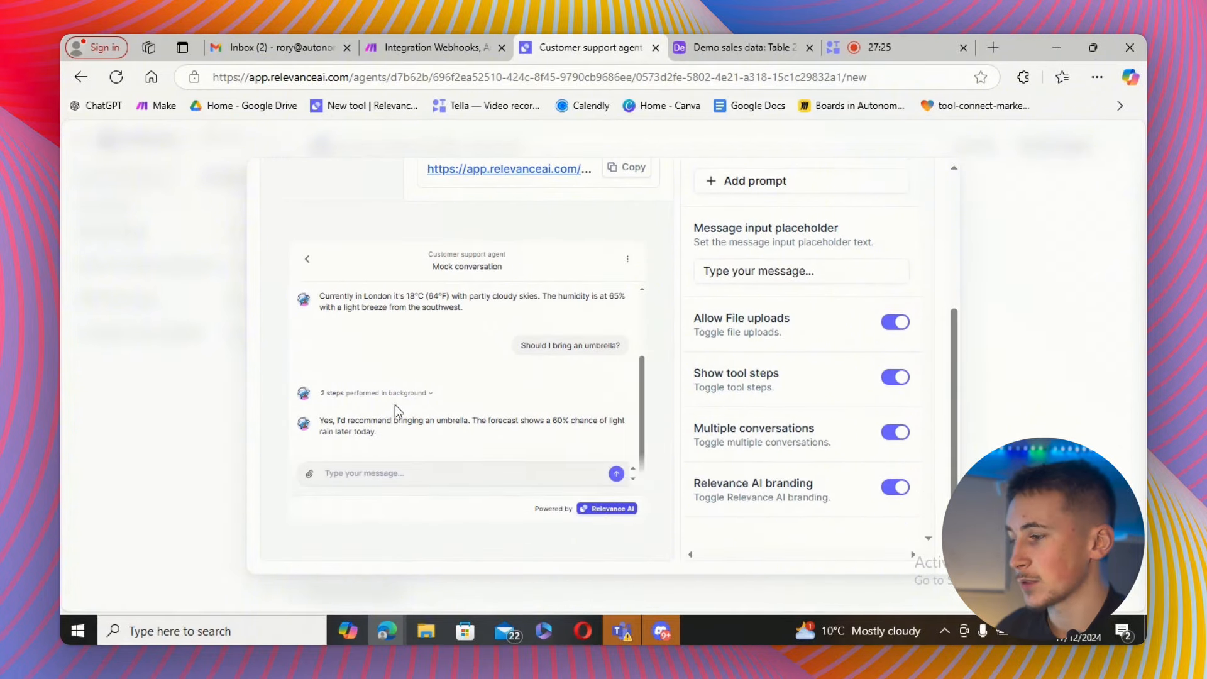
pyautogui.scroll(4, 524, 361)
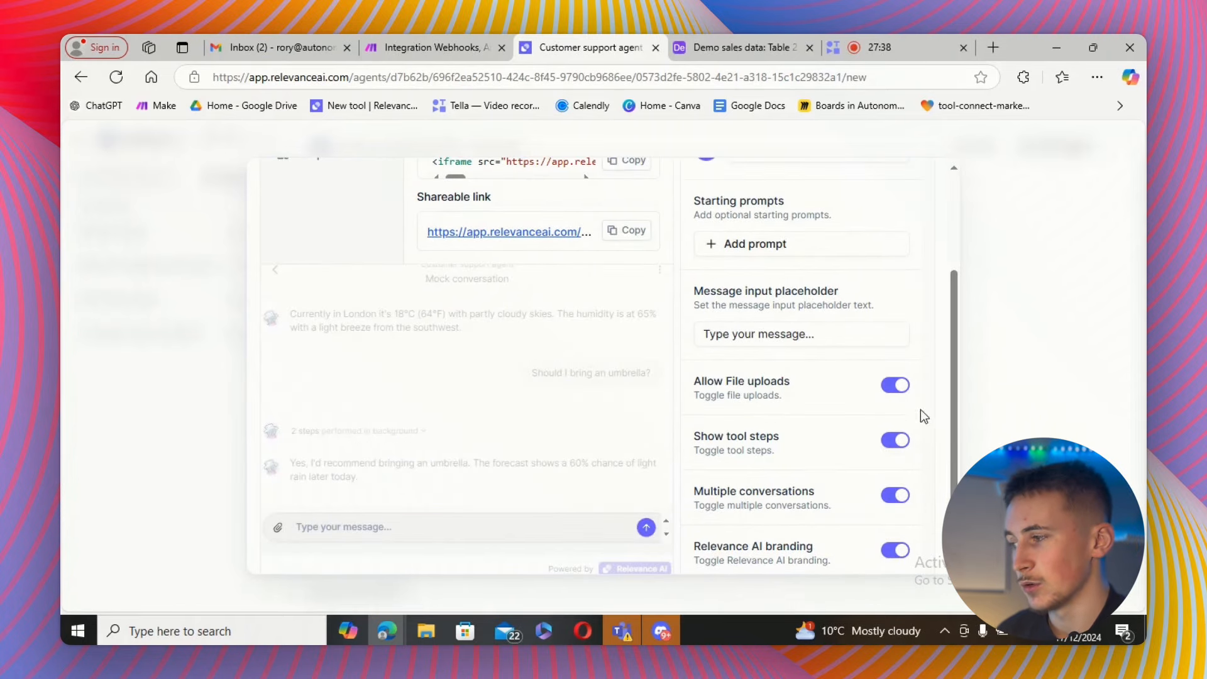
pyautogui.scroll(-2, 866, 387)
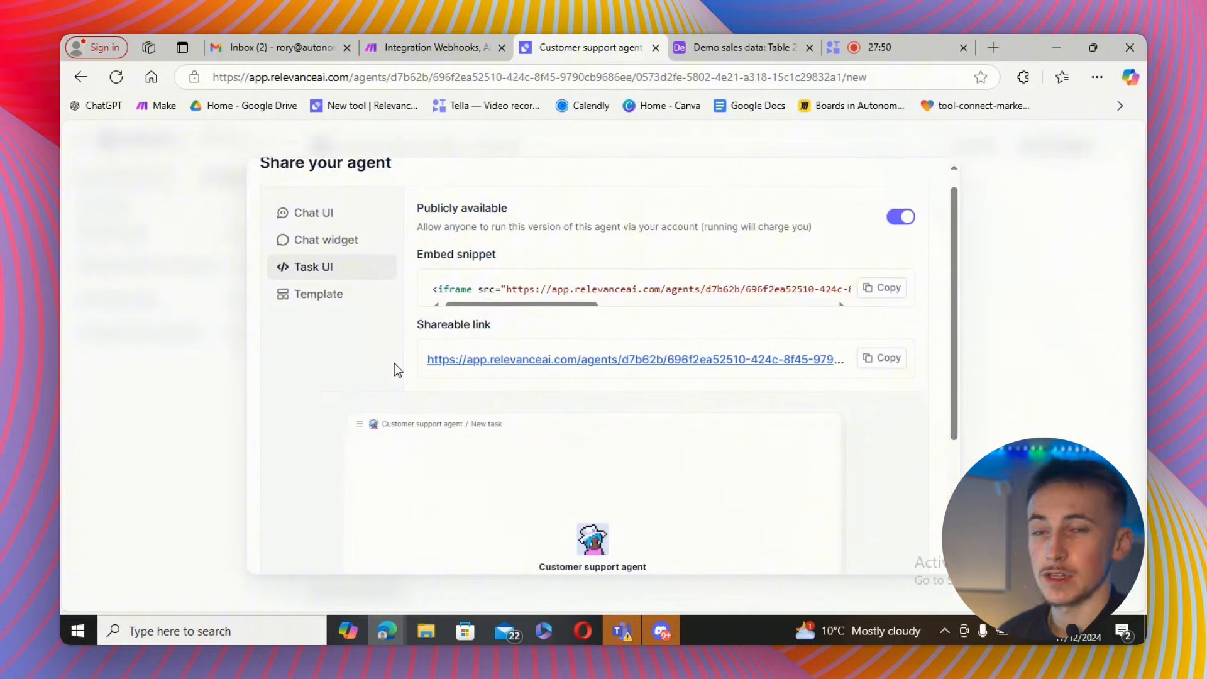
pyautogui.scroll(-3, 395, 363)
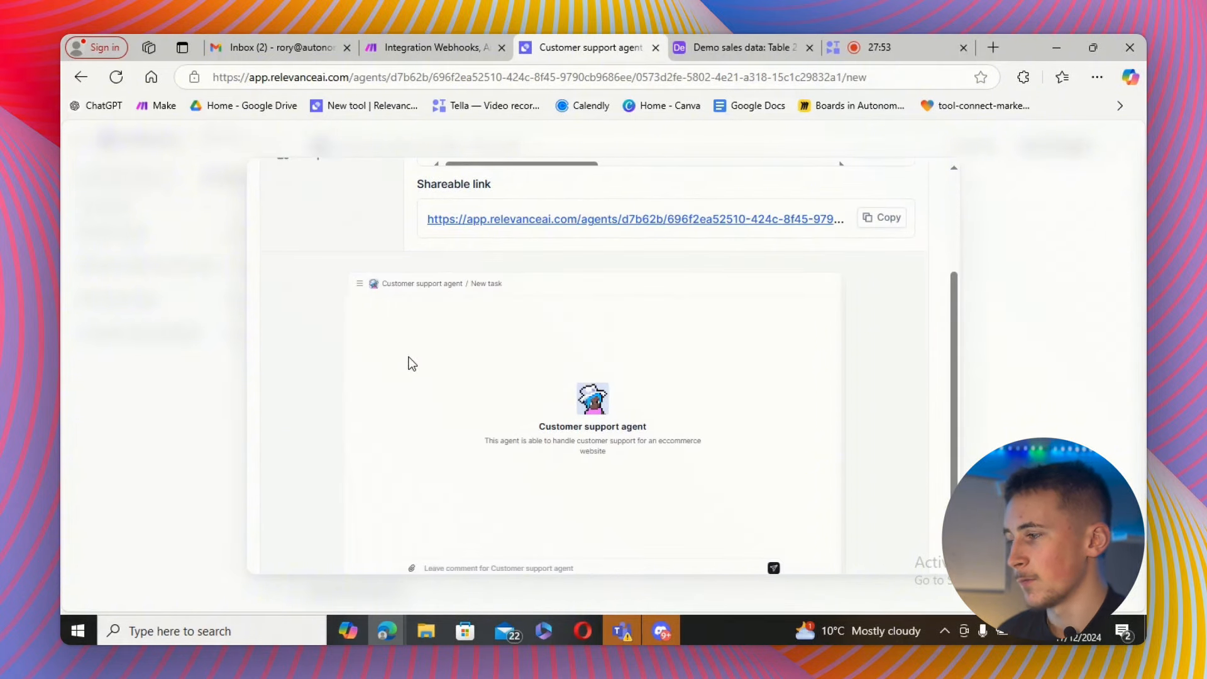
pyautogui.scroll(3, 384, 314)
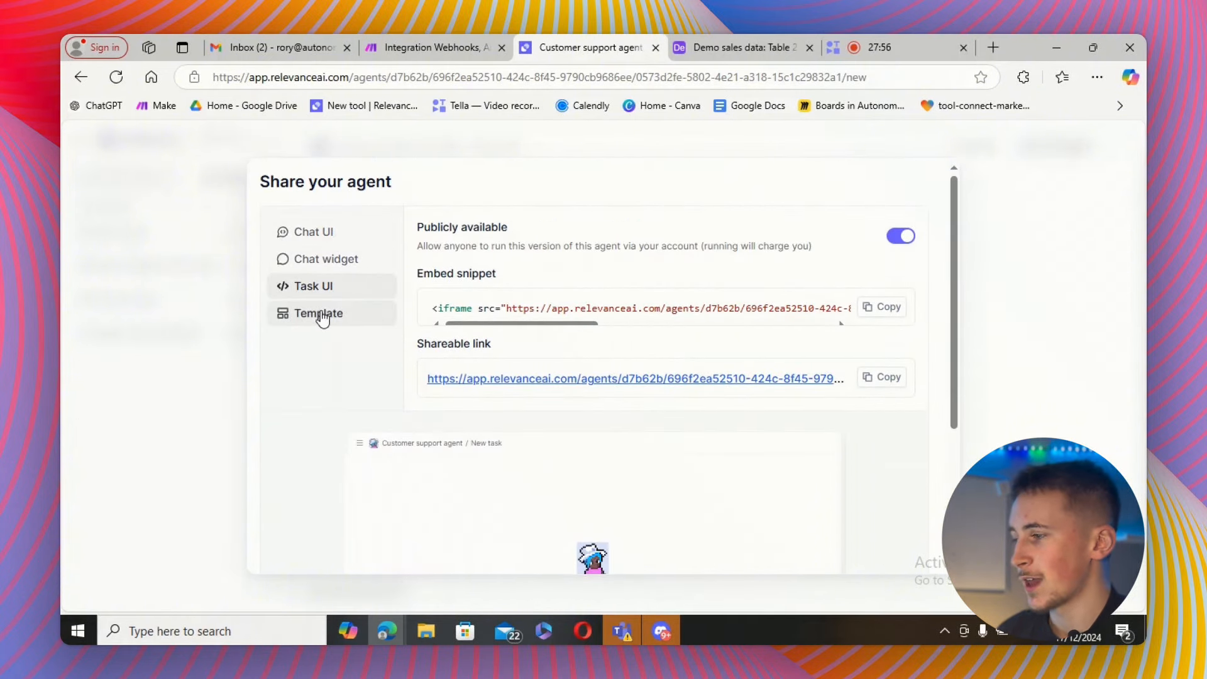
pyautogui.click(323, 265)
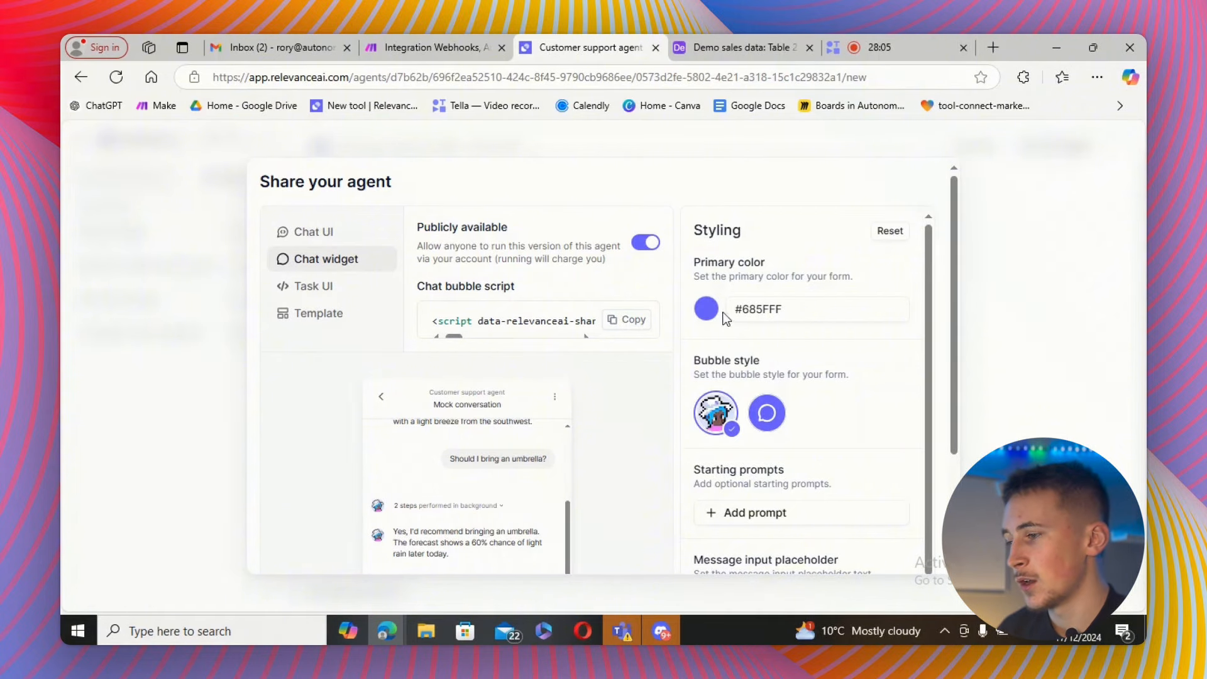
pyautogui.scroll(-3, 808, 402)
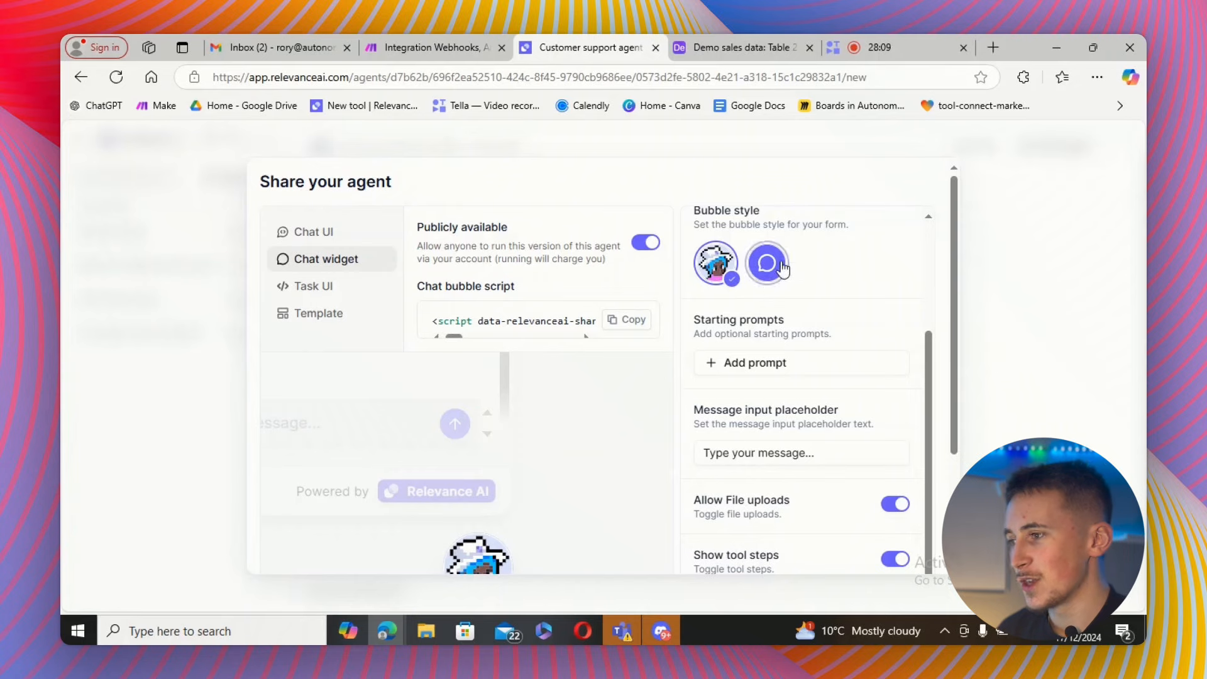
# Try the plain chat bubble style with a different bubble icon for the chat widget.
pyautogui.click(769, 264)
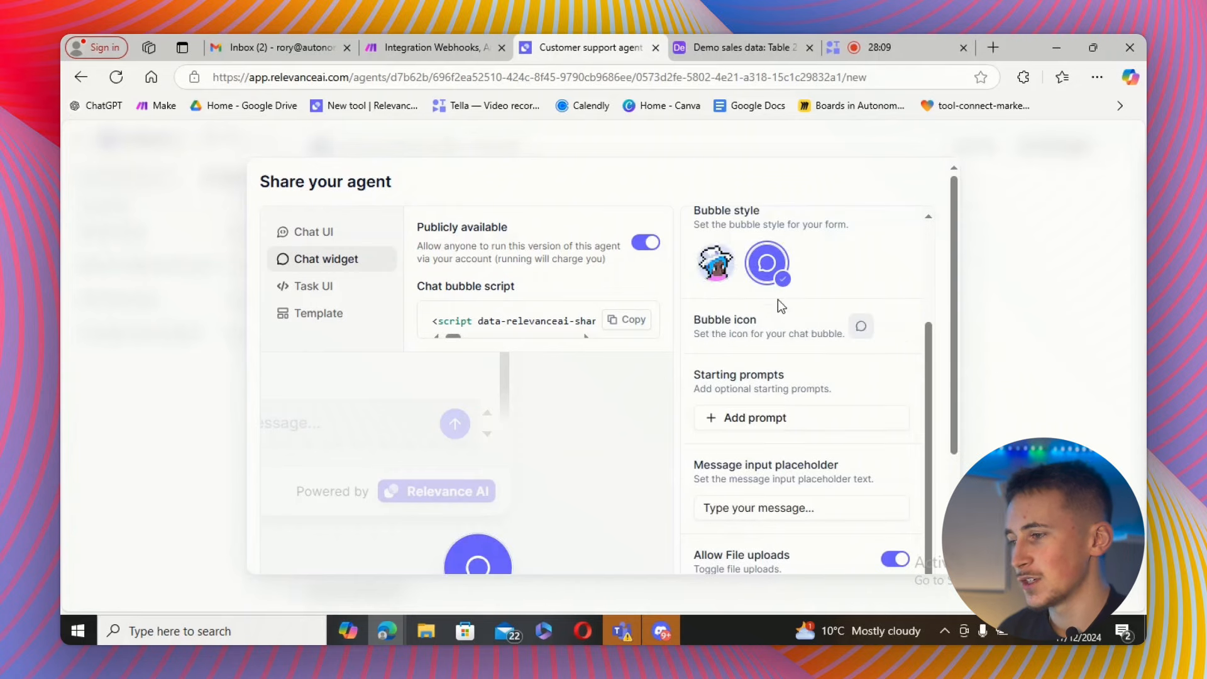
pyautogui.click(862, 329)
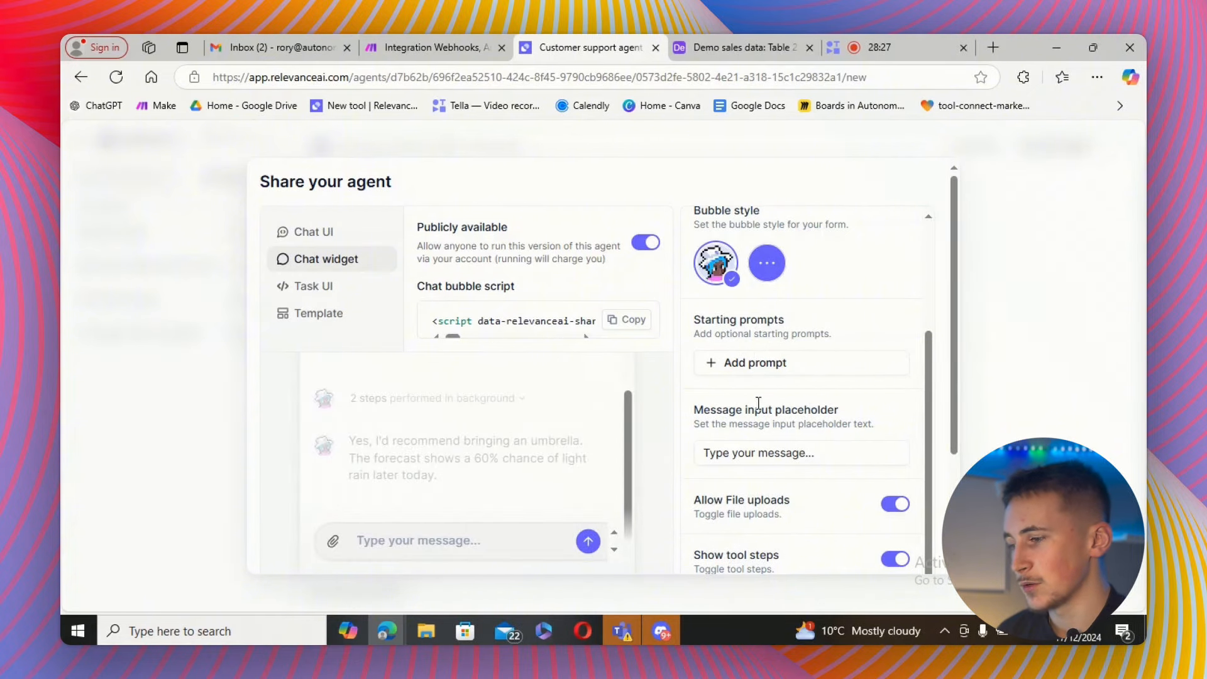
pyautogui.scroll(-3, 799, 473)
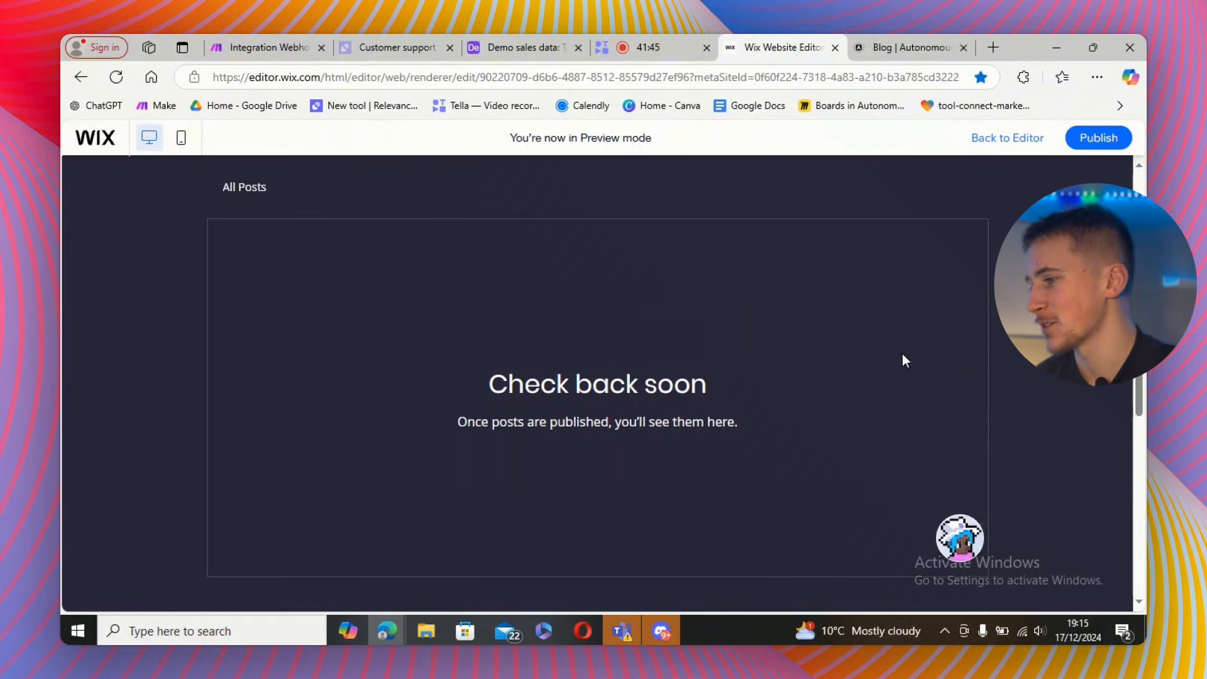
# Switch to the Wix site preview, open the embedded chat widget and send the message 'hey'.
pyautogui.scroll(2, 816, 371)
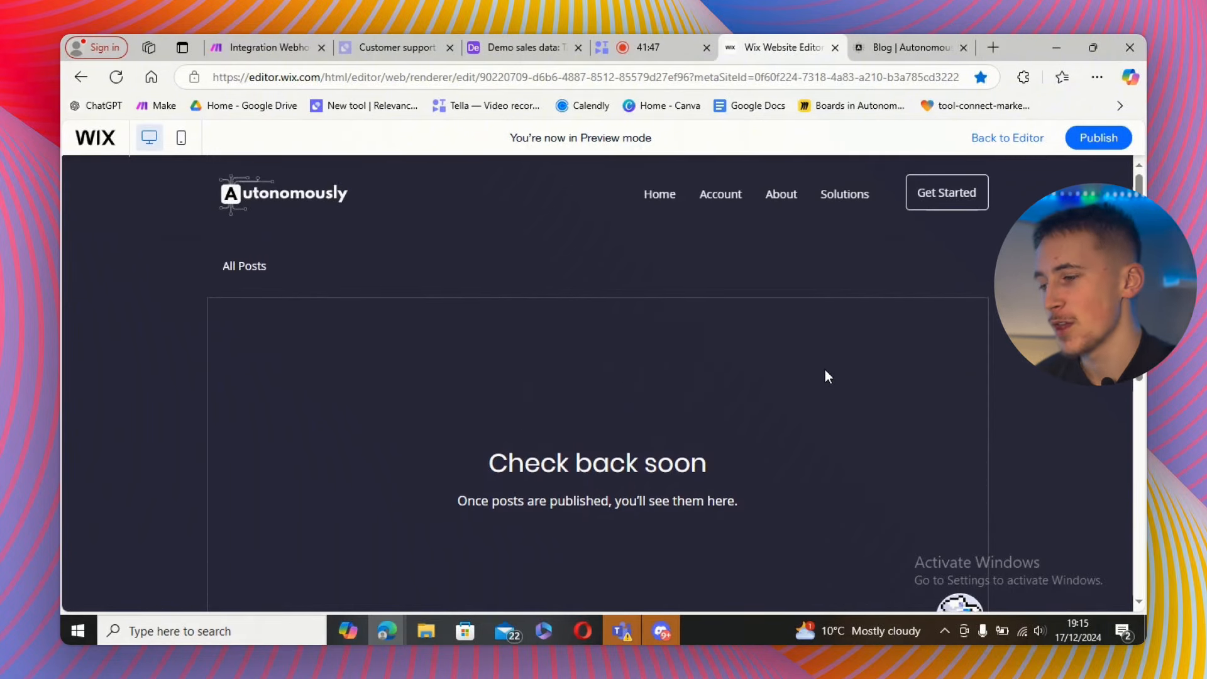
pyautogui.scroll(-2, 825, 372)
pyautogui.click(957, 536)
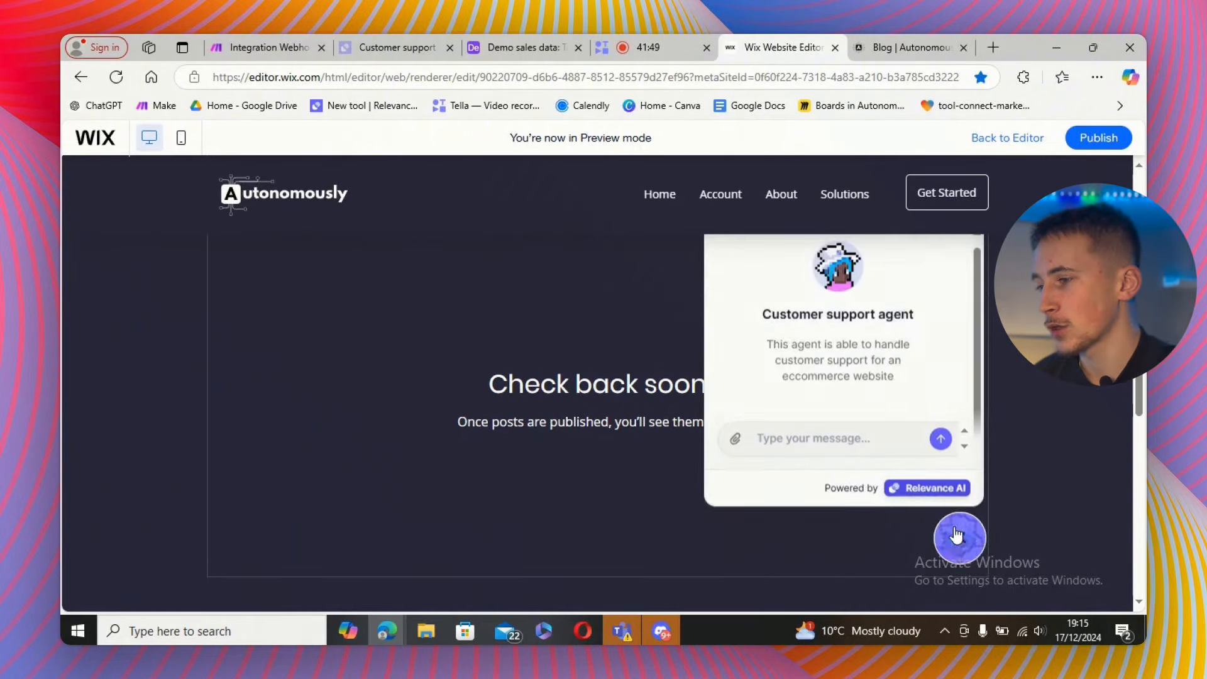
pyautogui.scroll(2, 1043, 414)
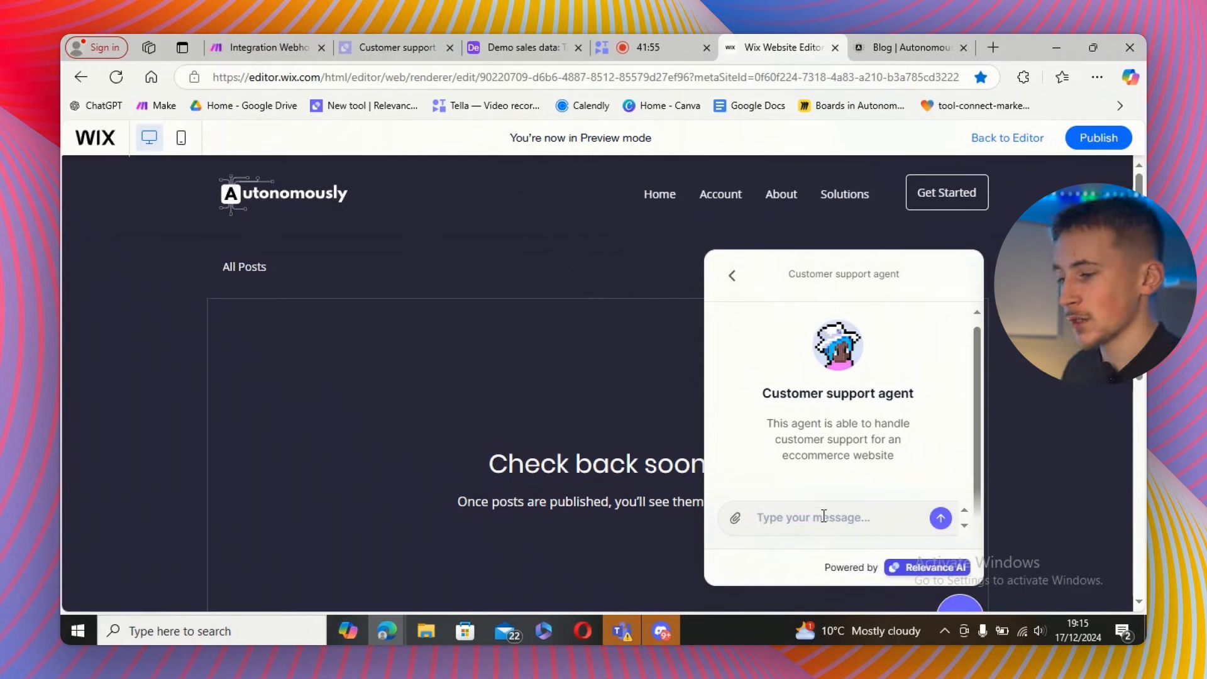
pyautogui.click(801, 518)
pyautogui.write('hey')
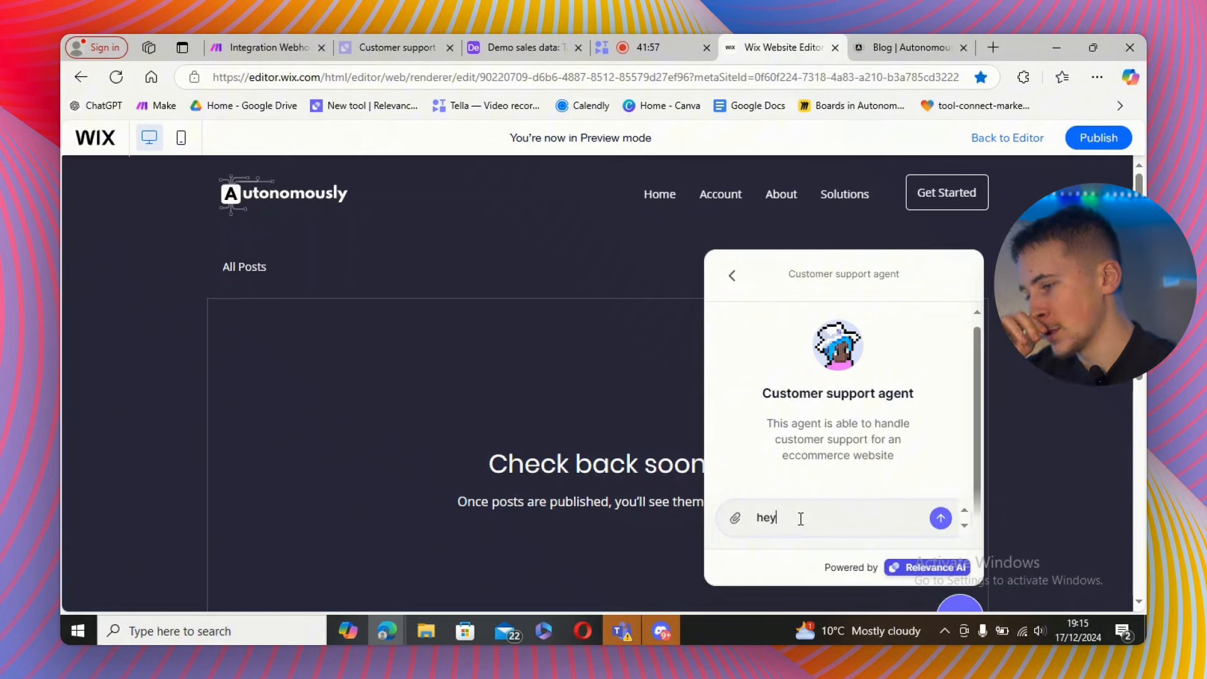
pyautogui.click(941, 518)
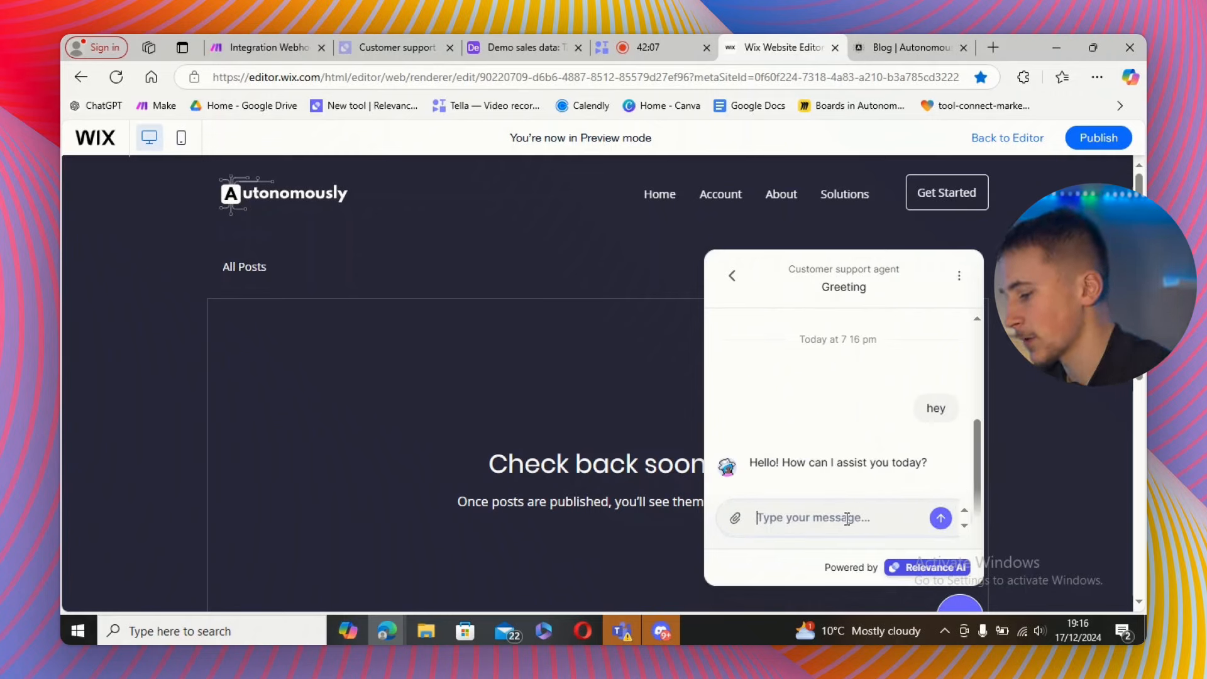
# Ask the embedded chat widget 'i want to know what size i ordered my hat in'.
pyautogui.write('i w')
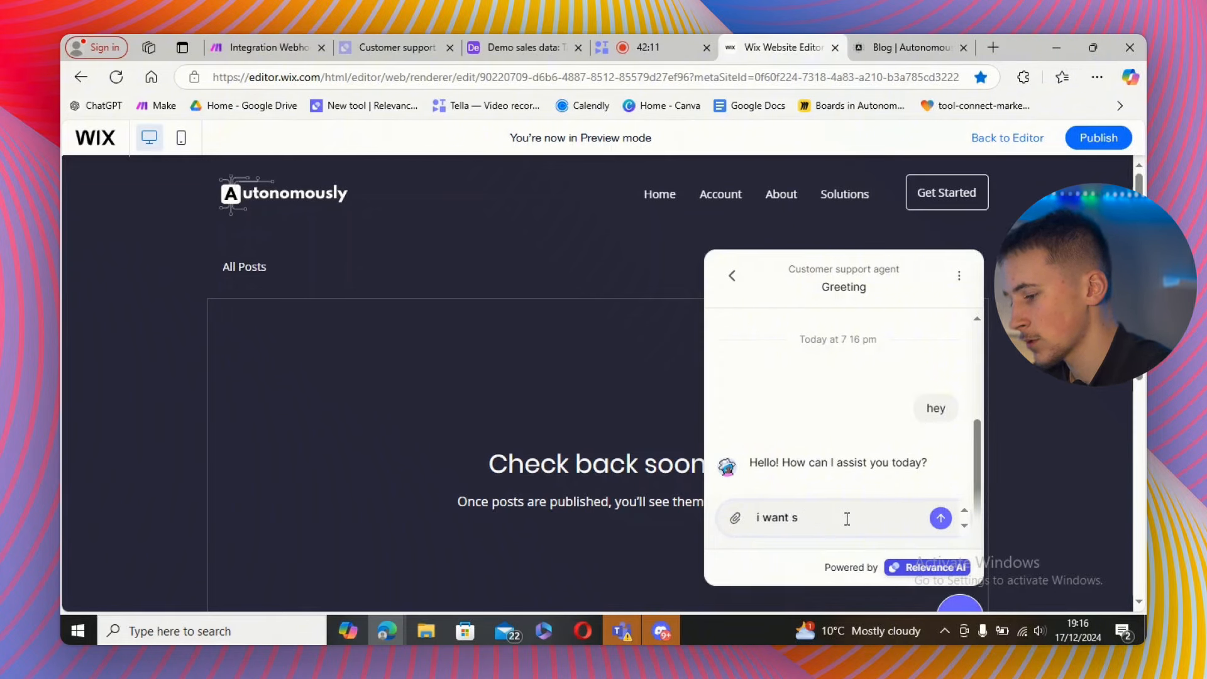
pyautogui.write('ant to know')
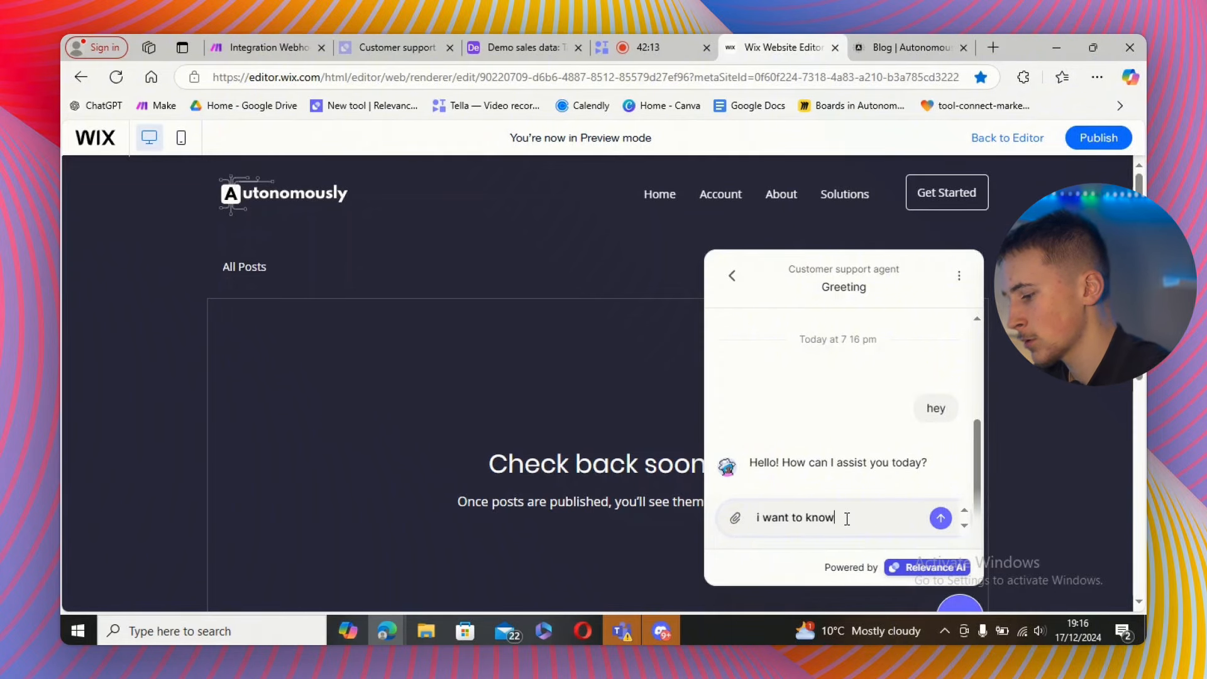
pyautogui.write(' what si')
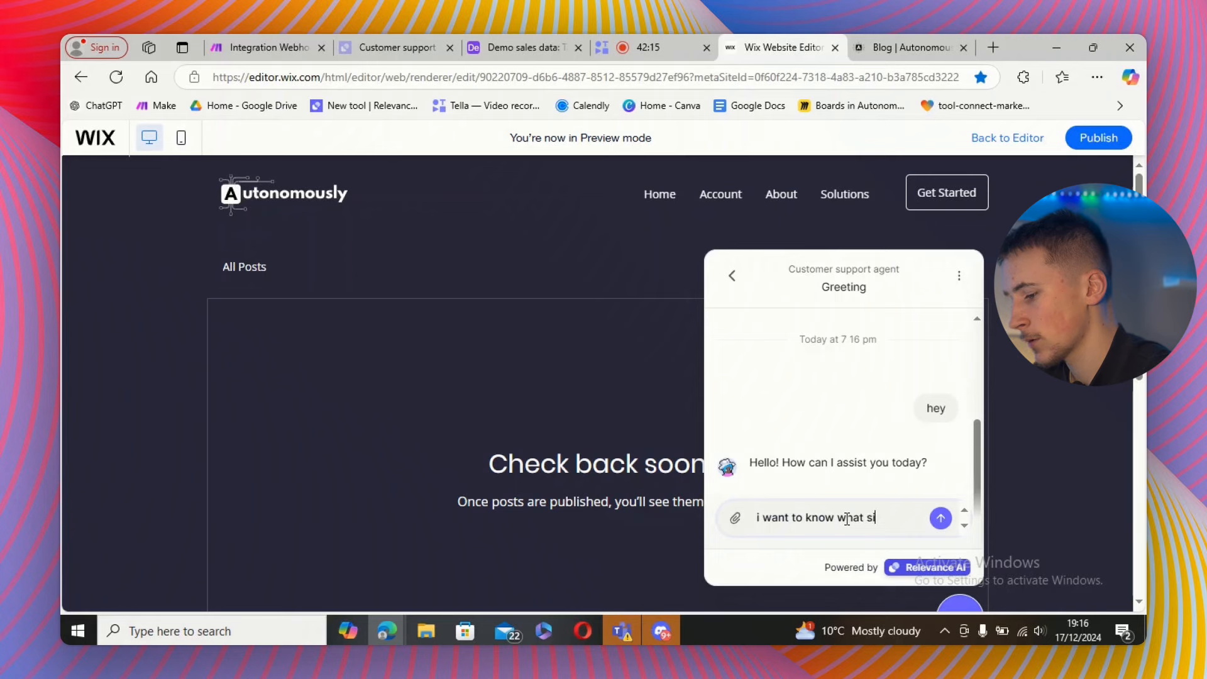
pyautogui.write('ze i ordered')
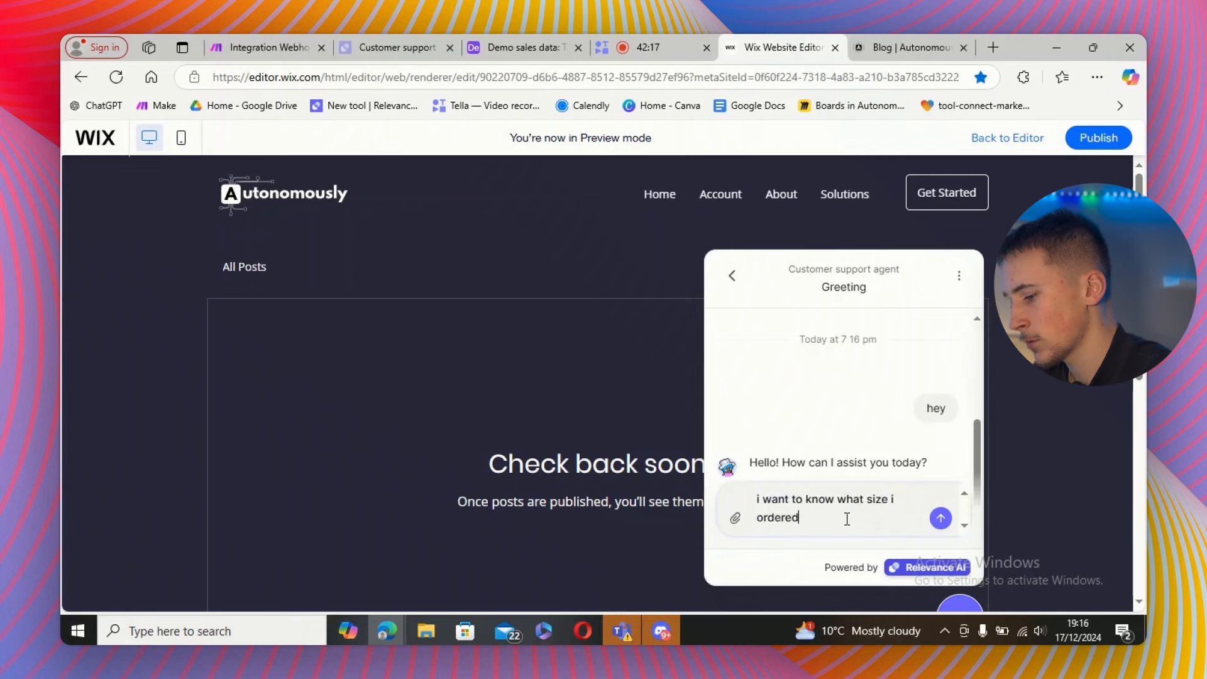
pyautogui.write(' my hat in')
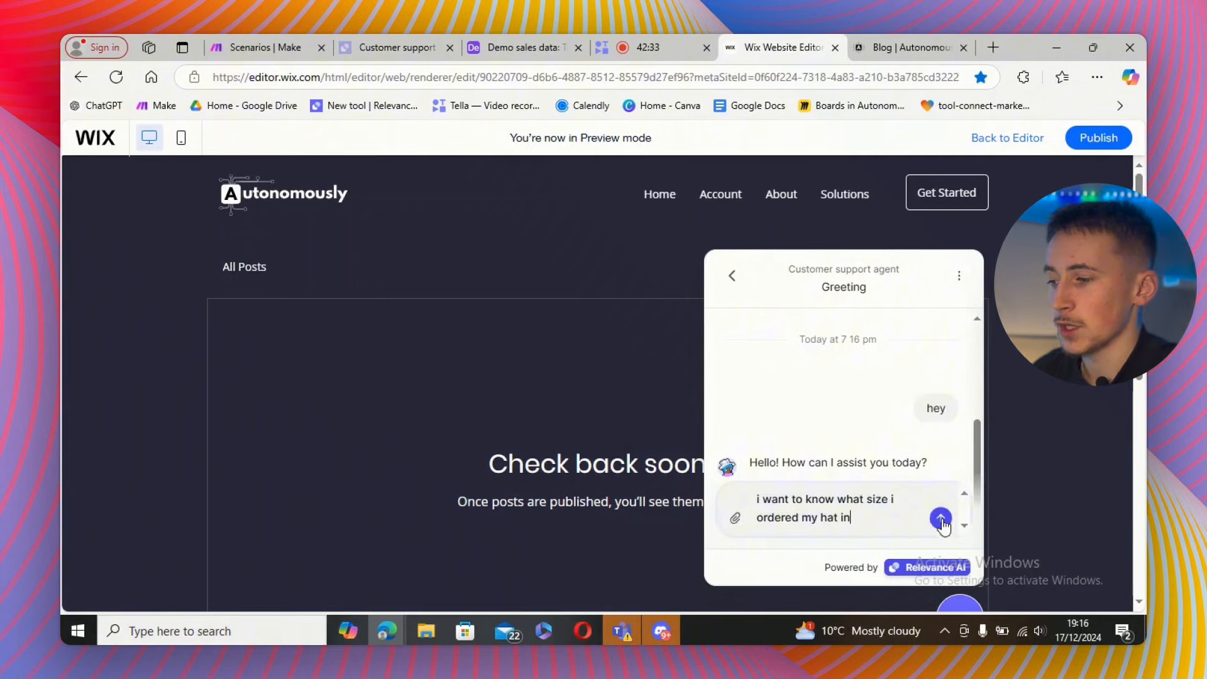
pyautogui.press('Return')
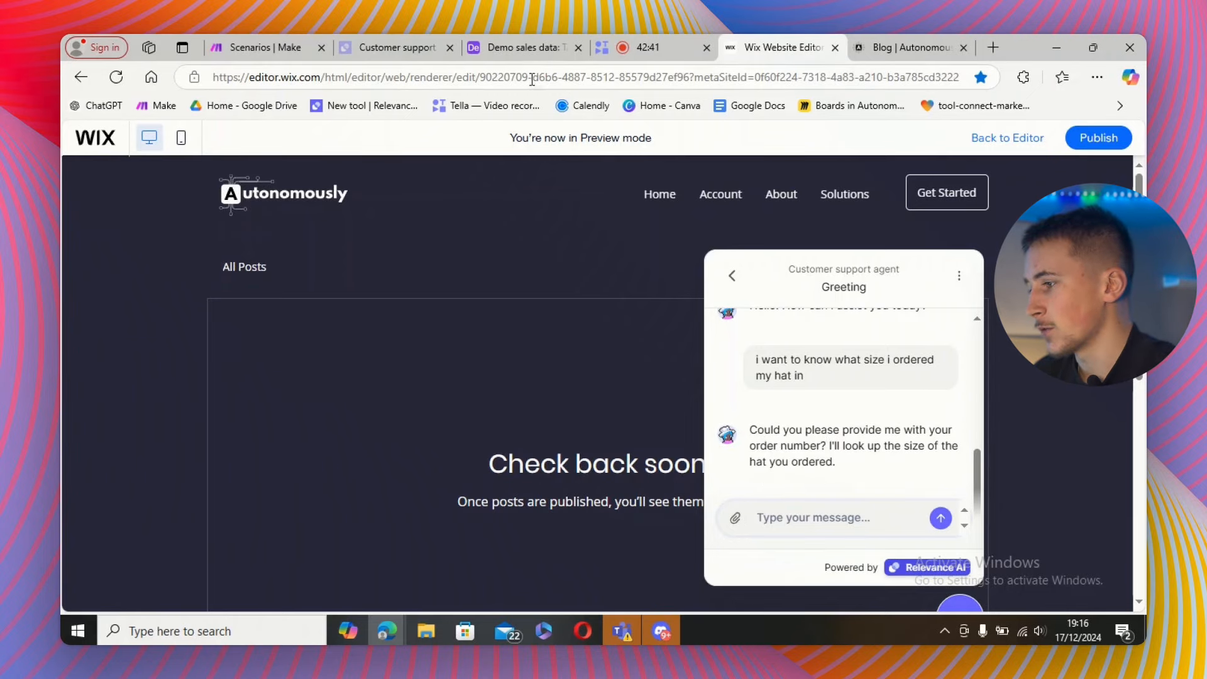
# Copy a customer's order number from the Airtable orders table and send it in the chat widget.
pyautogui.click(522, 47)
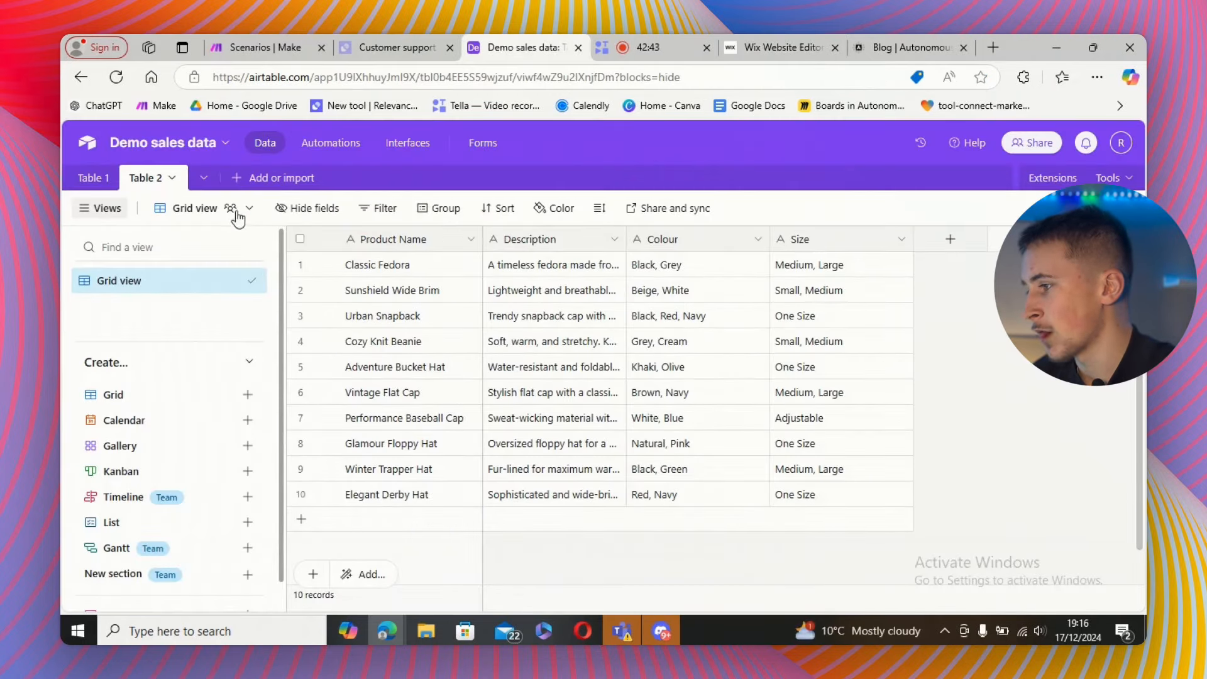
pyautogui.click(94, 179)
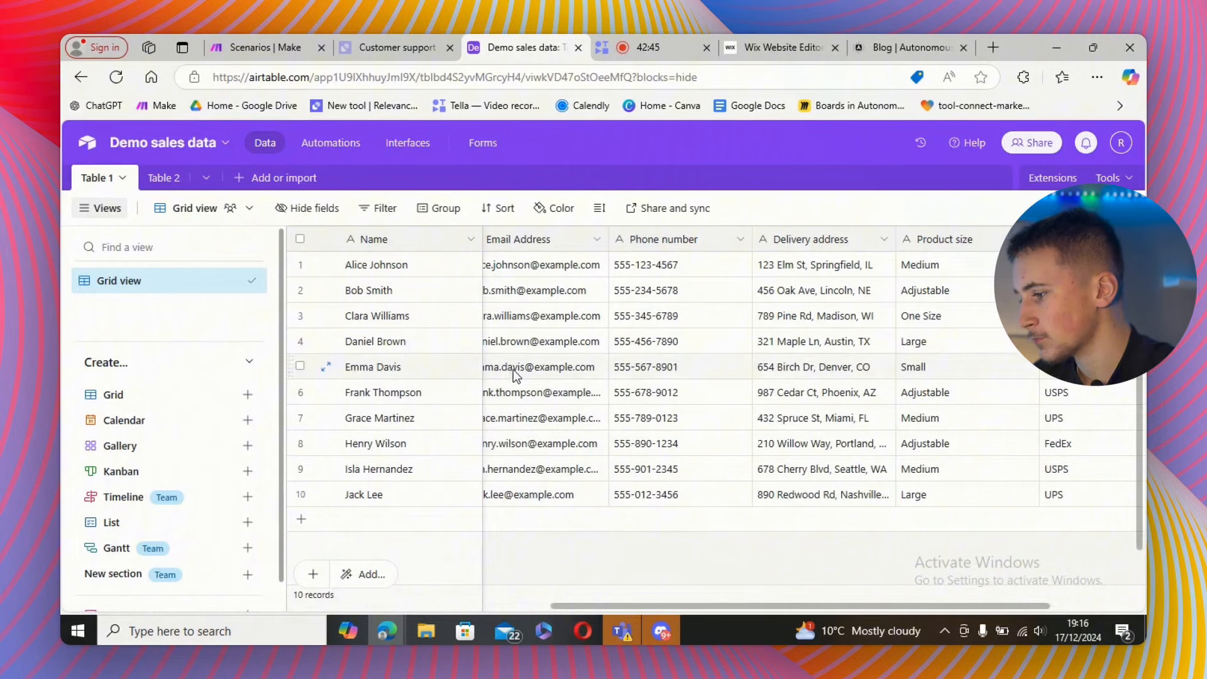
pyautogui.hscroll(-5, 530, 447)
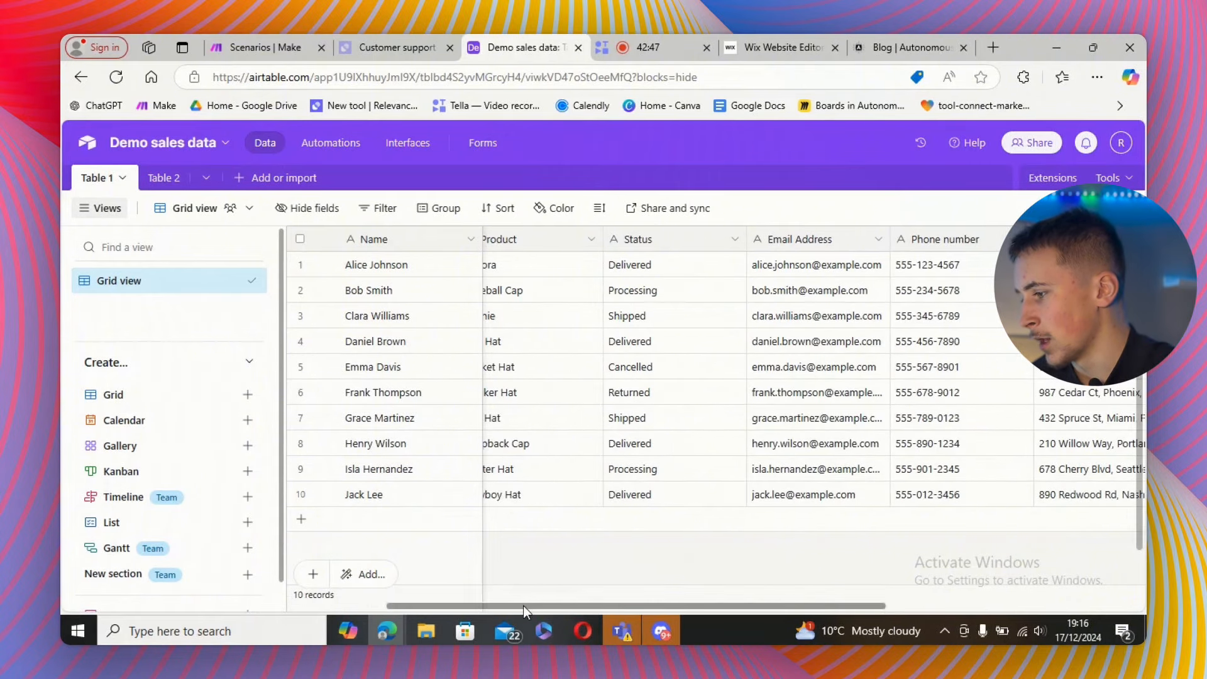
pyautogui.click(521, 446)
pyautogui.doubleClick(520, 447)
pyautogui.hotkey('ctrl', 'c')
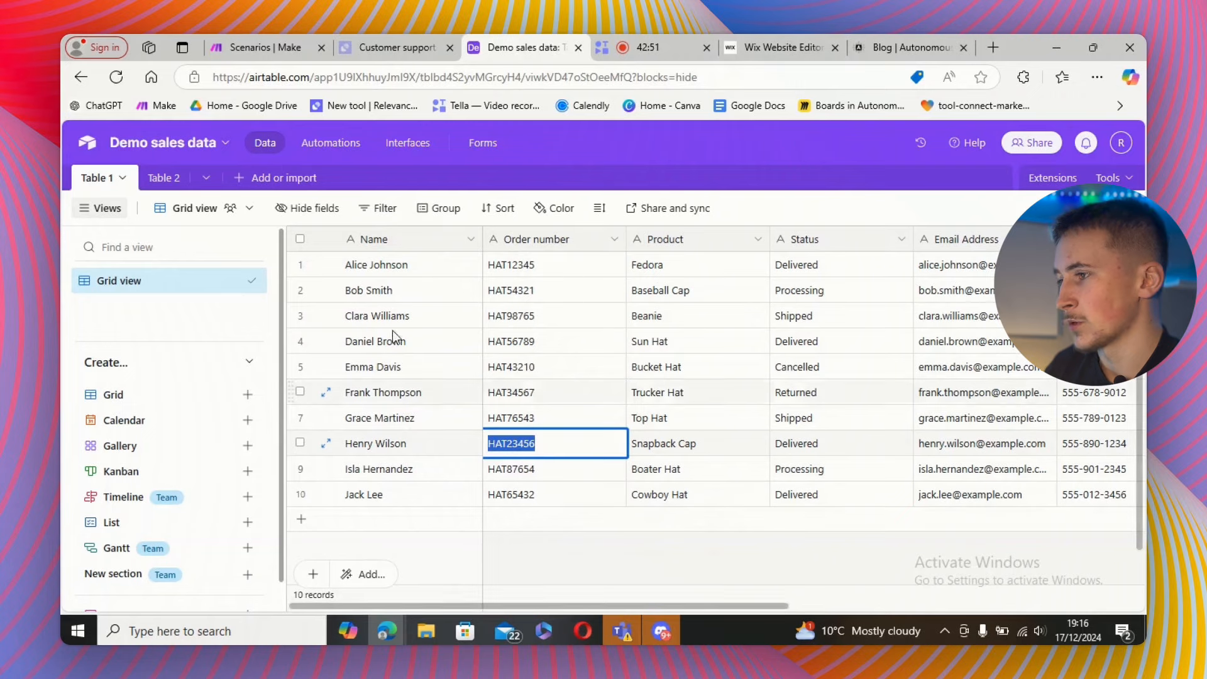
pyautogui.click(769, 40)
pyautogui.hotkey('ctrl', 'v')
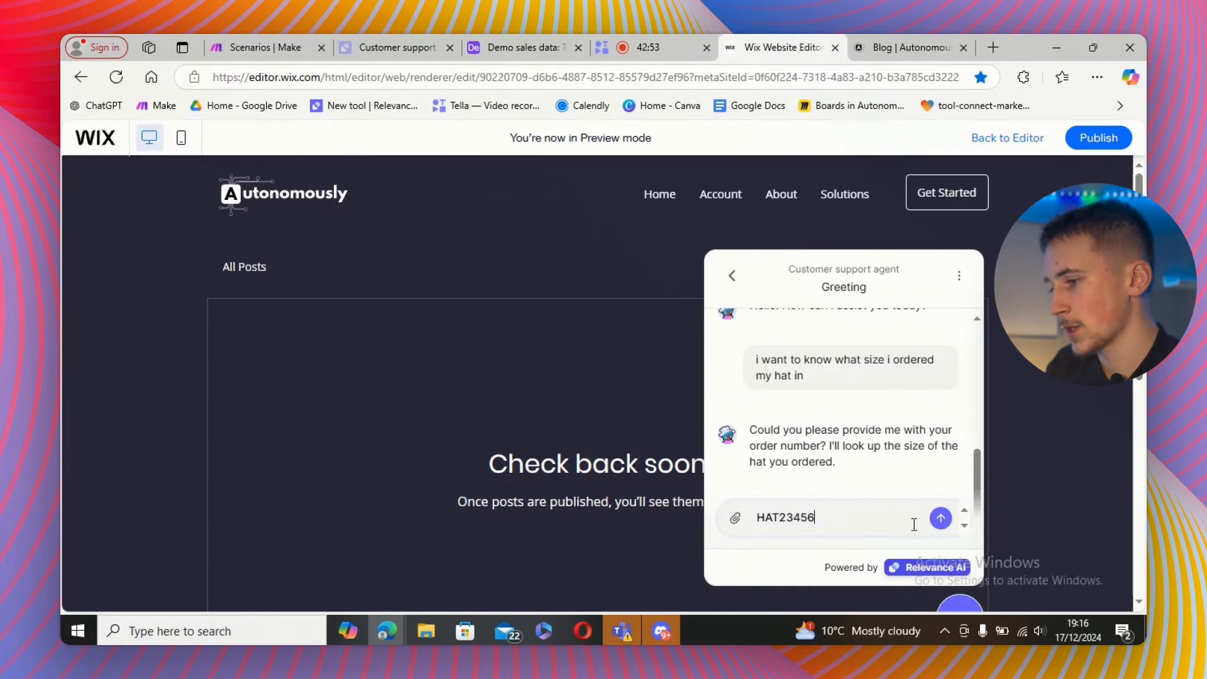
pyautogui.click(941, 517)
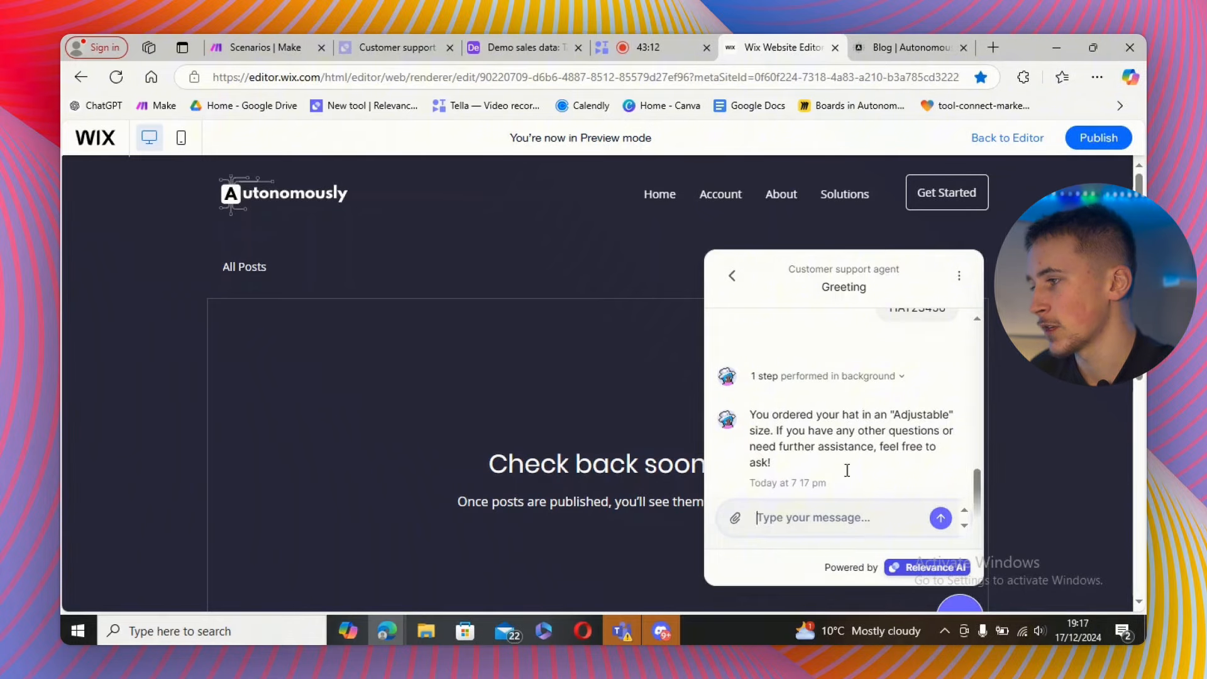
# Ask the chat widget 'i want to change that to large' and read the agent's reply.
pyautogui.click(486, 51)
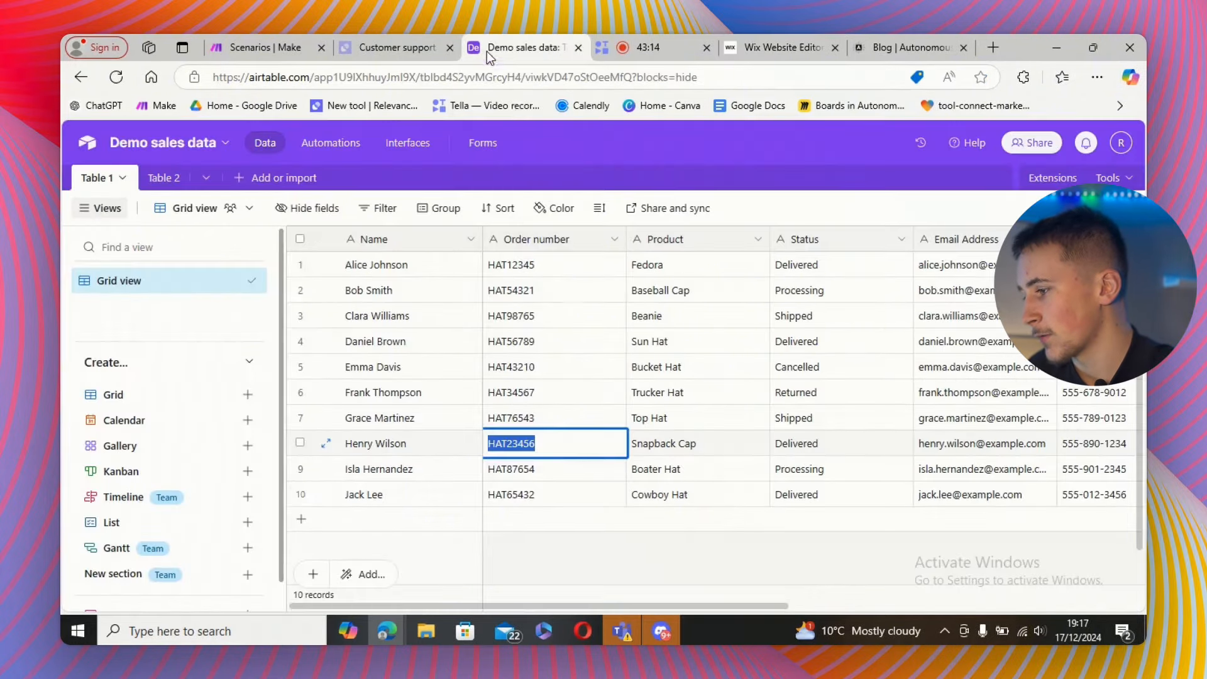
pyautogui.hscroll(1, 545, 610)
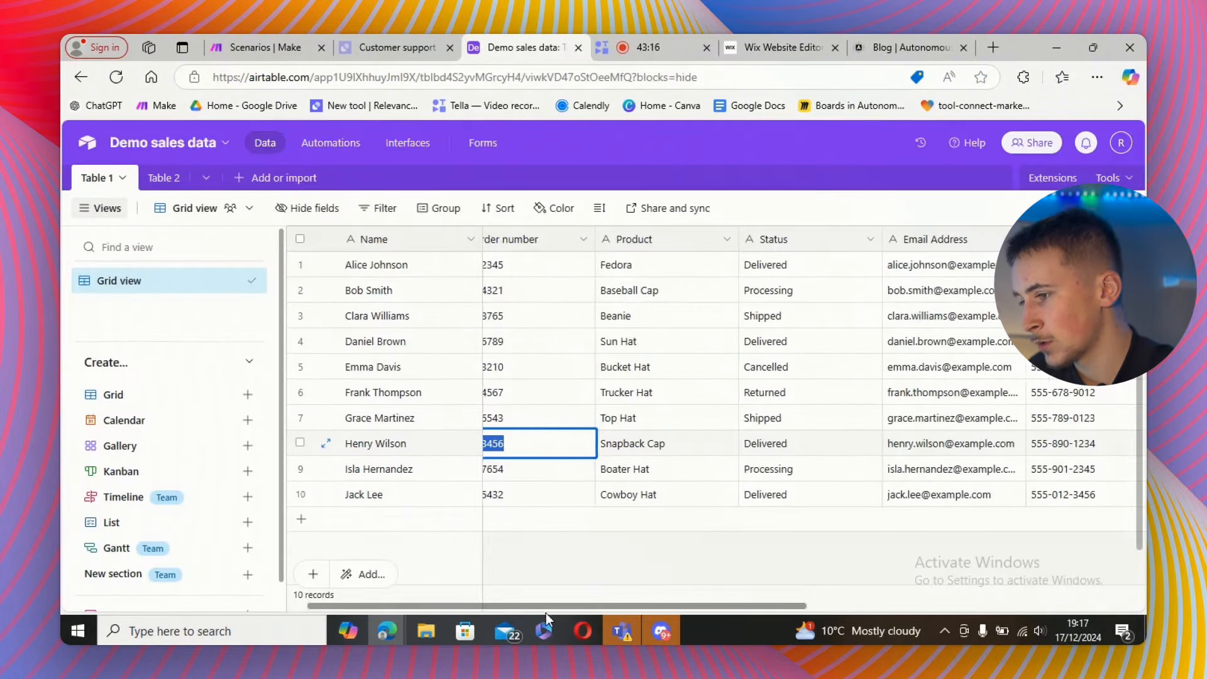
pyautogui.hscroll(5, 546, 610)
pyautogui.click(811, 48)
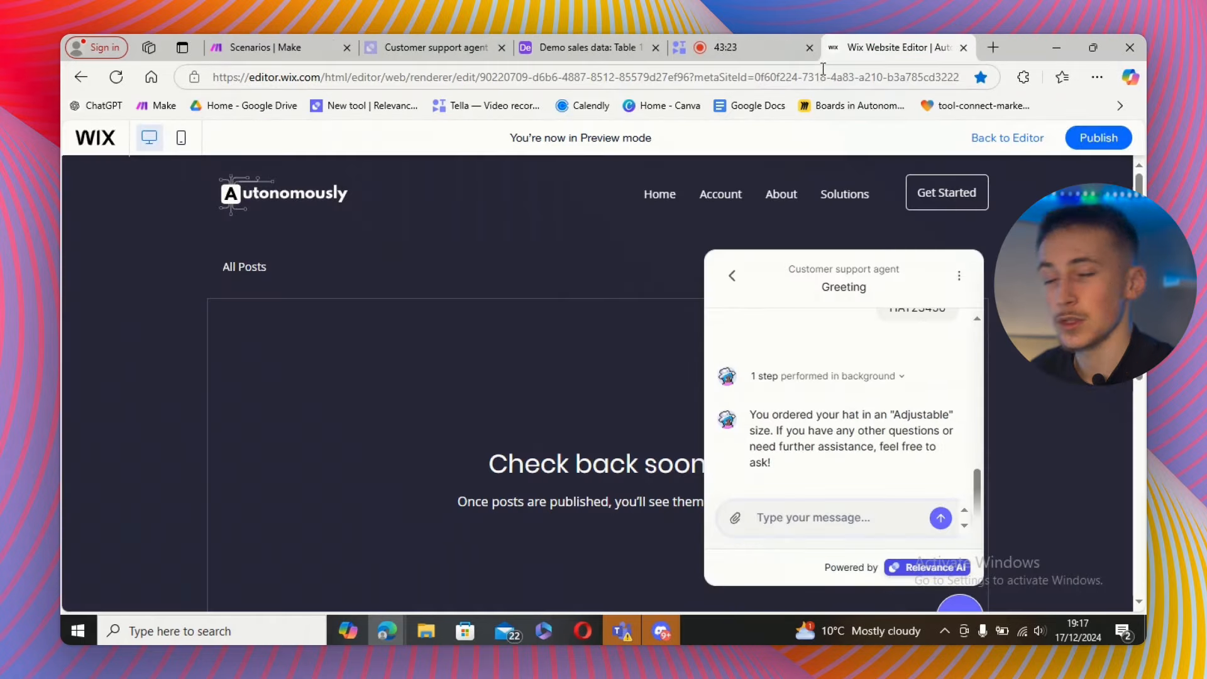
pyautogui.click(803, 532)
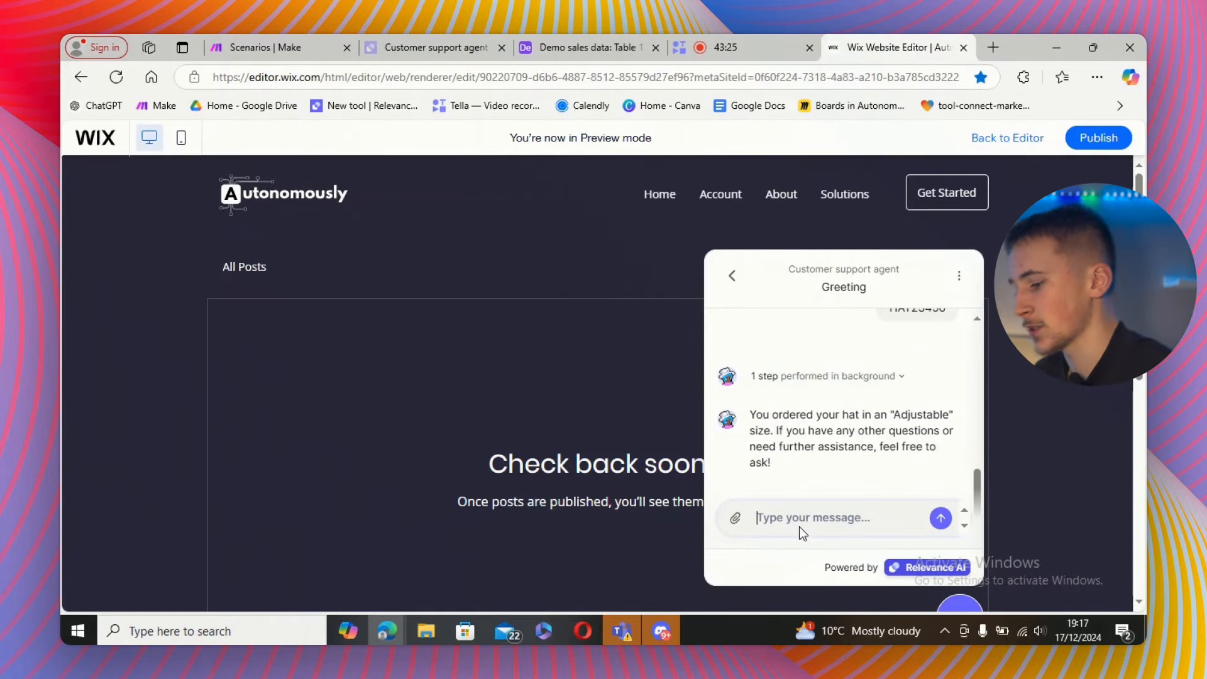
pyautogui.write('i want')
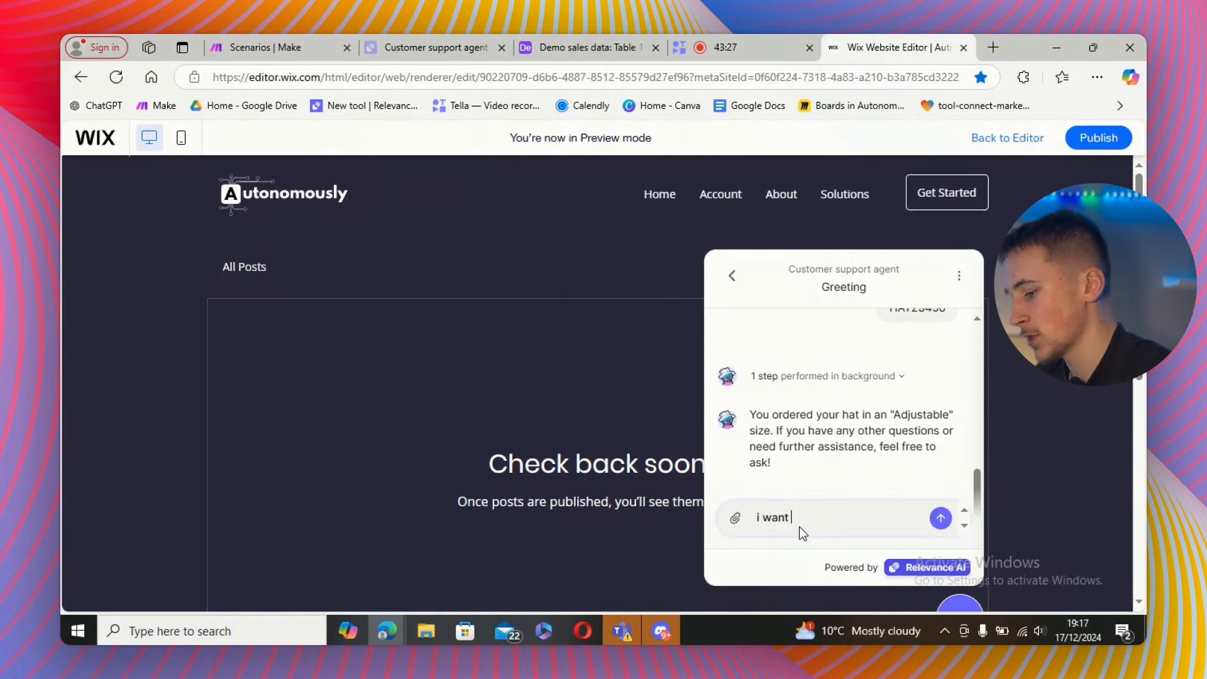
pyautogui.write(' to change that ')
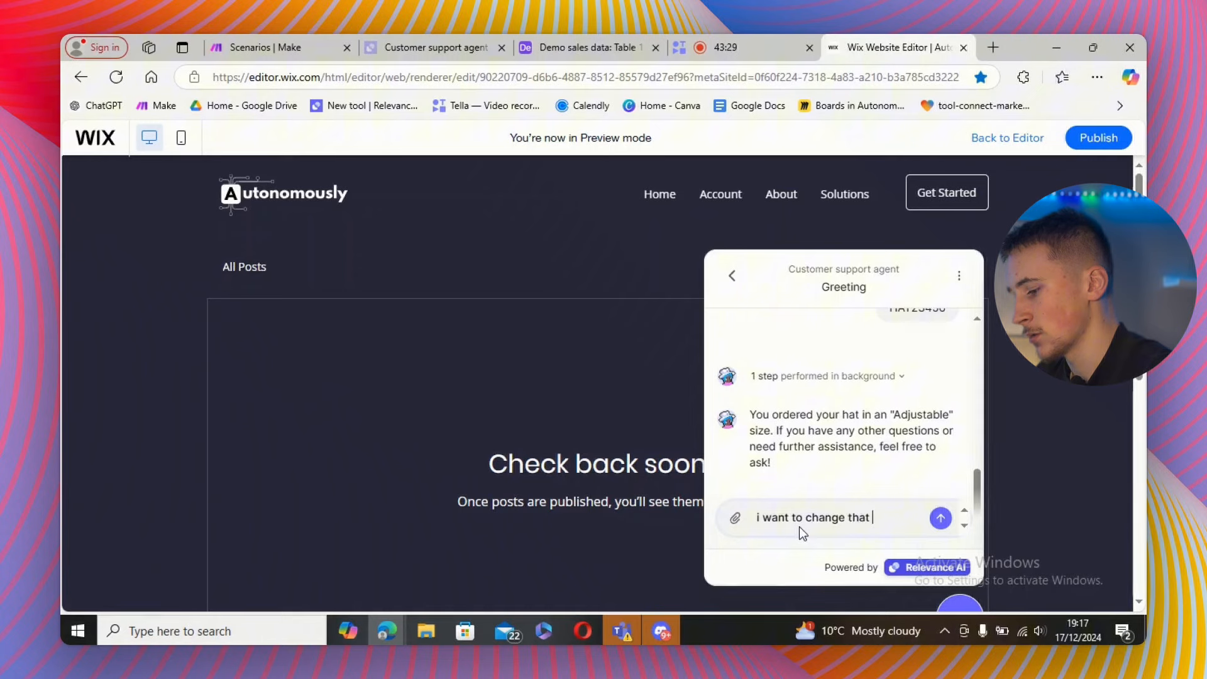
pyautogui.write('to large')
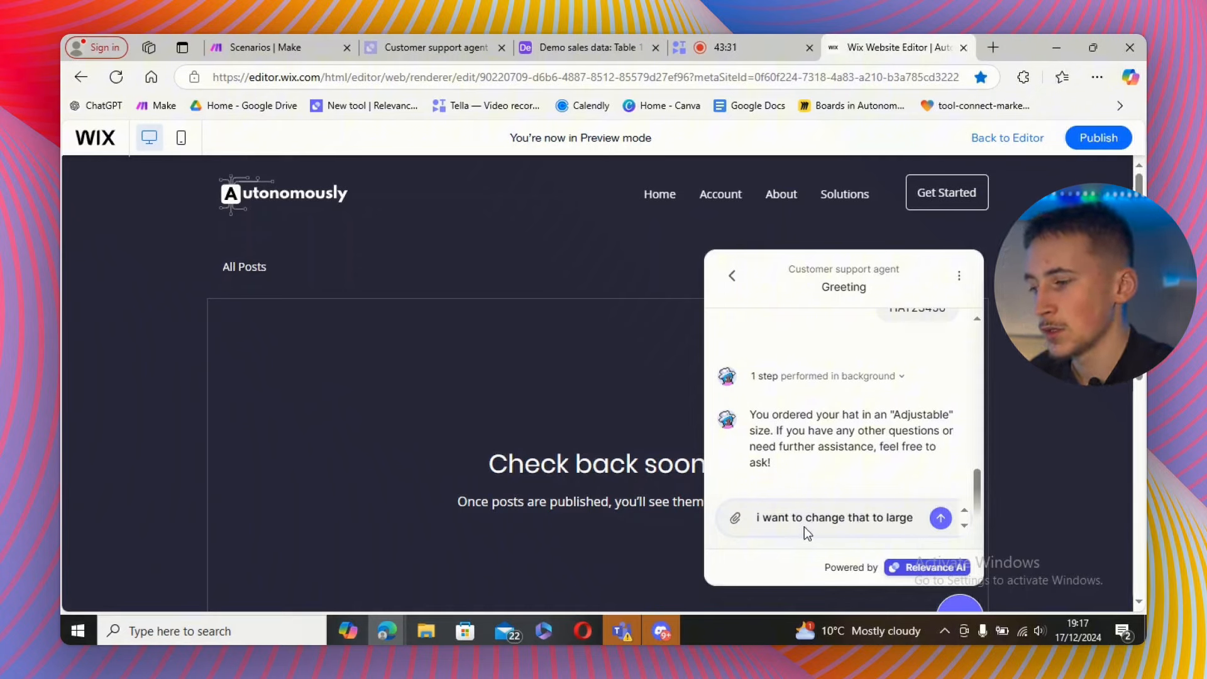
pyautogui.click(938, 525)
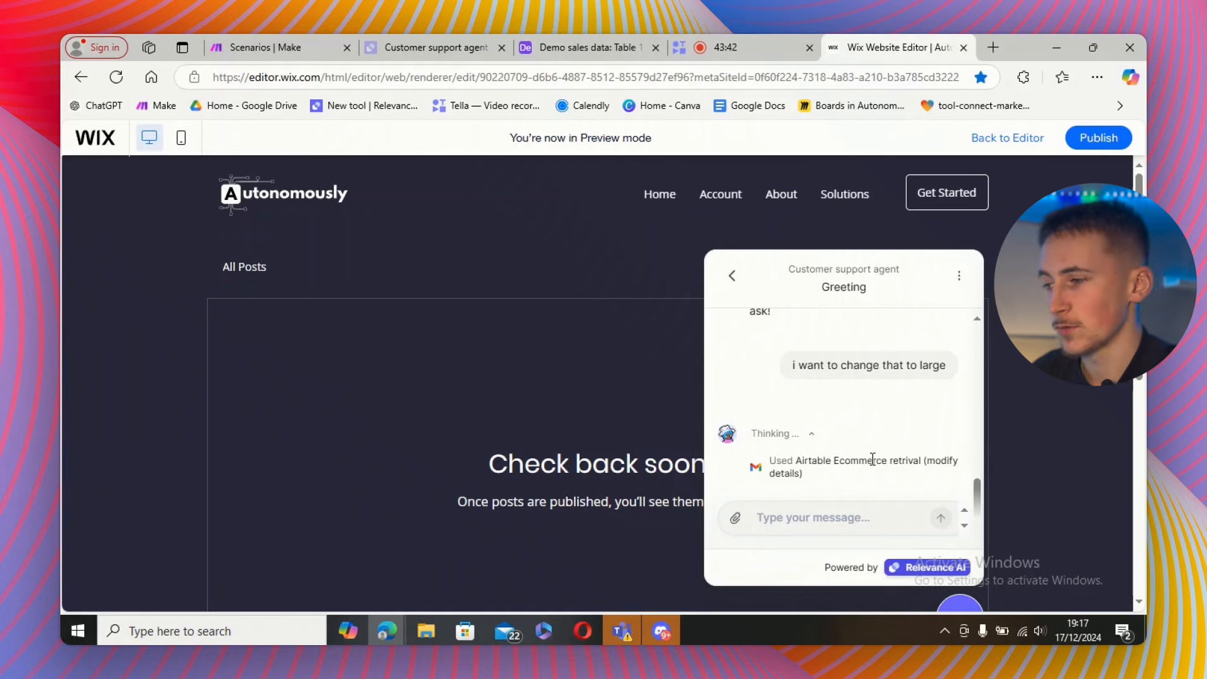
pyautogui.scroll(1, 865, 425)
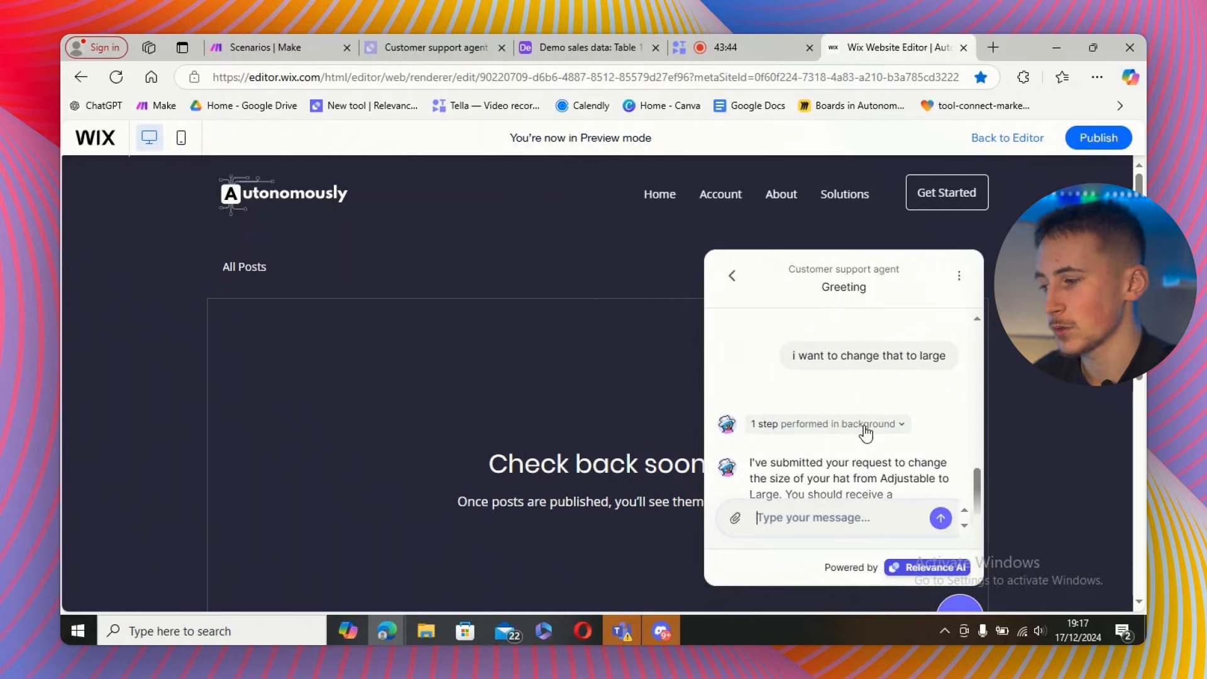
pyautogui.scroll(-1, 859, 415)
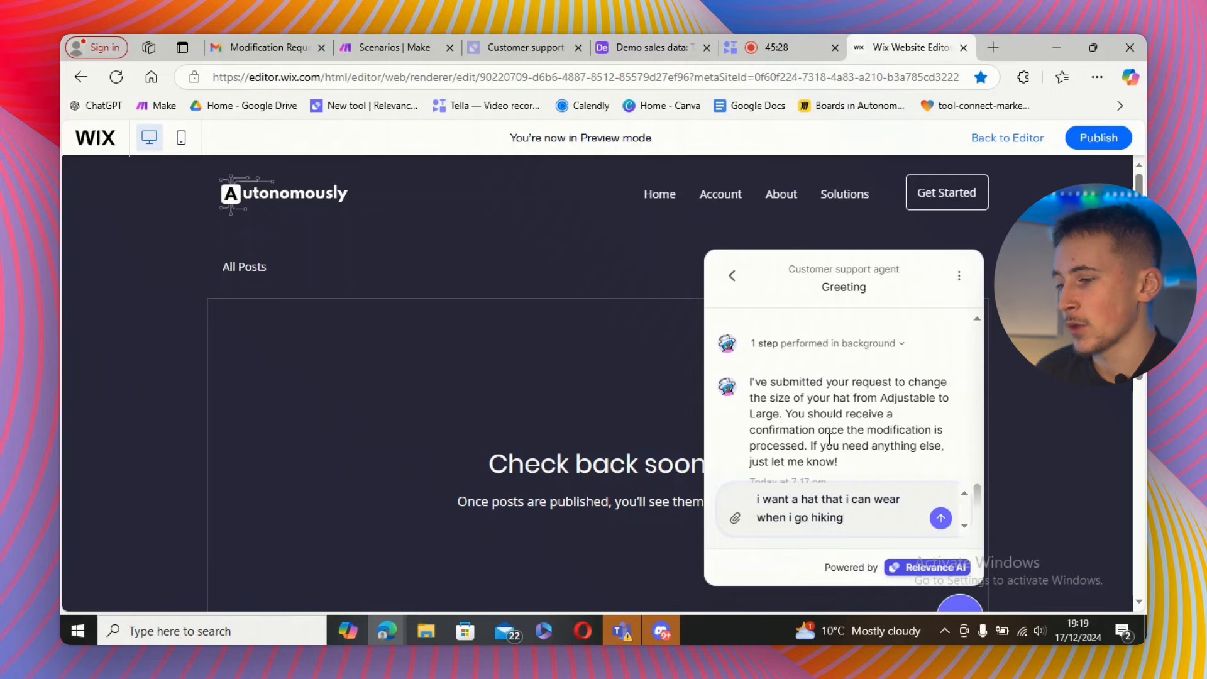
# Send 'i want a hat that i can wear when i go hiking' and scroll through the suggested hats.
pyautogui.press('Return')
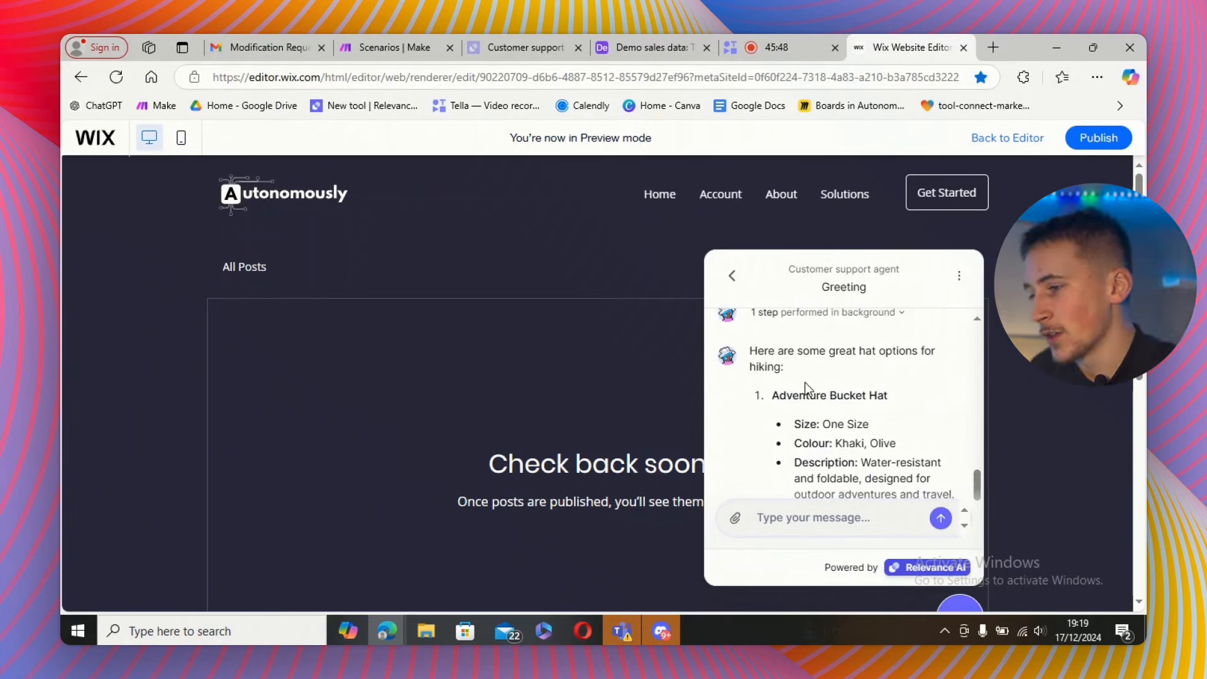
pyautogui.scroll(-3, 860, 389)
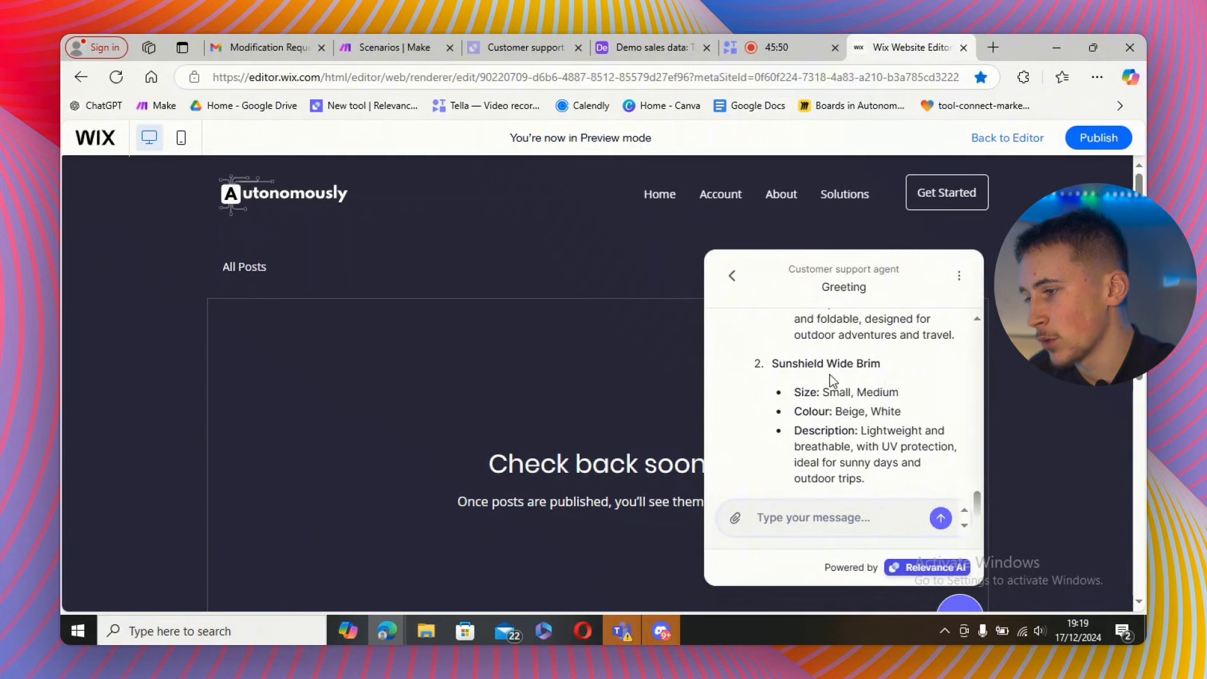
pyautogui.scroll(-1, 871, 391)
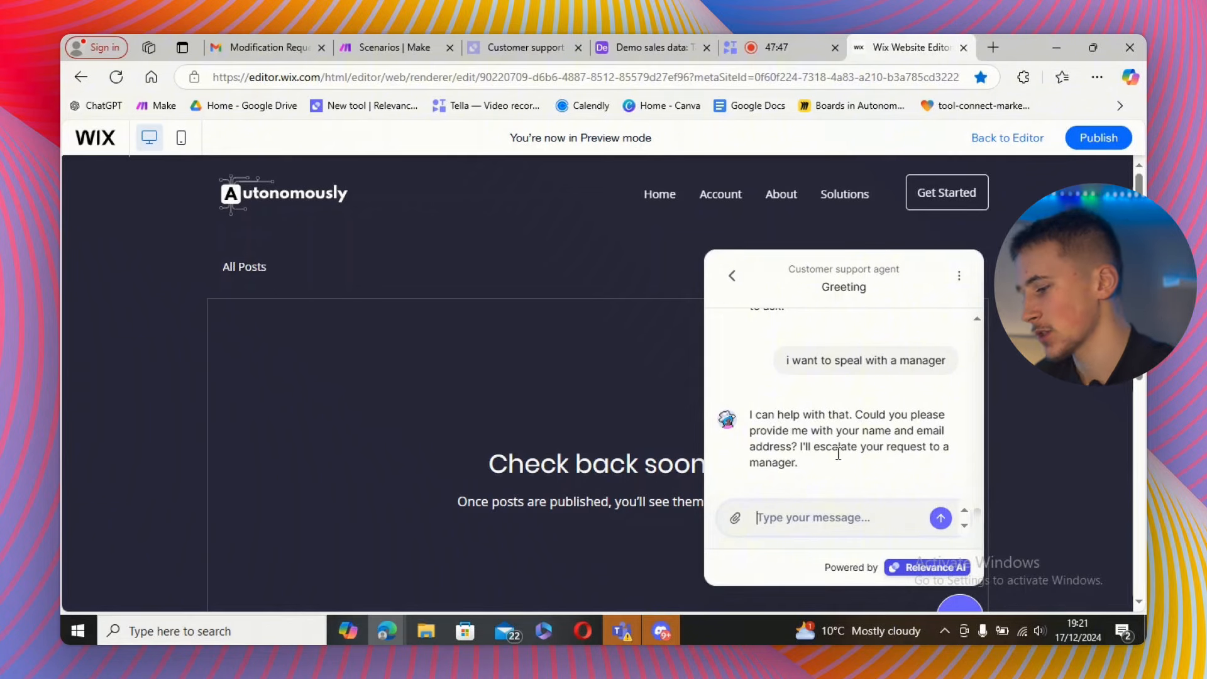
# Answer the manager escalation request by sending a customer name and e-mail address in the chat.
pyautogui.write('da')
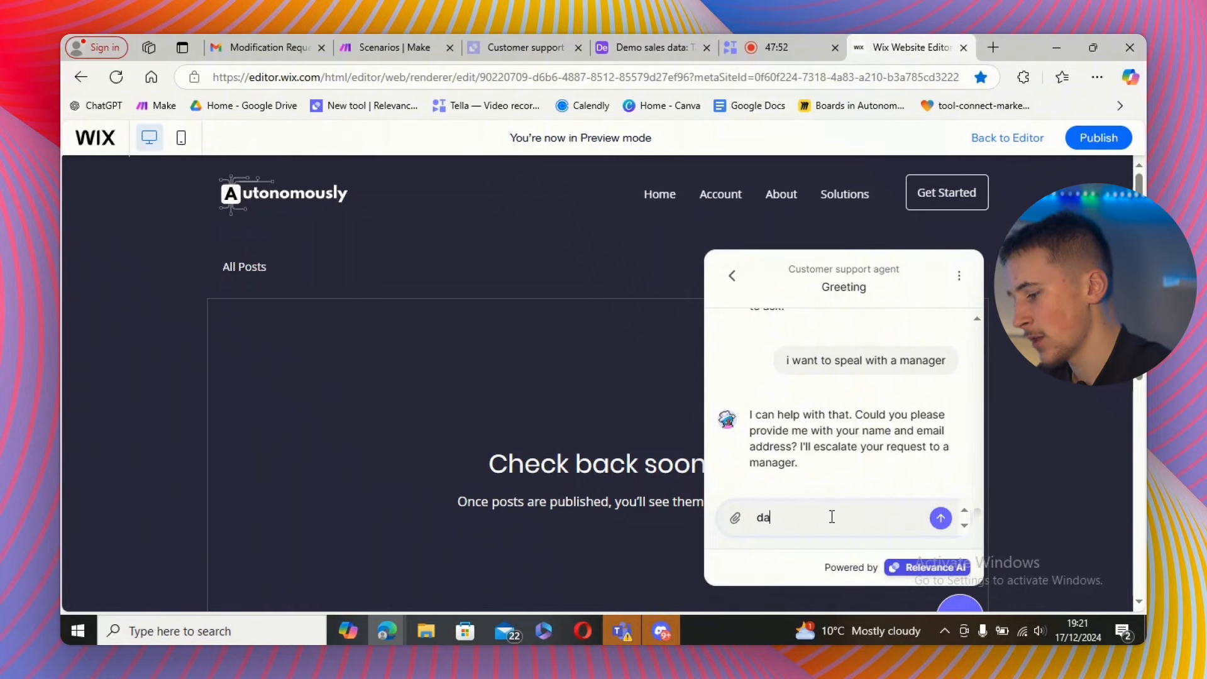
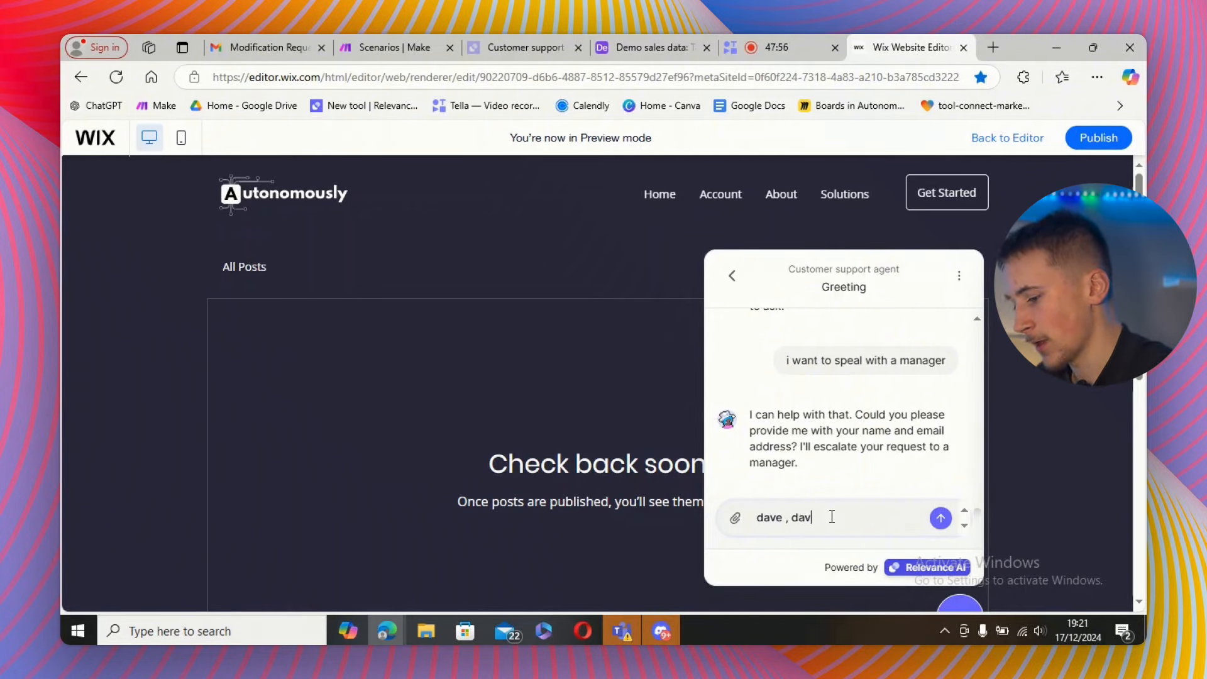
pyautogui.click(941, 518)
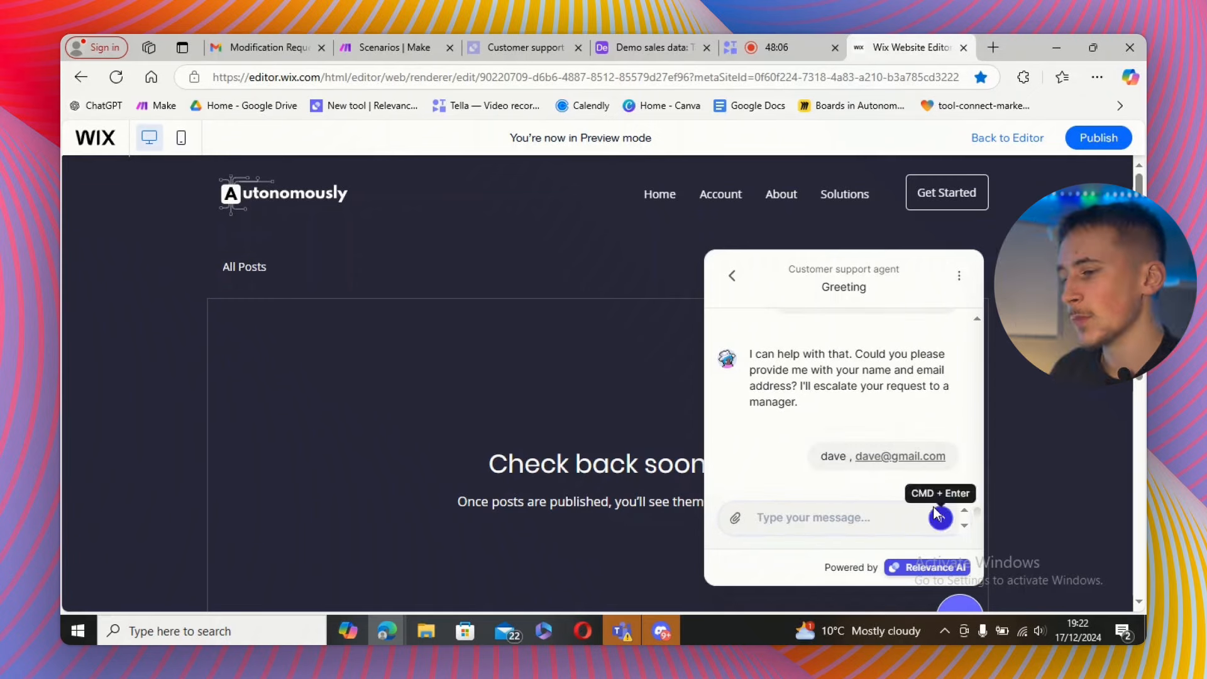